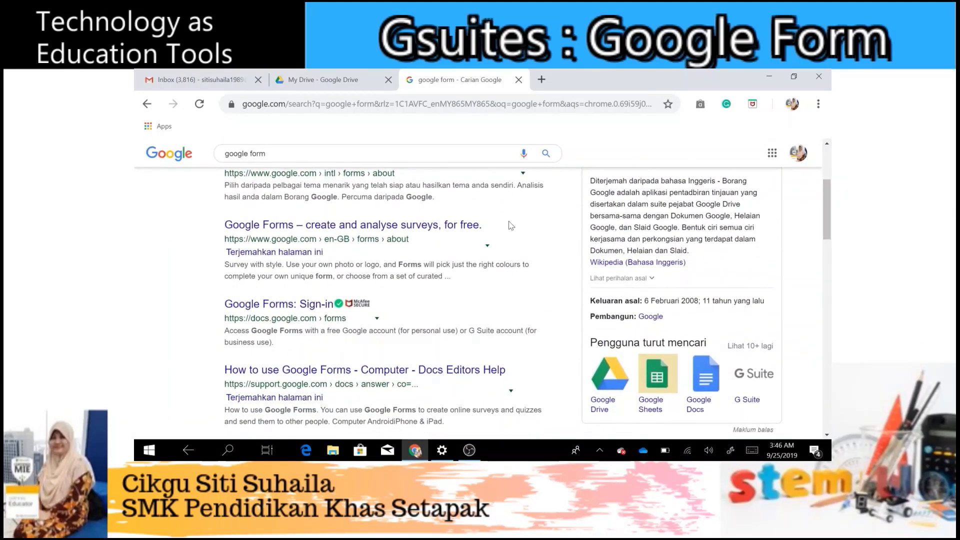
Open the "Google Forms – create and analyse surveys, for free" search result and go to the personal Google Forms home page.
left_click(314, 229)
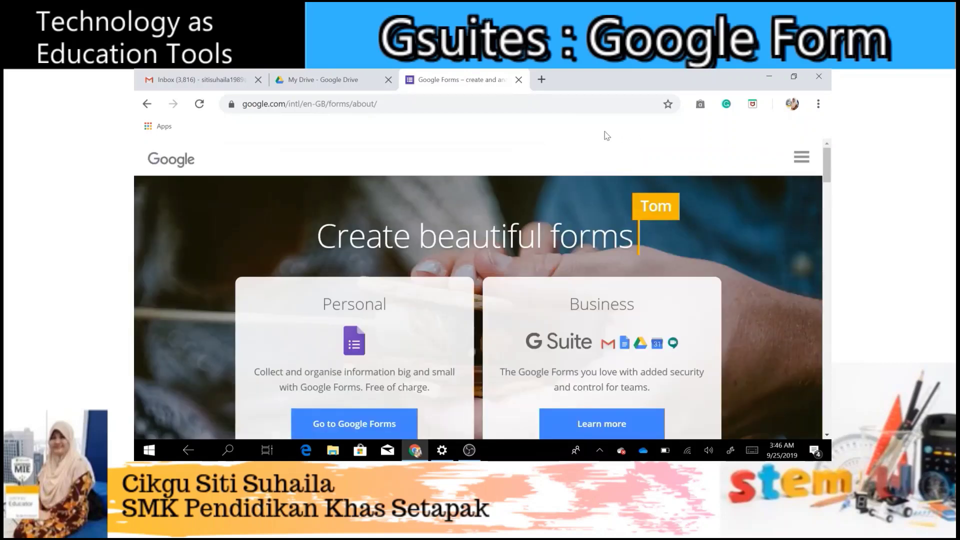
mouse_move(829, 165)
left_mouse_down()
mouse_move(830, 180)
mouse_move(830, 158)
left_mouse_up()
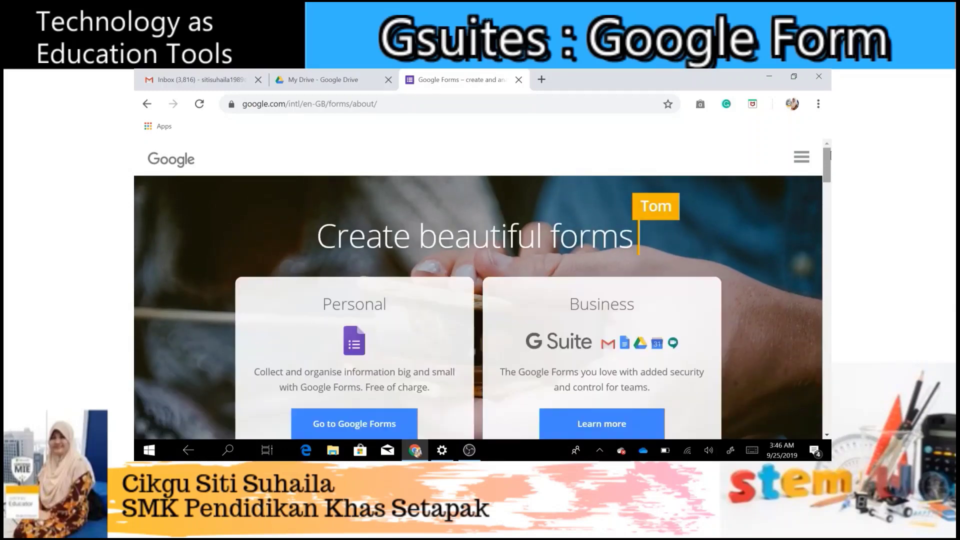
left_click(341, 425)
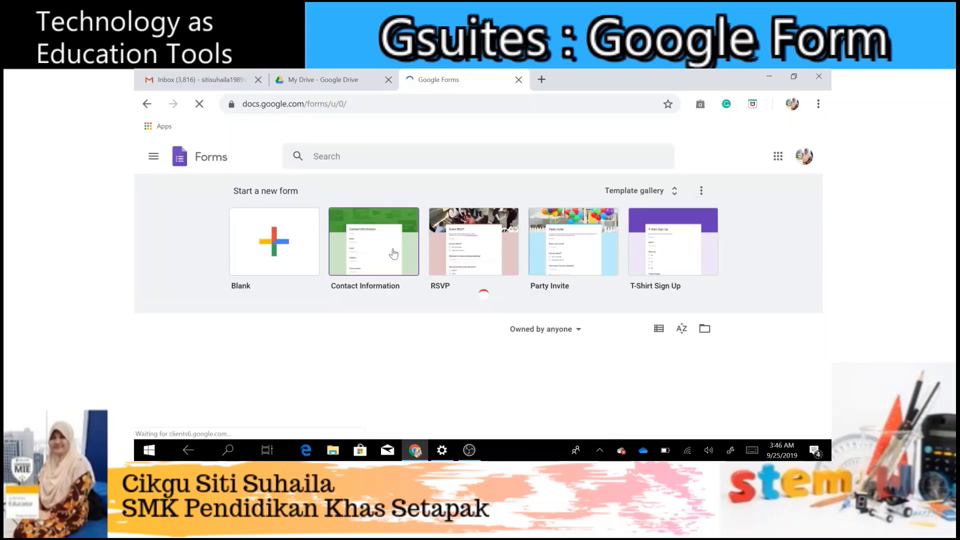
Switch to Google Drive and start a new Google Form from a template.
left_click(331, 79)
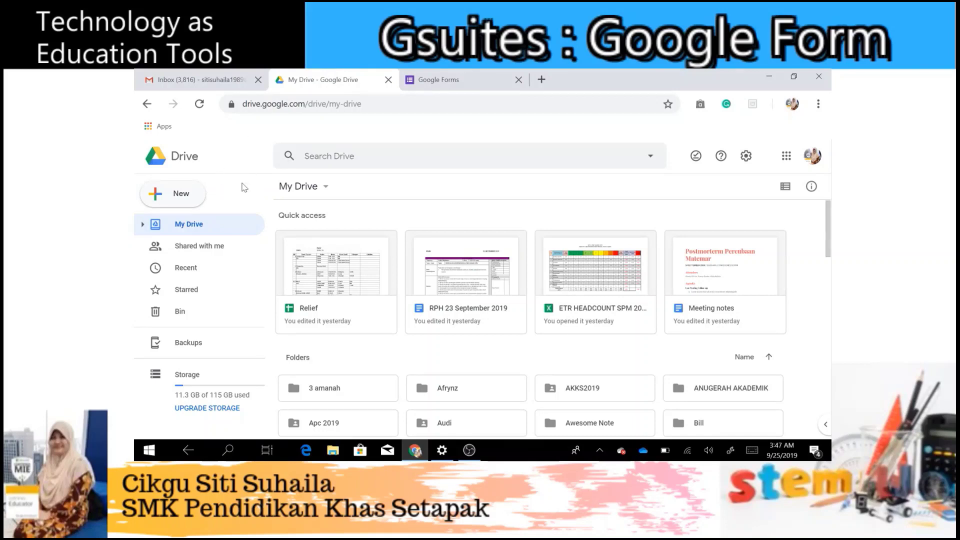
left_click(178, 197)
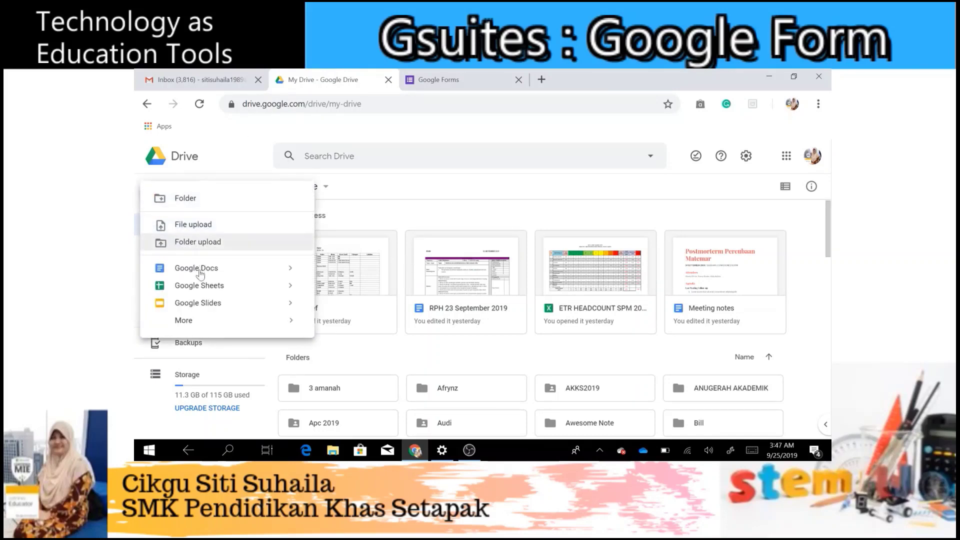
mouse_move(233, 324)
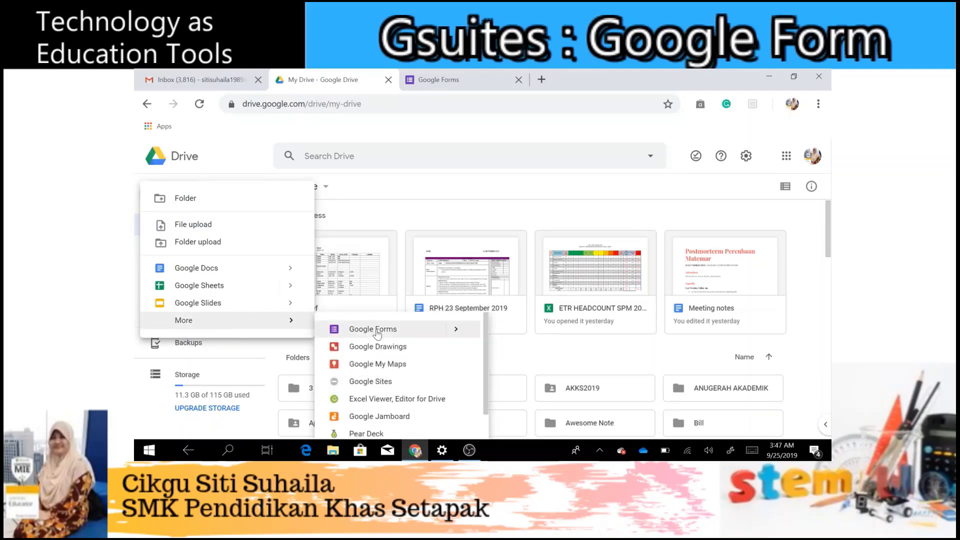
mouse_move(458, 329)
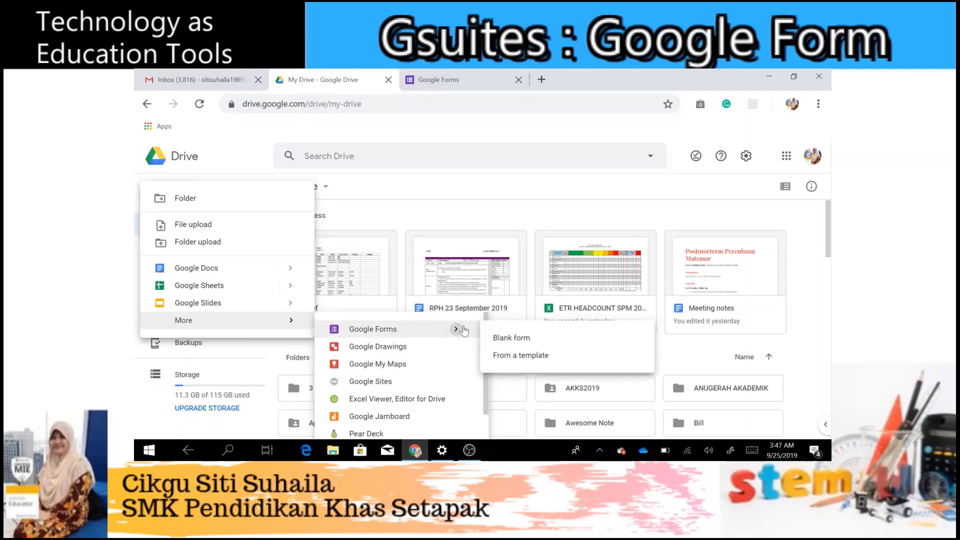
left_click(509, 356)
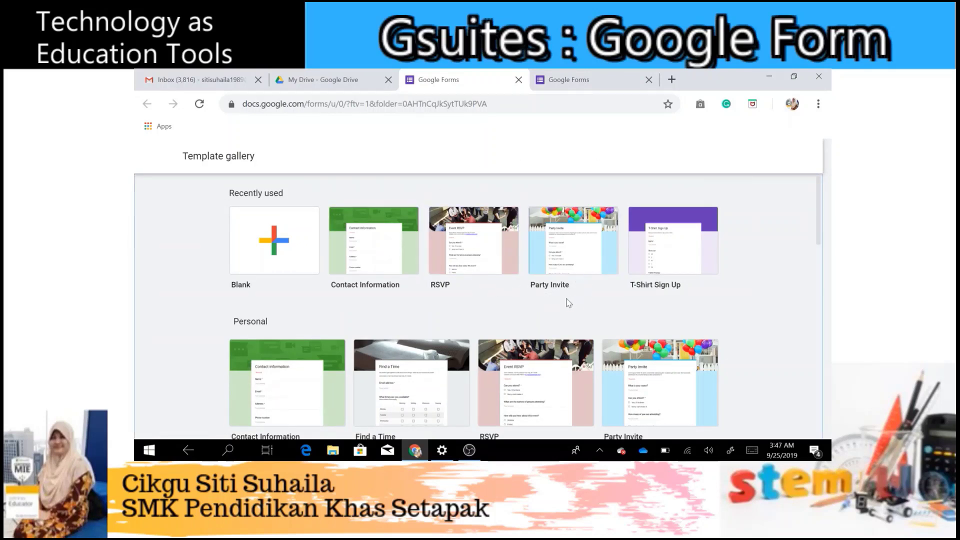
Examine the form templates in the gallery, from Personal through Work to the Education section.
scroll(812, 243, "down", 1)
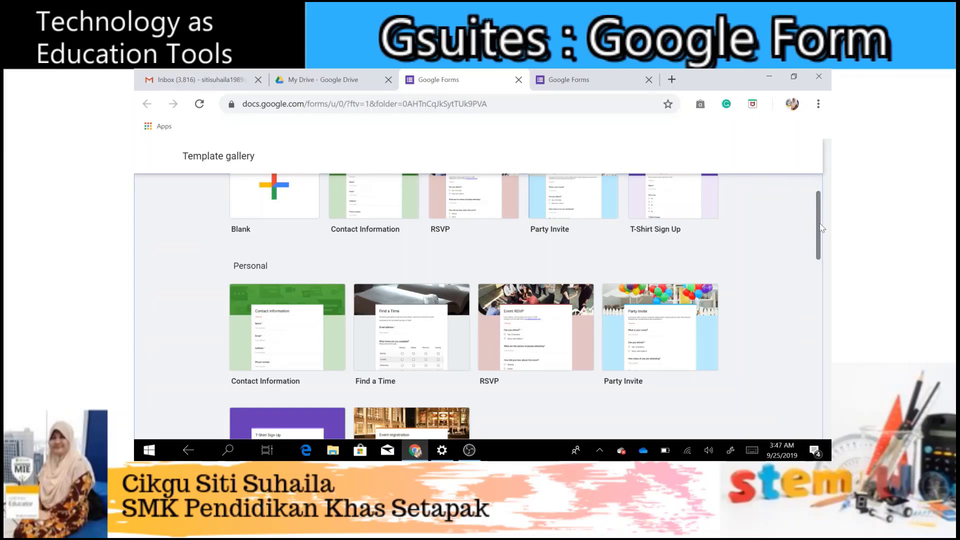
left_click_drag(820, 230, 820, 265)
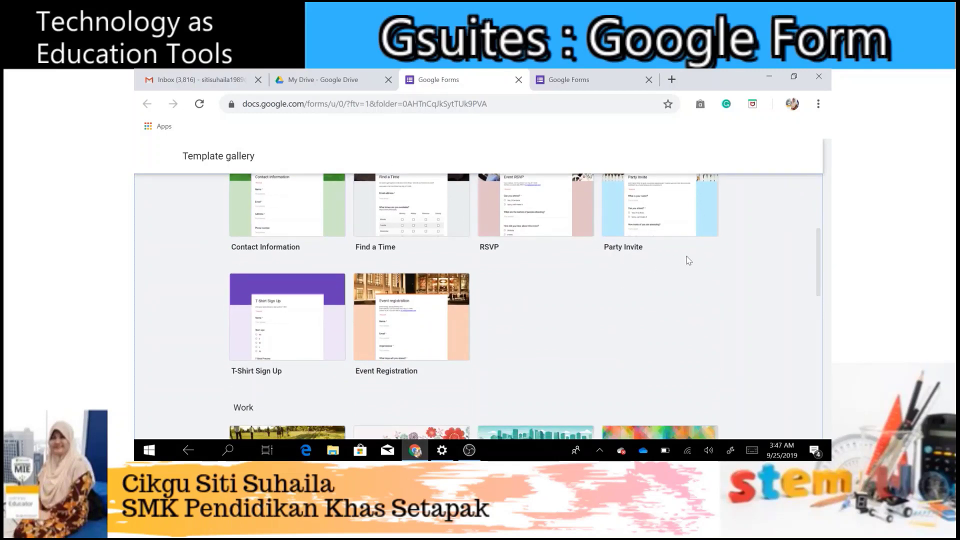
left_click_drag(820, 255, 811, 320)
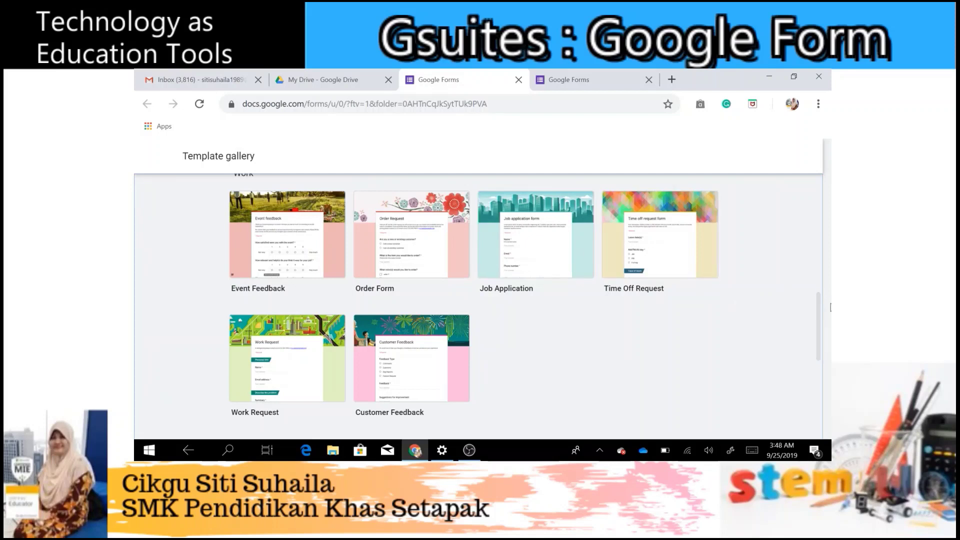
left_click_drag(818, 327, 821, 403)
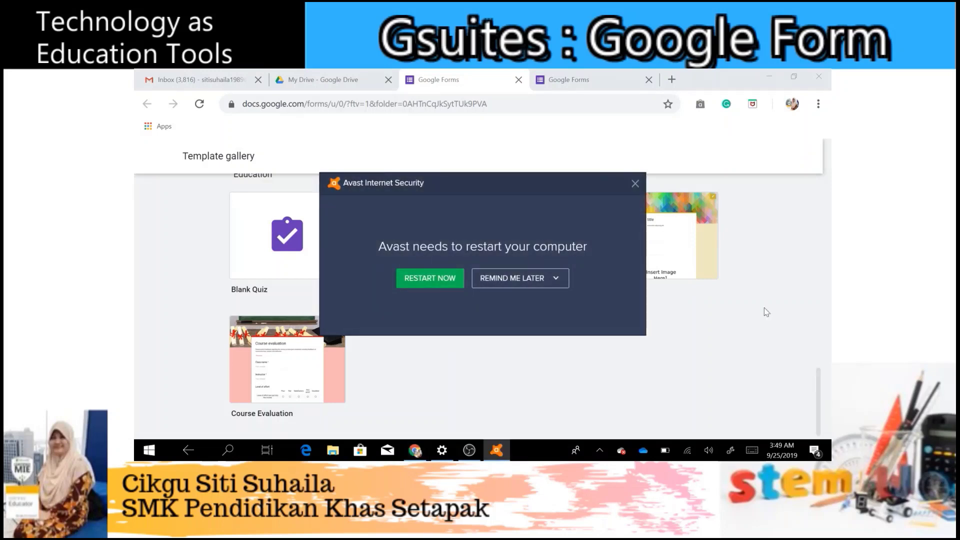
Postpone the Avast restart by choosing a later reminder time.
left_click(550, 278)
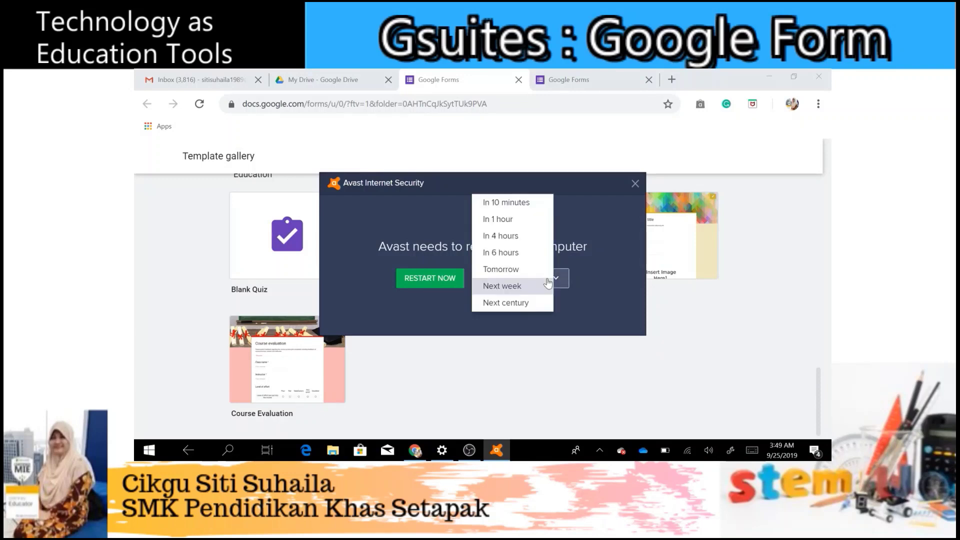
left_click(521, 229)
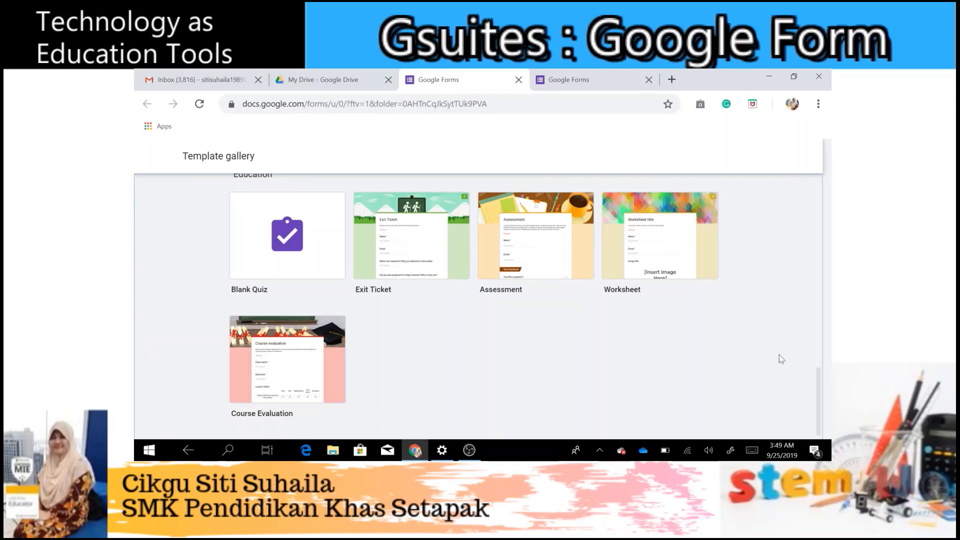
Create a new blank form from the recently used templates.
left_click_drag(818, 403, 823, 162)
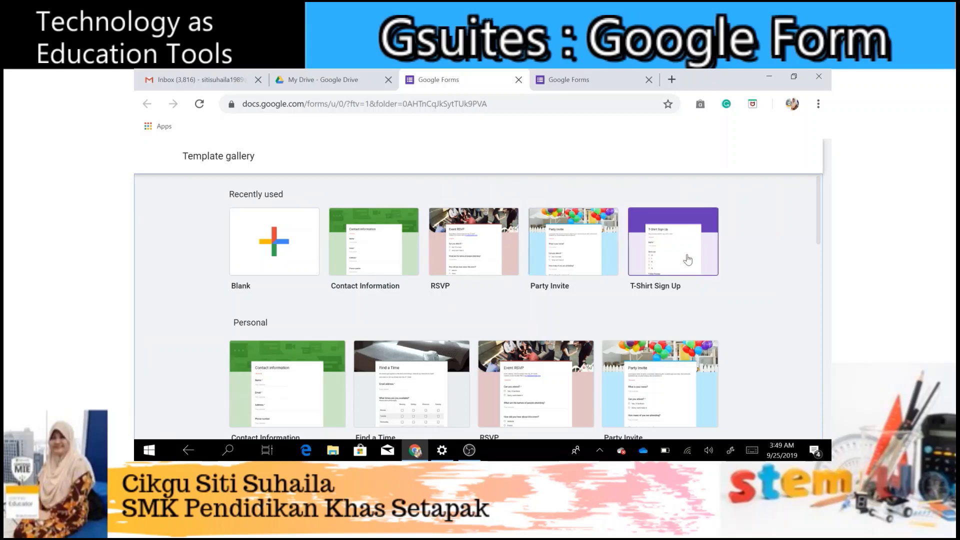
left_click(276, 254)
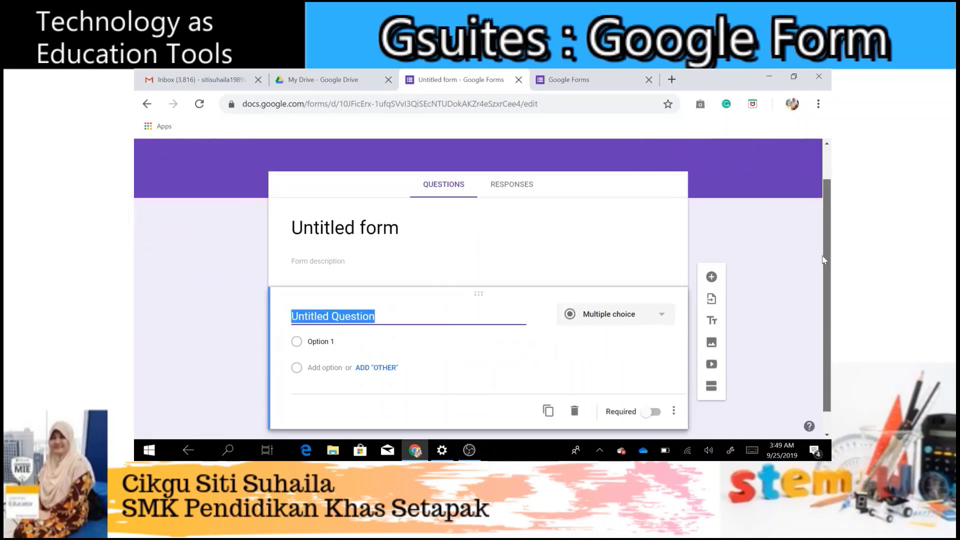
left_click(375, 292)
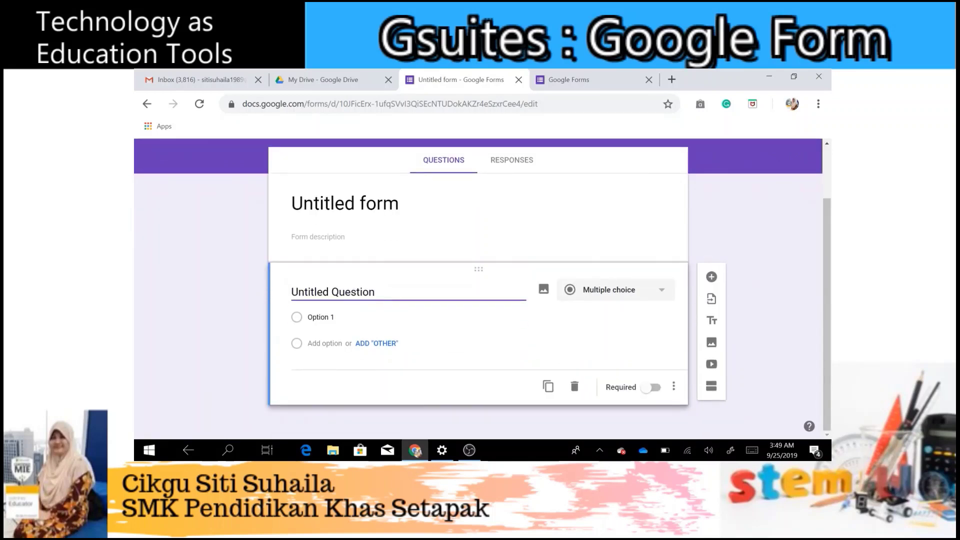
left_click_drag(375, 292, 292, 292)
left_click(336, 246)
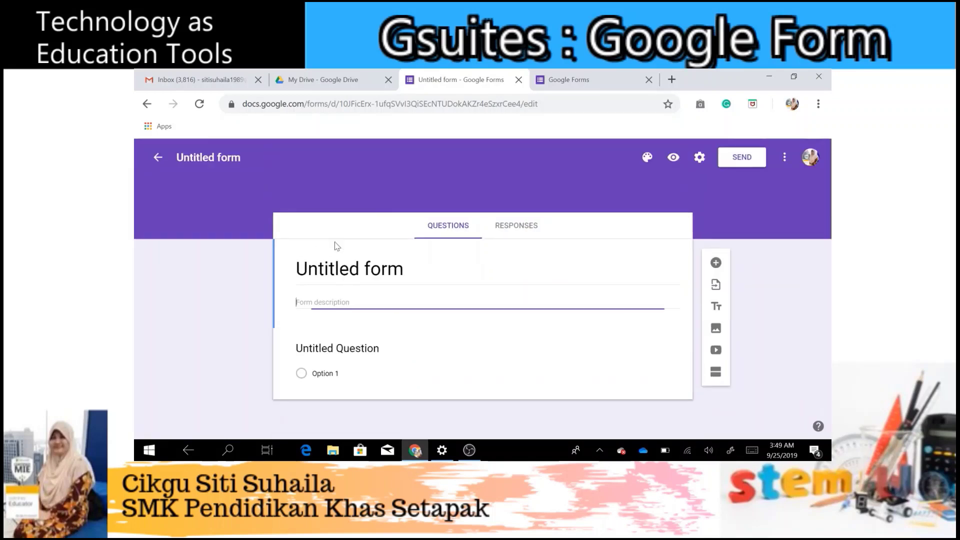
left_click(350, 268)
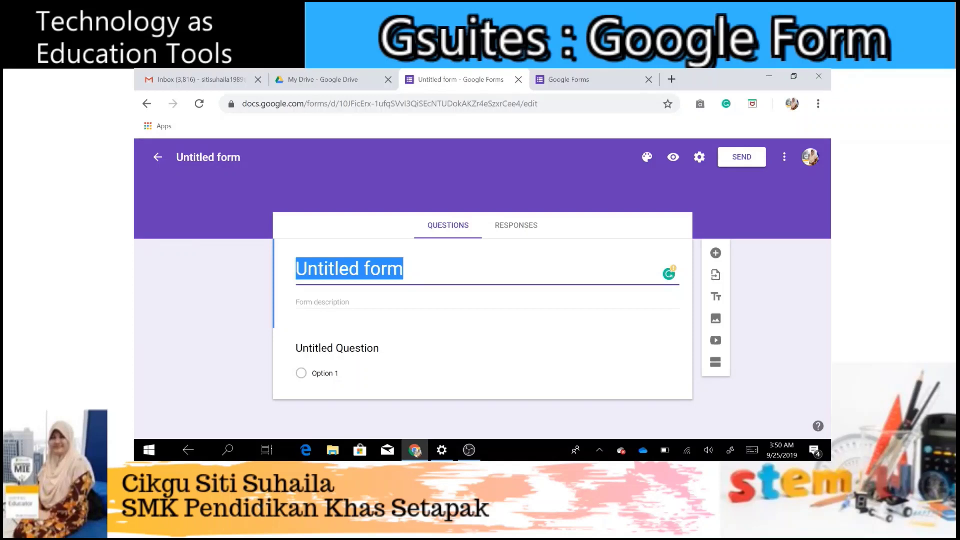
type("Rekdo")
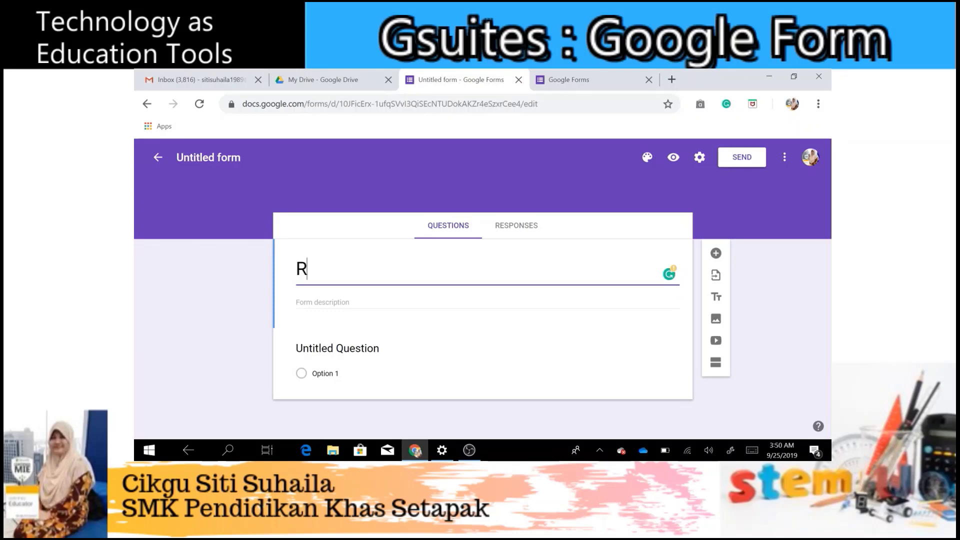
key("BackSpace")
key("BackSpace")
type("od Jui")
key("BackSpace")
key("BackSpace")
key("BackSpace")
key("BackSpace")
key("BackSpace")
key("BackSpace")
key("BackSpace")
key("BackSpace")
key("BackSpace")
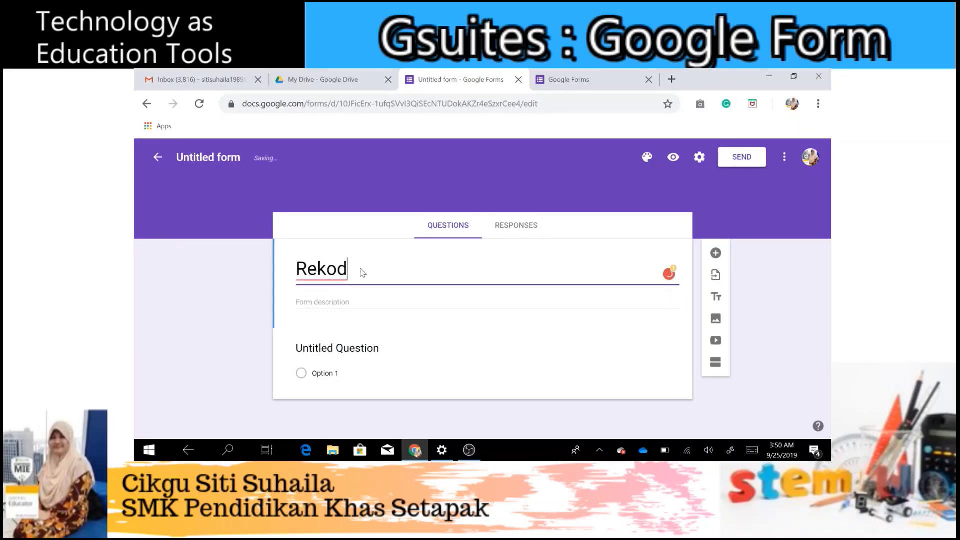
Enter "Transaksi di Koperasi" as the form title.
type("Transask")
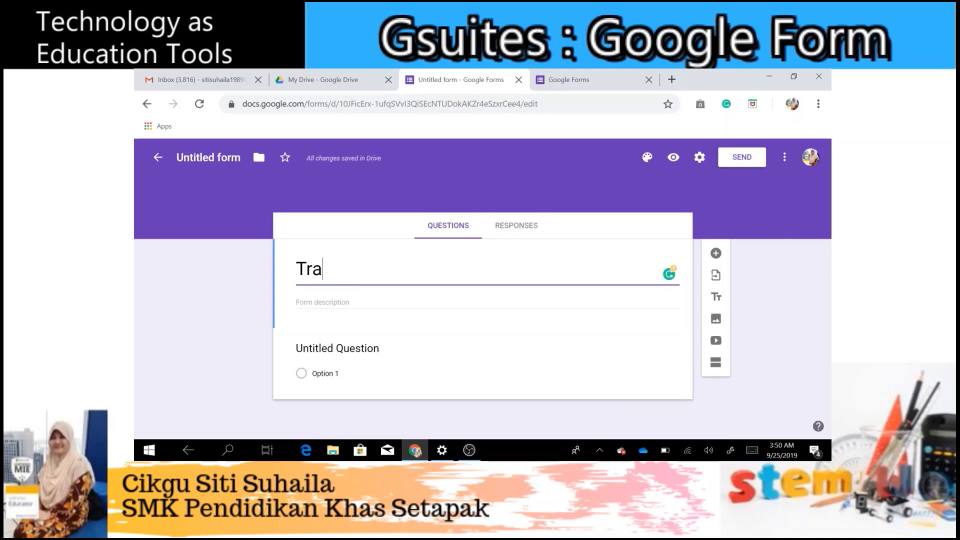
key("BackSpace")
key("BackSpace")
type("ksi di k")
key("BackSpace")
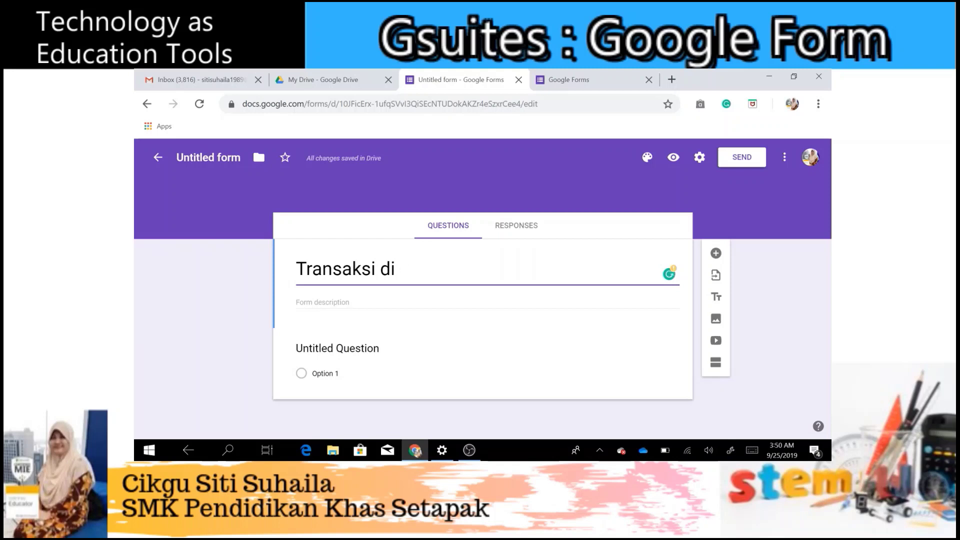
type("Koperasi")
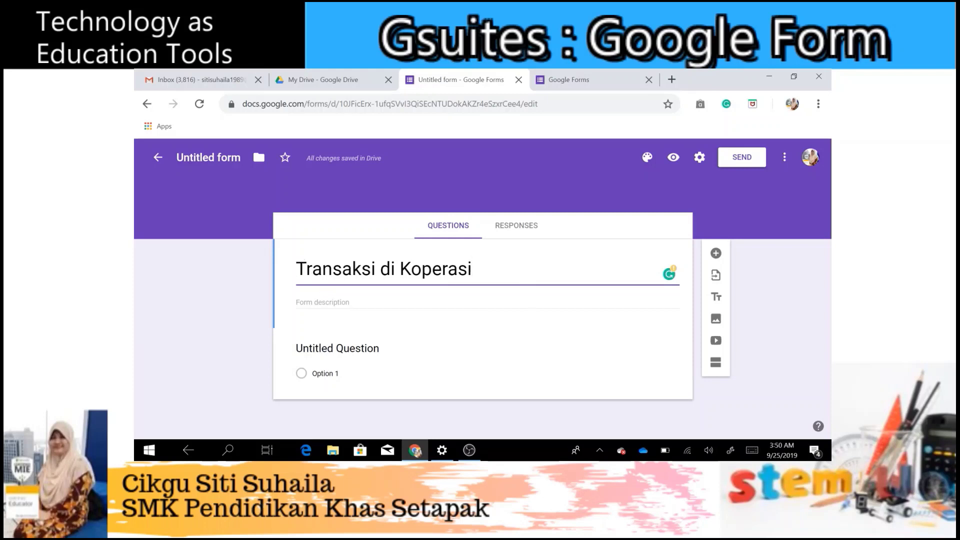
Leave the form description empty and set the first question's text to "Kuih".
left_click(303, 299)
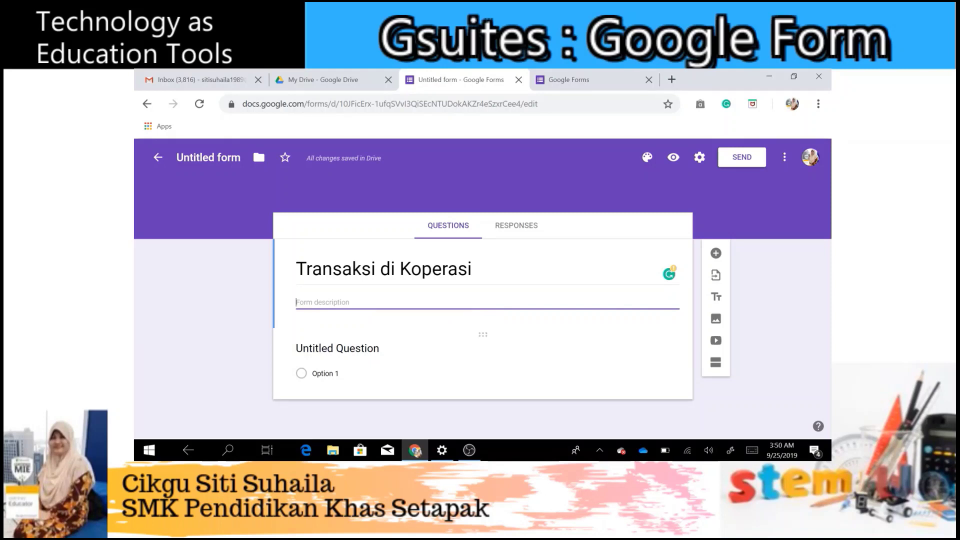
left_click(337, 348)
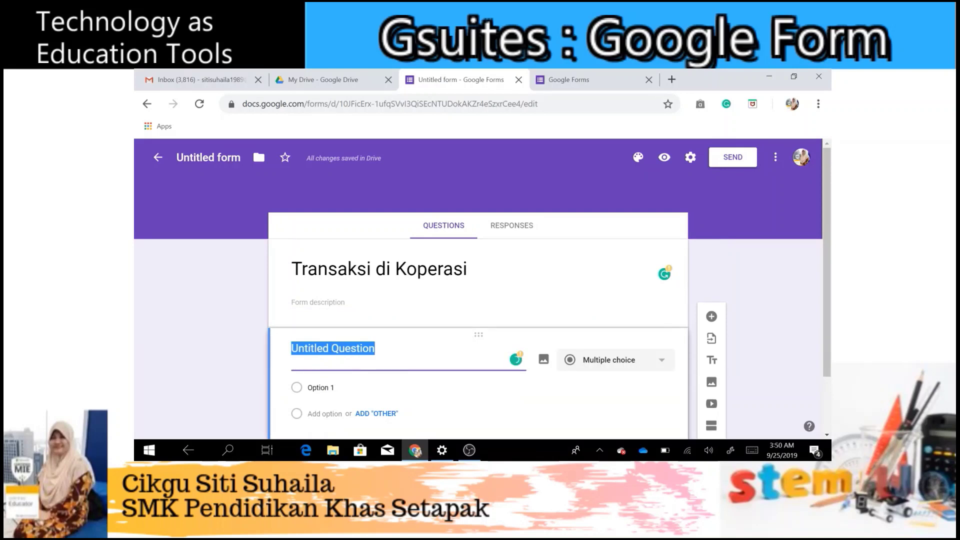
type("Kuih")
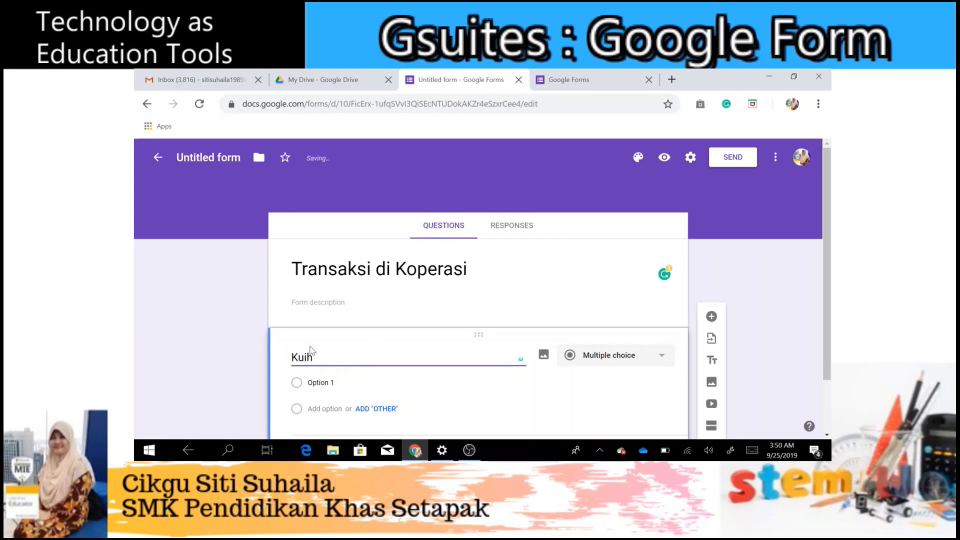
Examine the question types available for the "Kuih" question, from Short answer to Time.
scroll(830, 250, "down", 1)
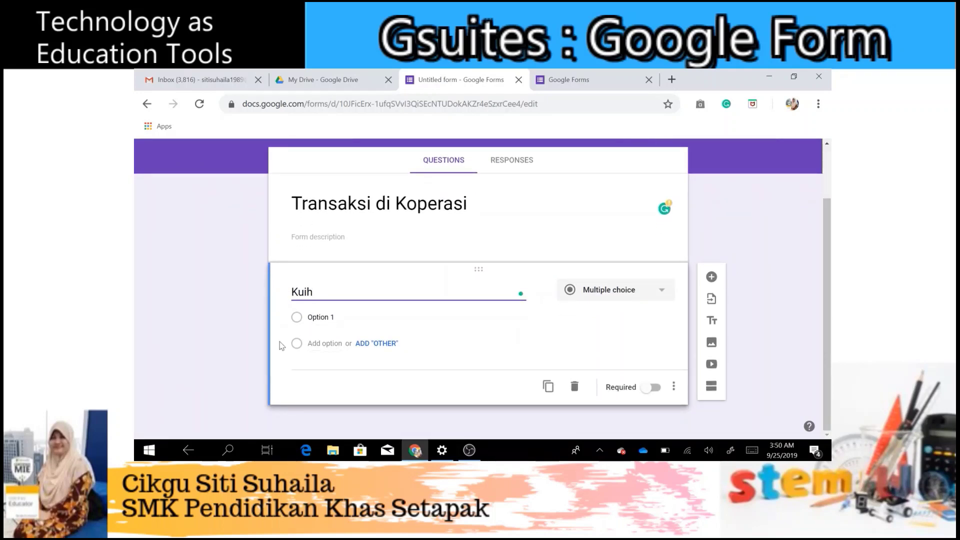
left_click(658, 293)
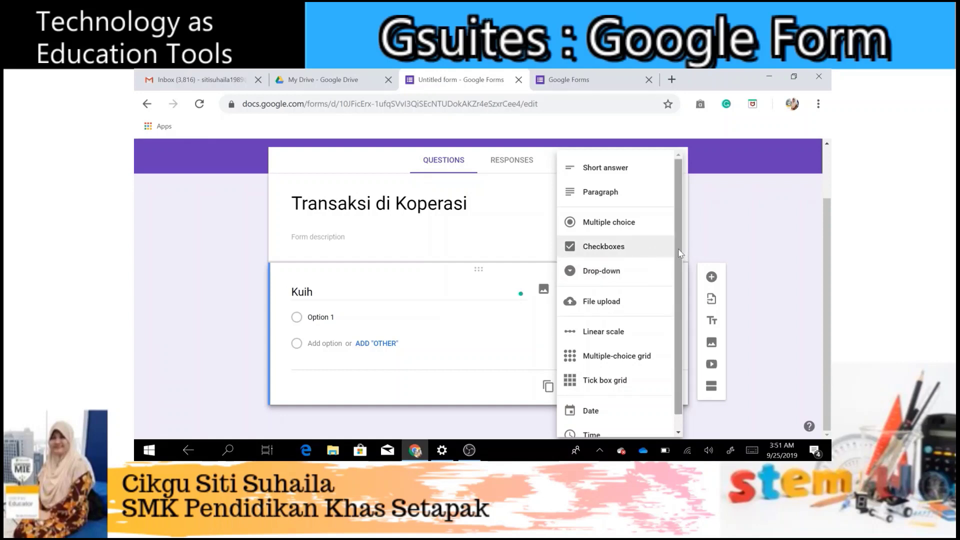
left_click_drag(680, 253, 675, 289)
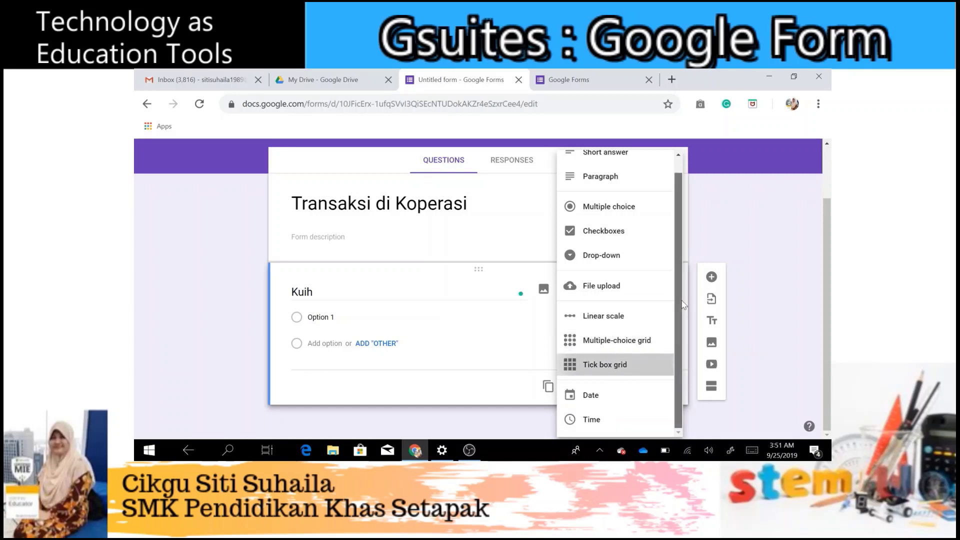
scroll(678, 305, "up", 1)
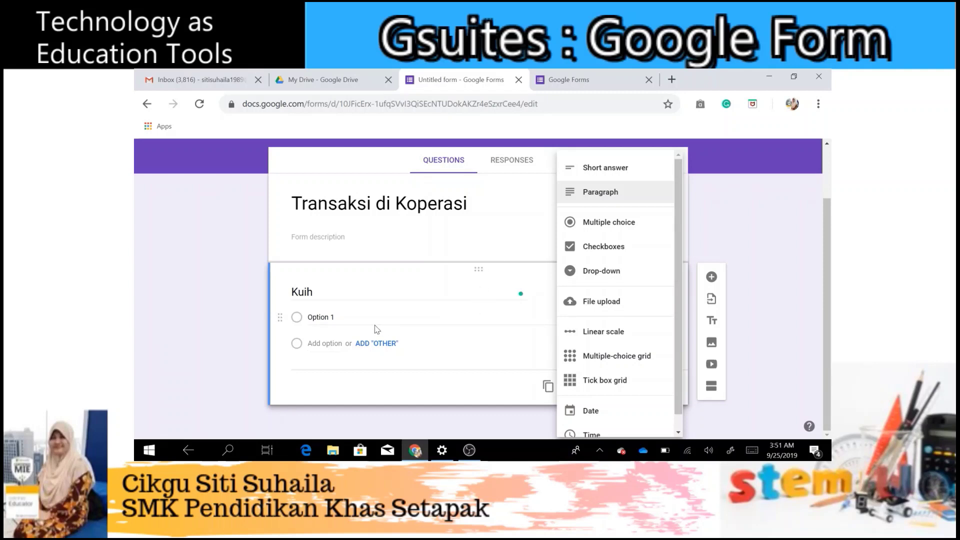
left_click(320, 317)
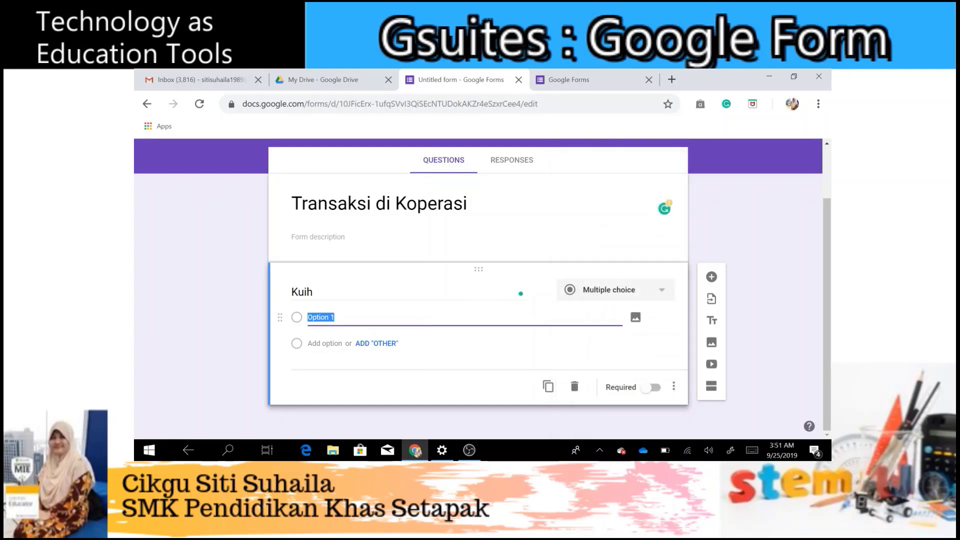
left_click(650, 299)
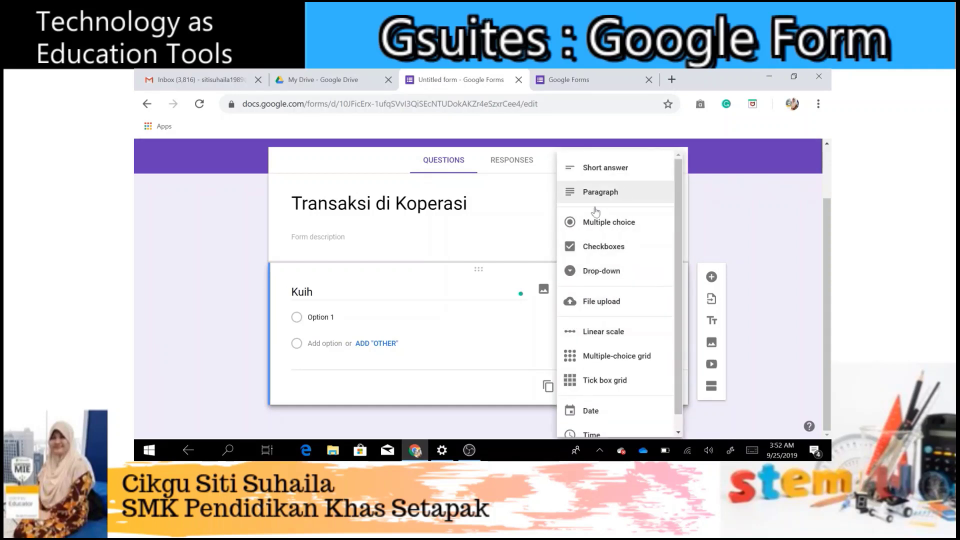
Keep the question as Multiple choice, name its first option "karipap" and add a second option.
left_click(402, 320)
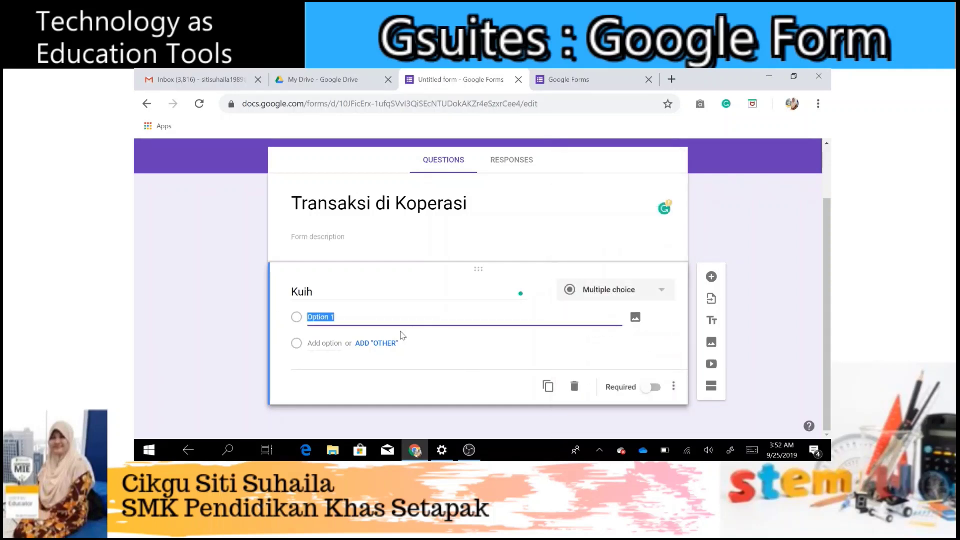
type("karipap")
left_click(309, 344)
left_click(308, 345)
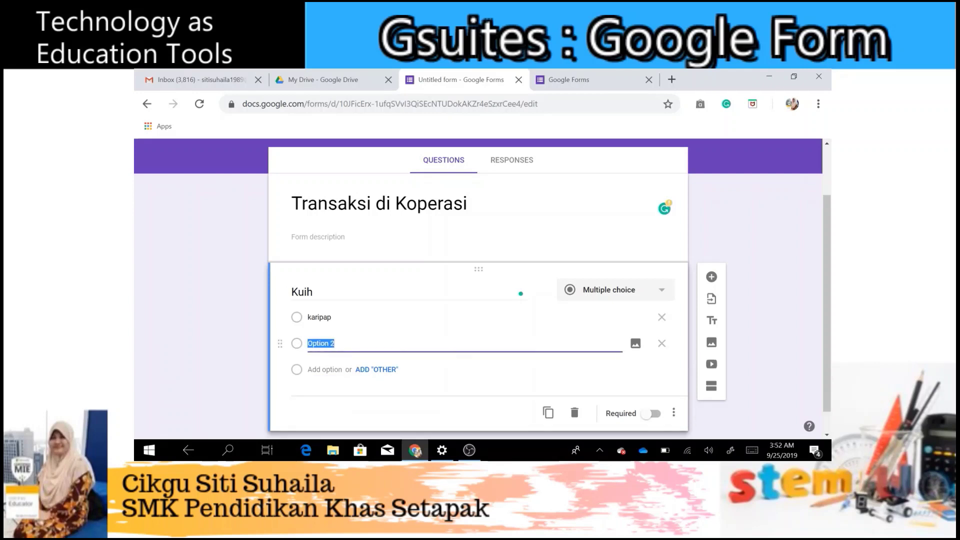
Name the second option of the "Kuih" question "sis".
type("sis")
left_click(322, 317)
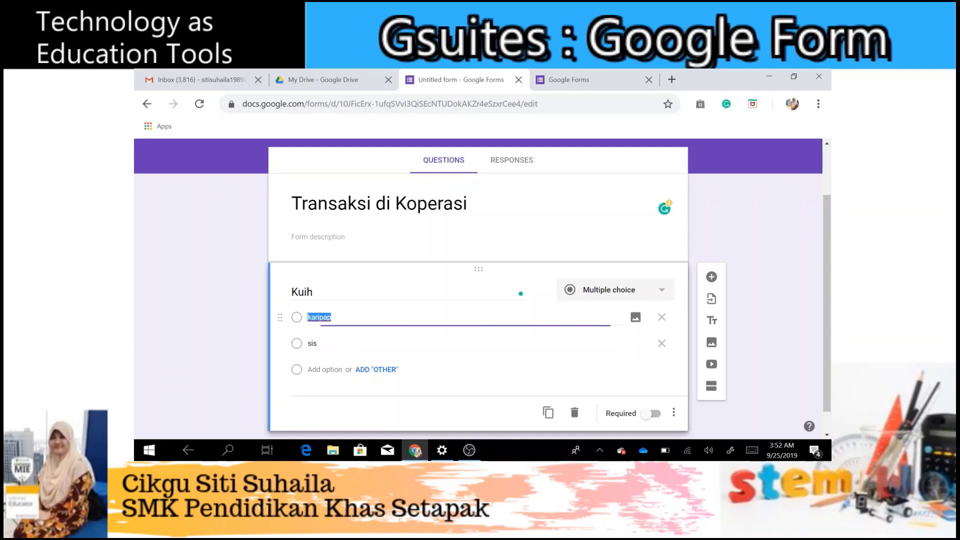
Change the "Kuih" question's type to Paragraph and set its text to "Bilangan Kuih".
left_click(655, 290)
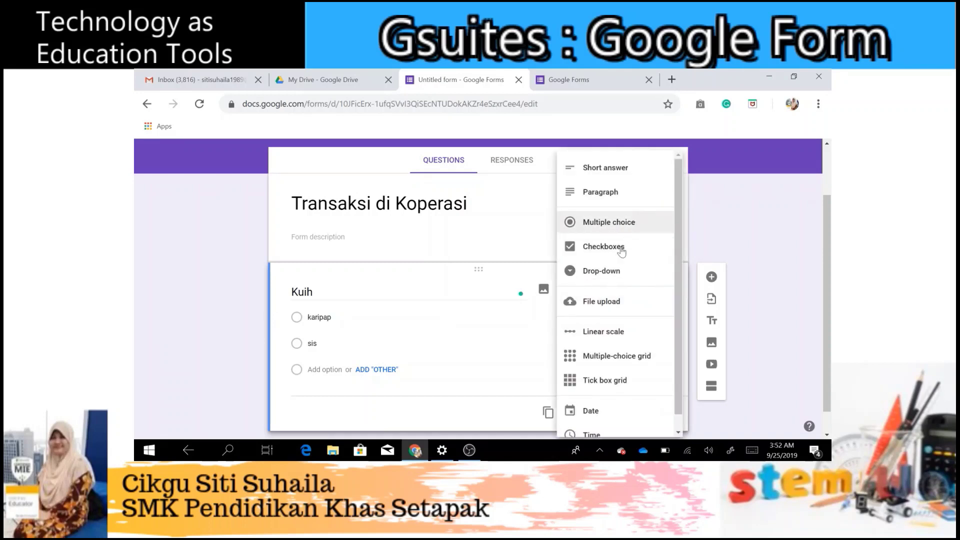
left_click(626, 193)
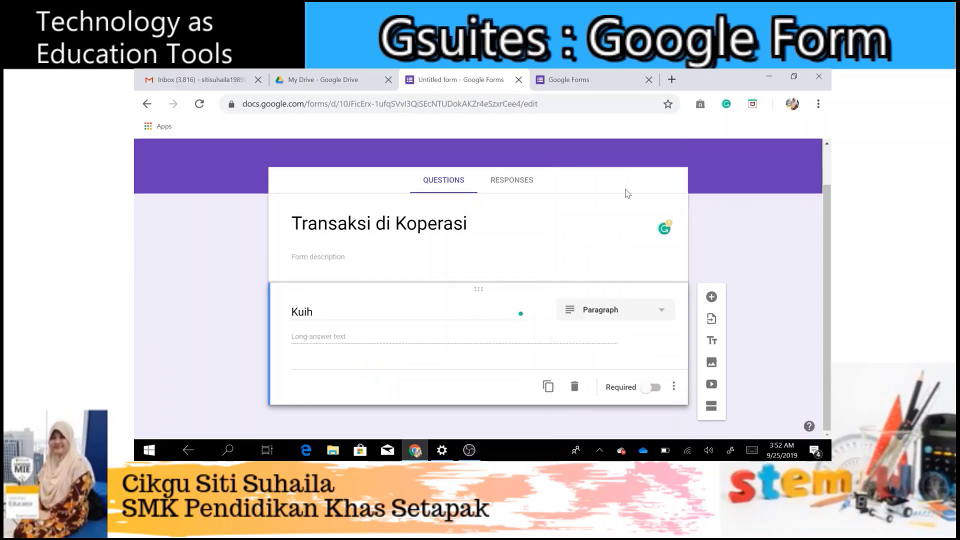
double_click(293, 312)
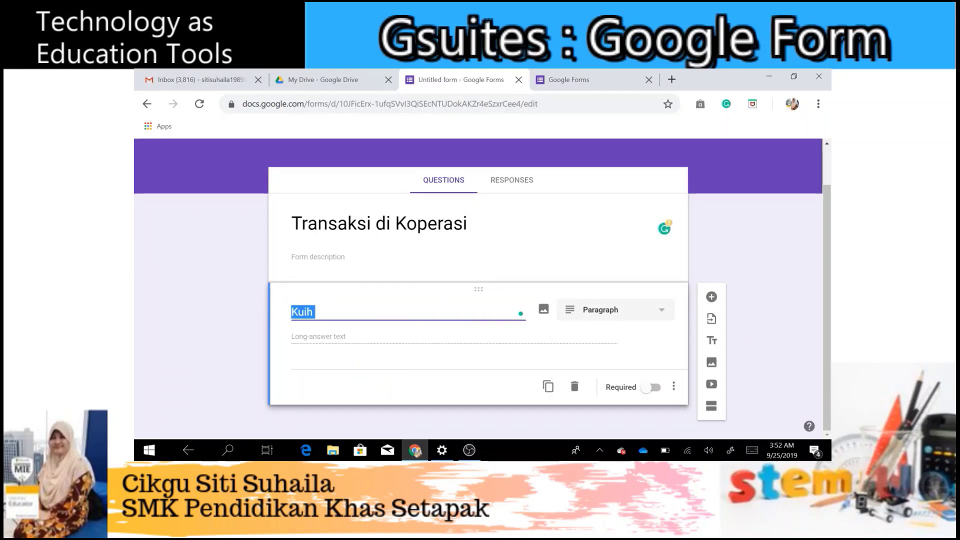
type("Bilang")
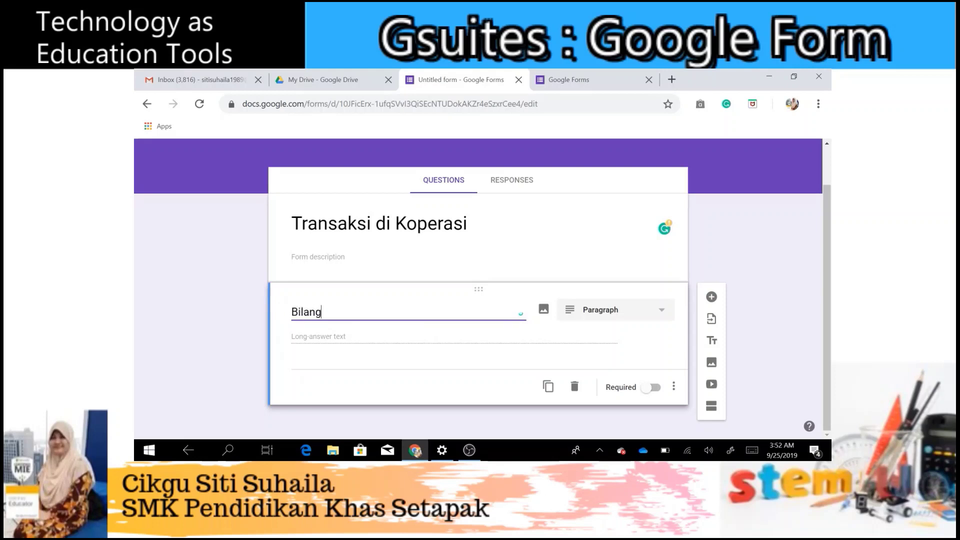
type("an Kuih")
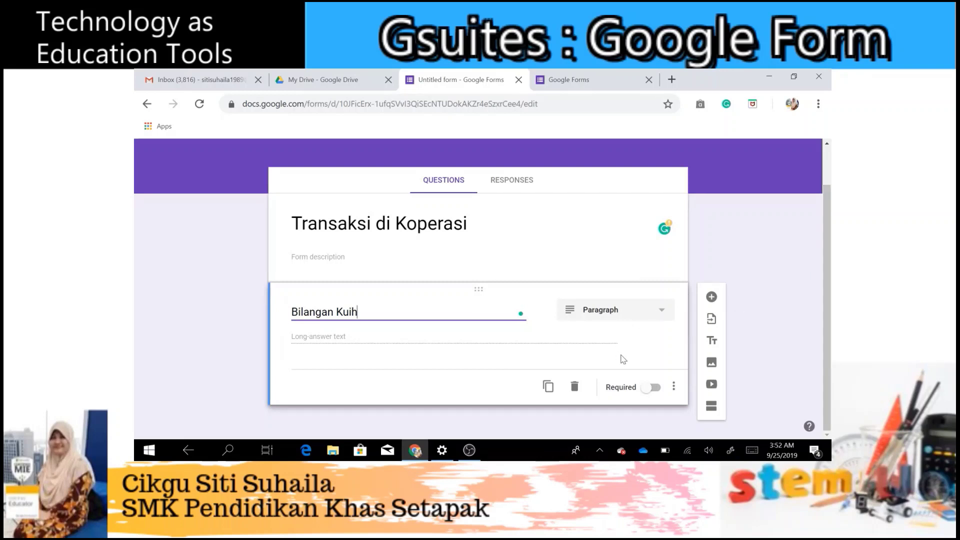
Try making the "Bilangan Kuih" question required, make it optional again, and view its additional display options.
left_click(658, 389)
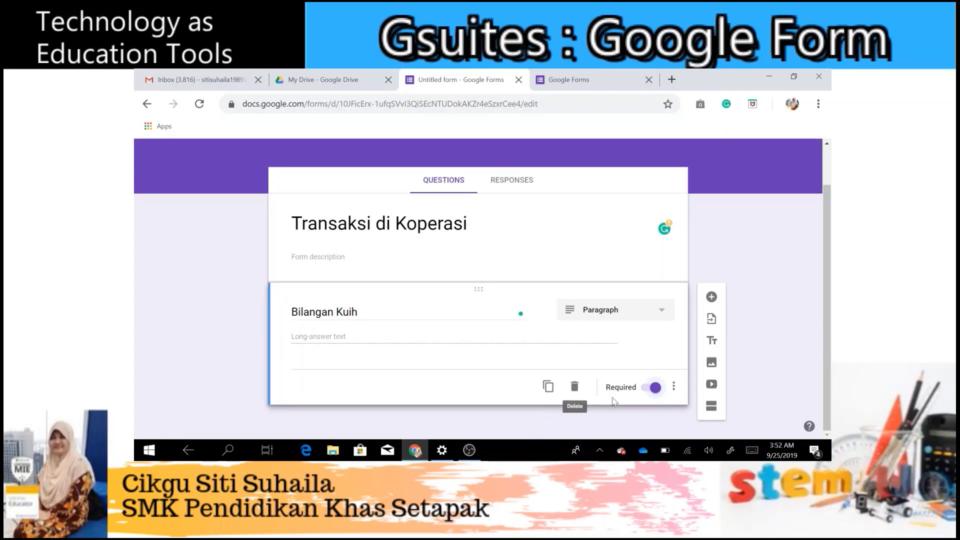
left_click(648, 395)
left_click(674, 386)
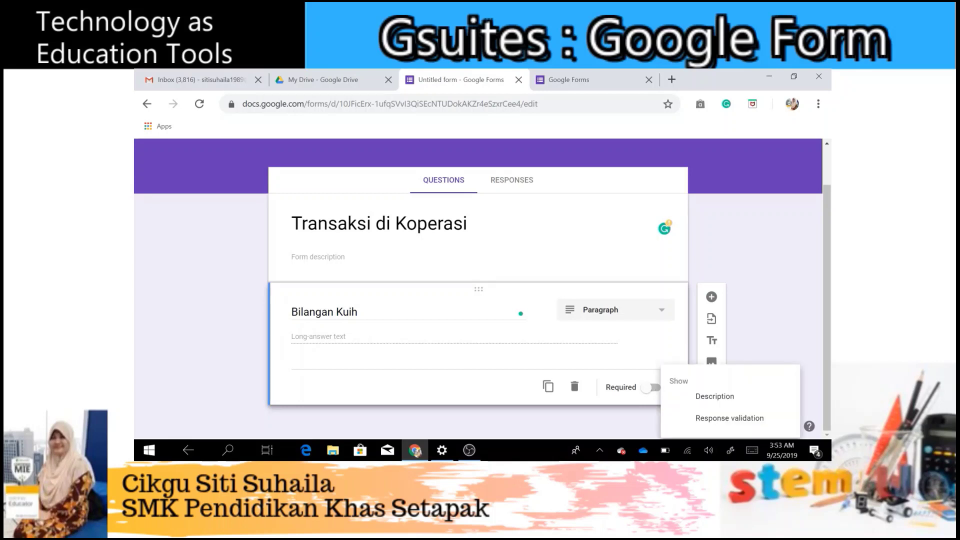
left_click(777, 277)
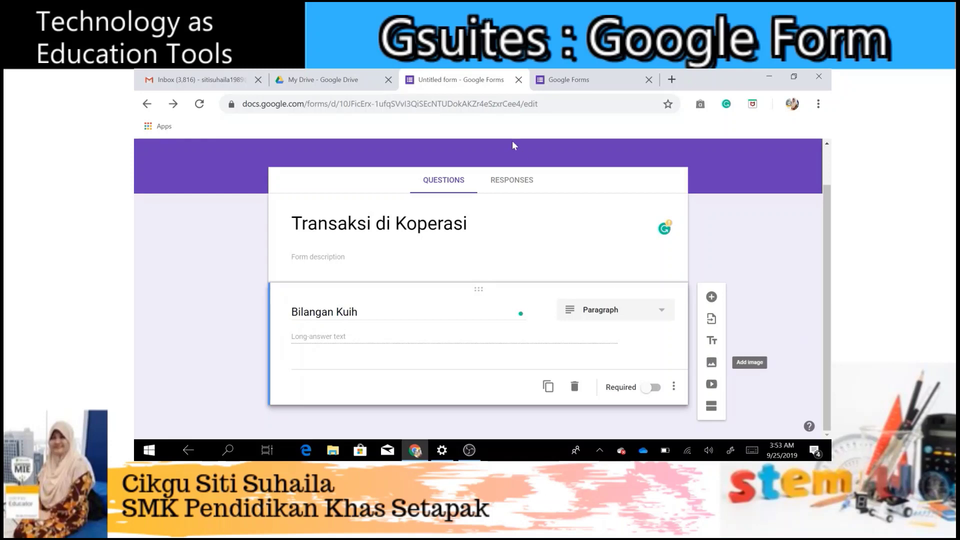
Duplicate the "Bilangan Kuih" question and set the copy's text to "Lain2".
left_click(523, 249)
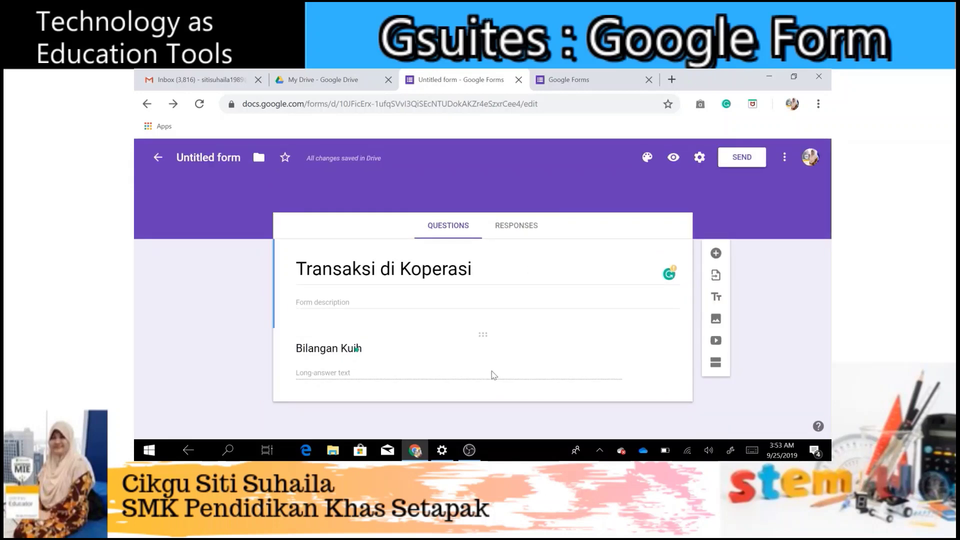
left_click(494, 375)
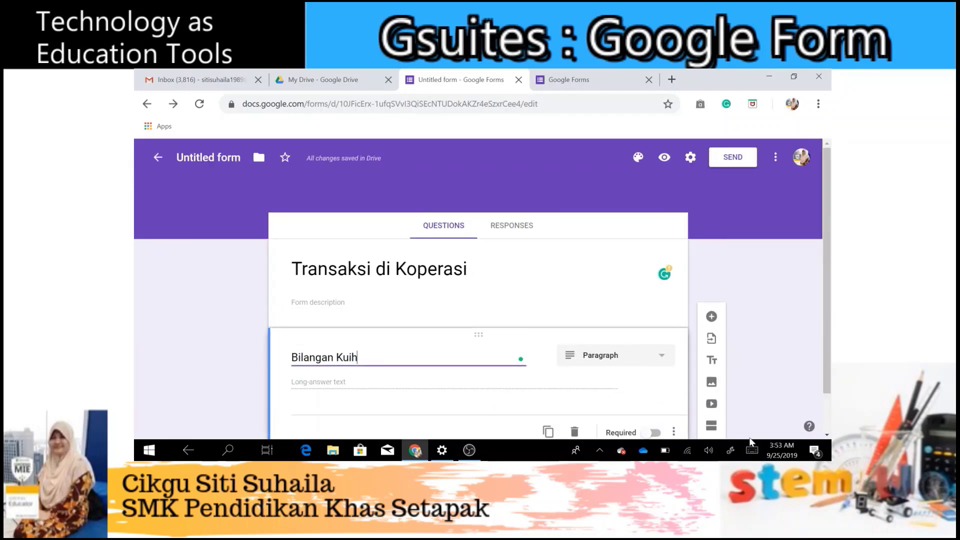
scroll(823, 329, "down", 1)
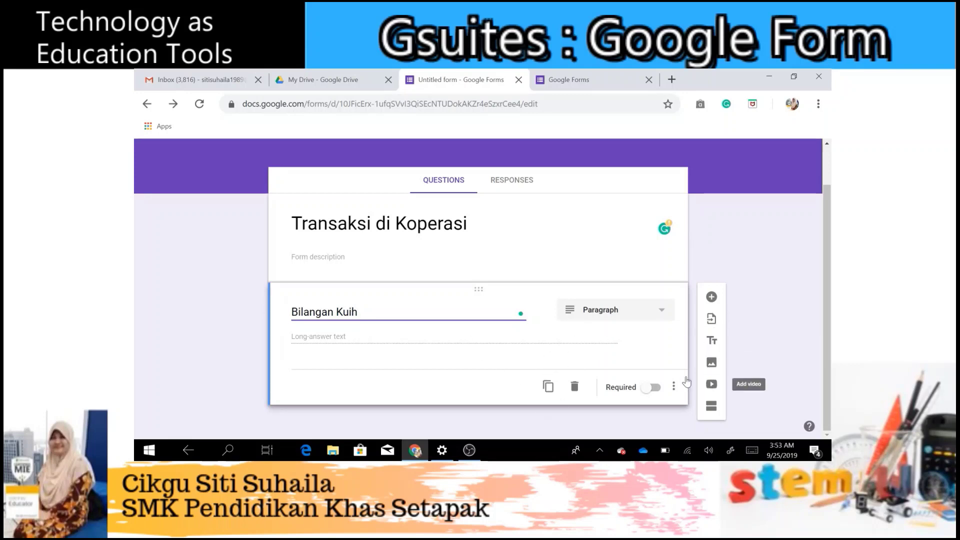
left_click(548, 388)
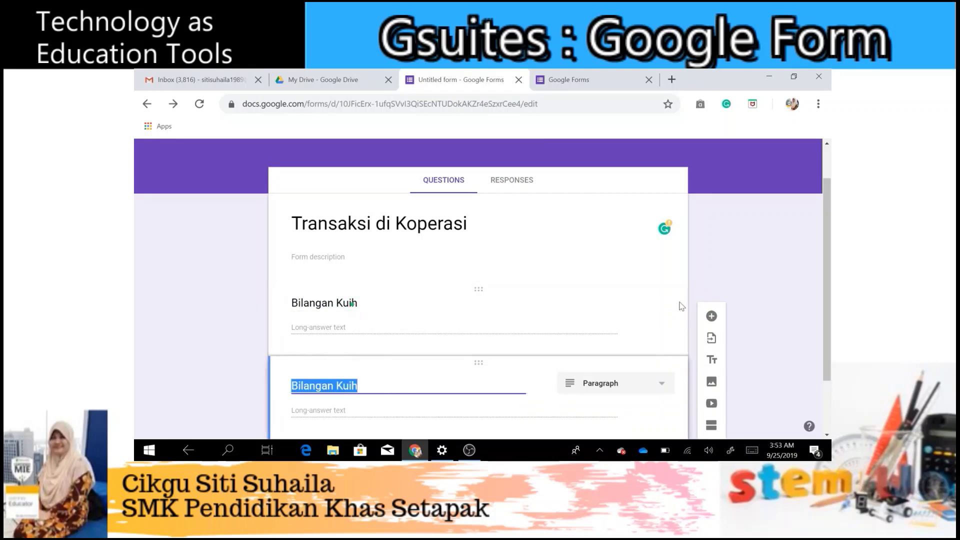
scroll(823, 302, "down", 2)
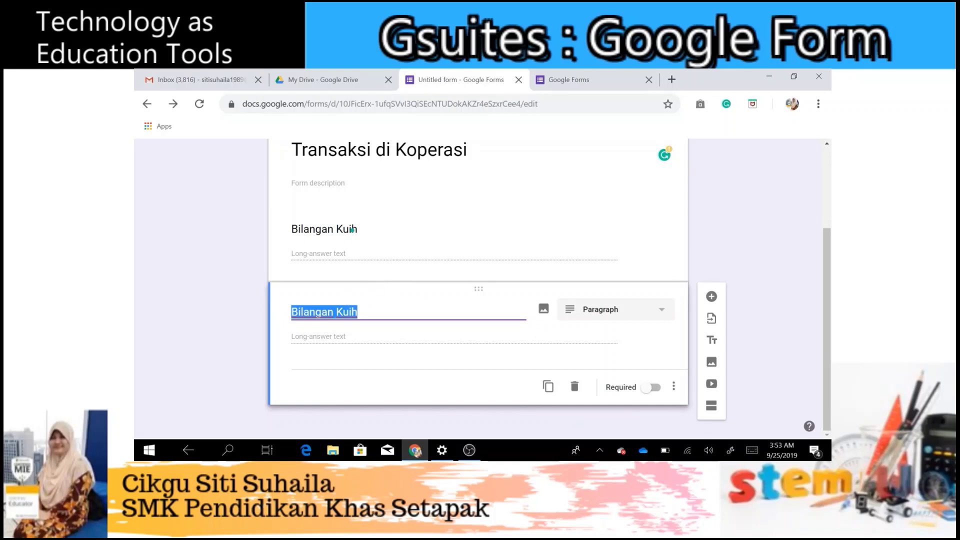
type("Lain2")
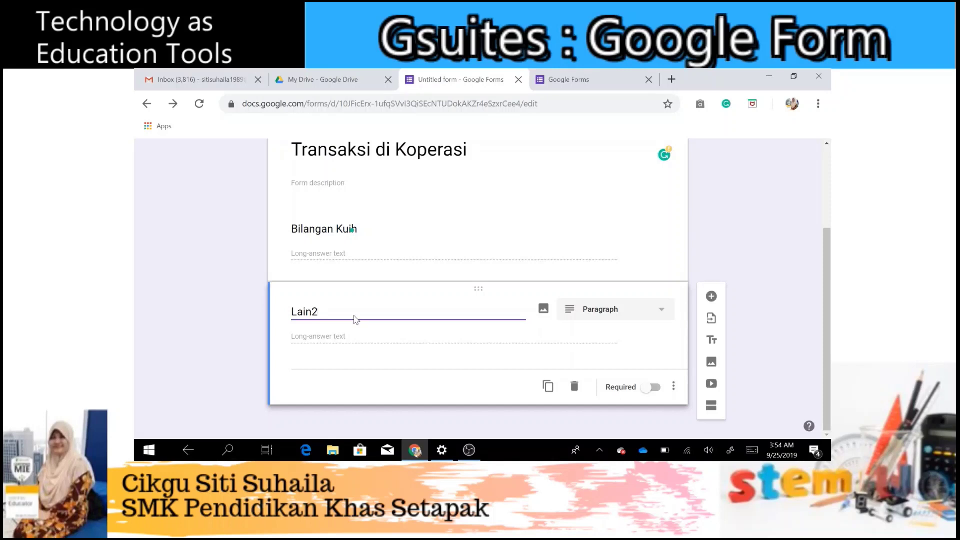
left_click(335, 340)
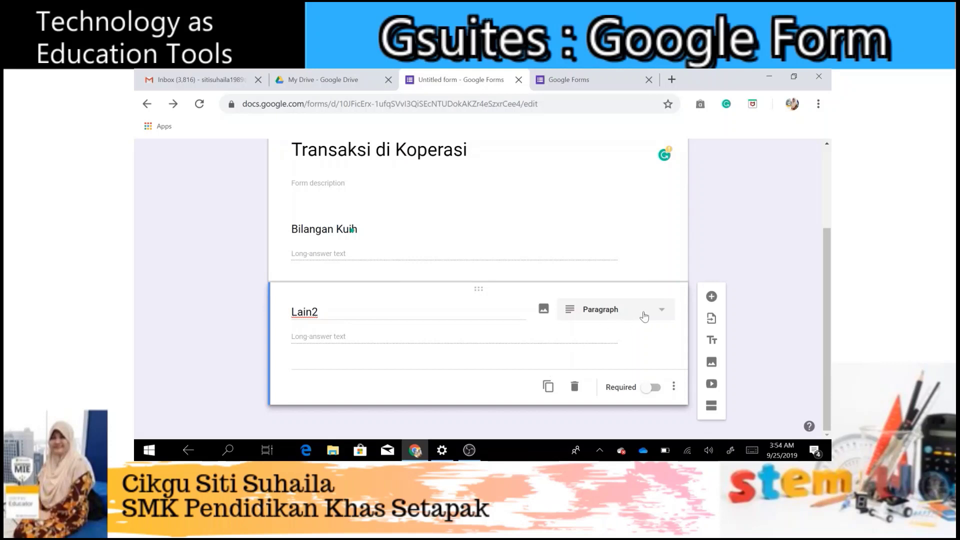
Change the "Lain2" question to Checkboxes with the options "air", "tin" and "botol".
left_click(645, 315)
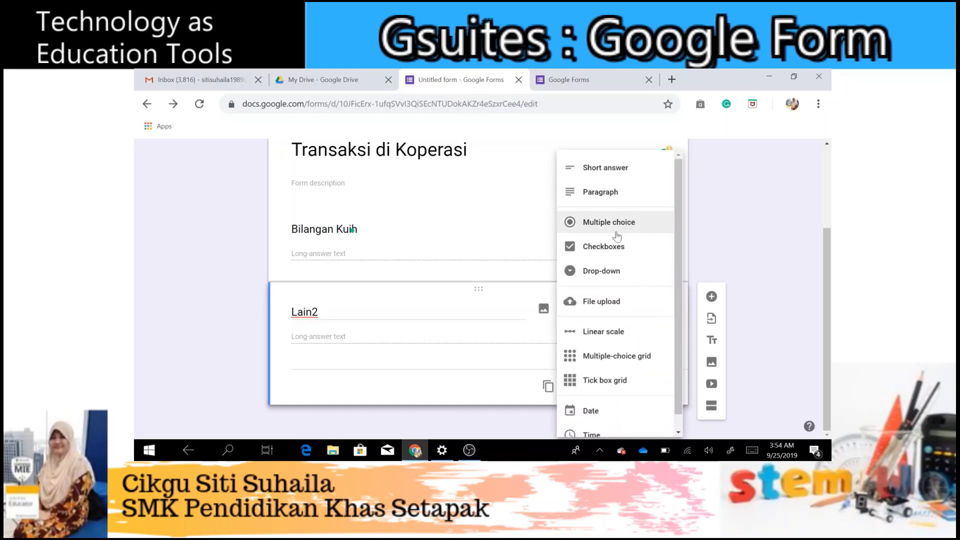
left_click(606, 250)
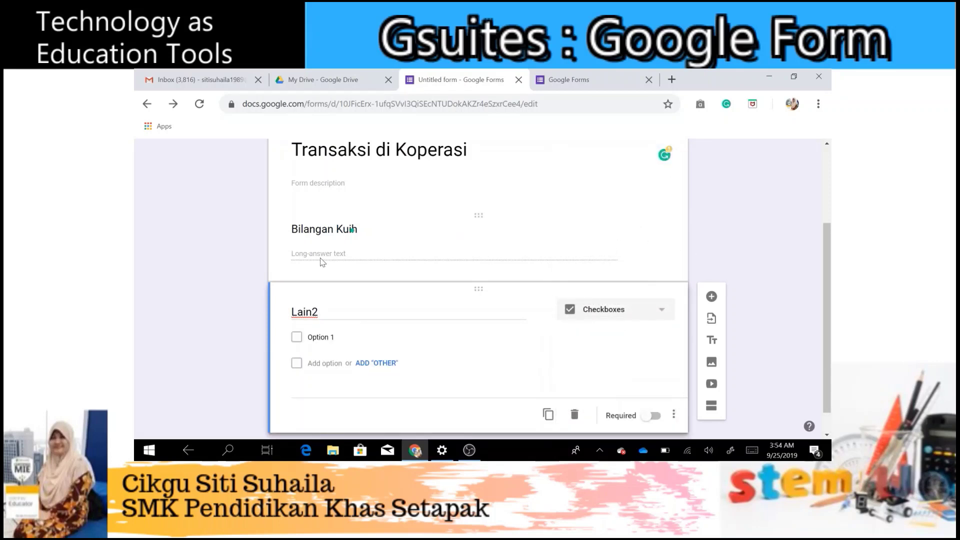
scroll(830, 285, "down", 1)
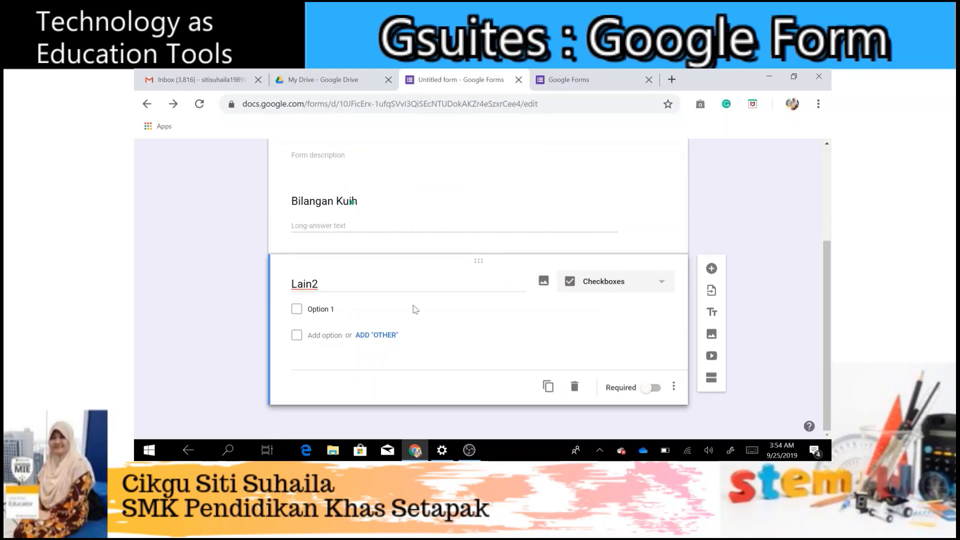
left_click(329, 306)
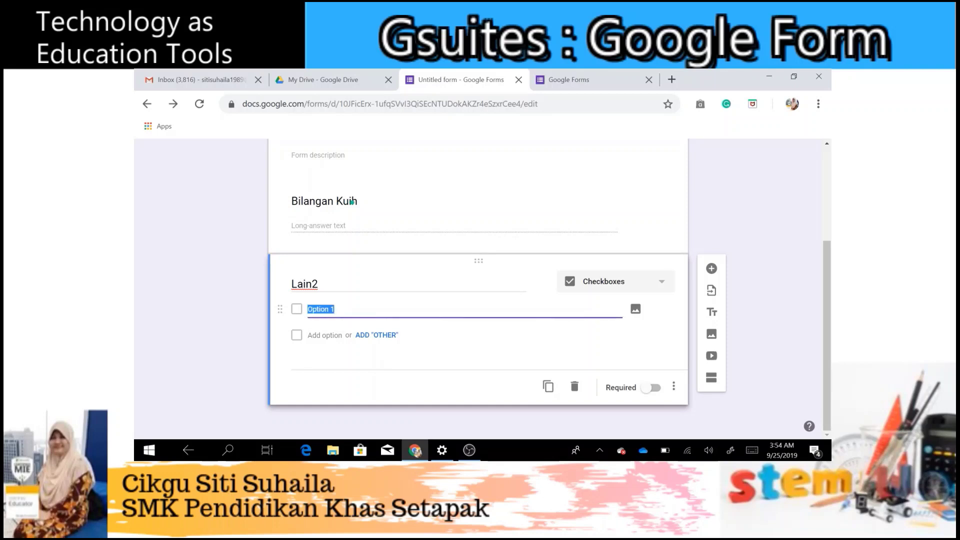
type("air")
key("Return")
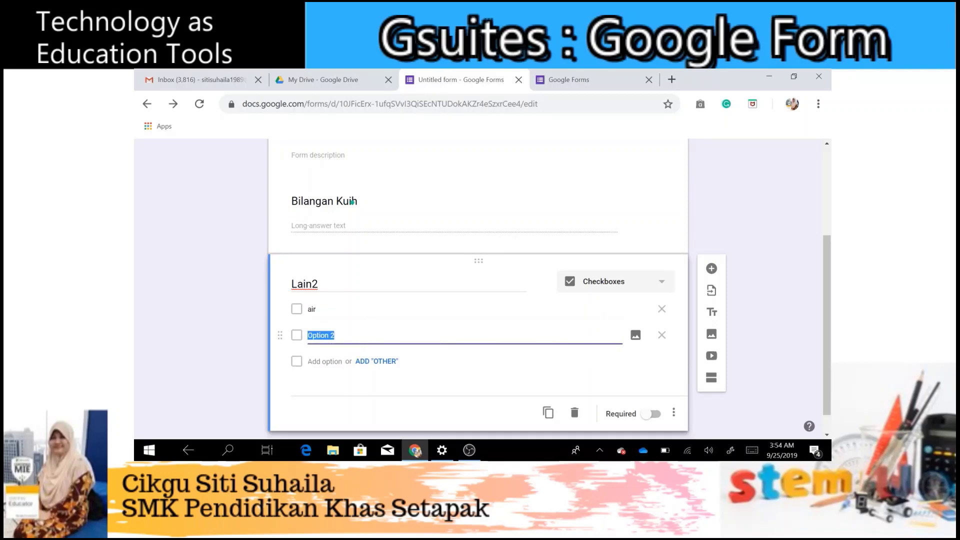
type("tin")
key("Return")
type("boto")
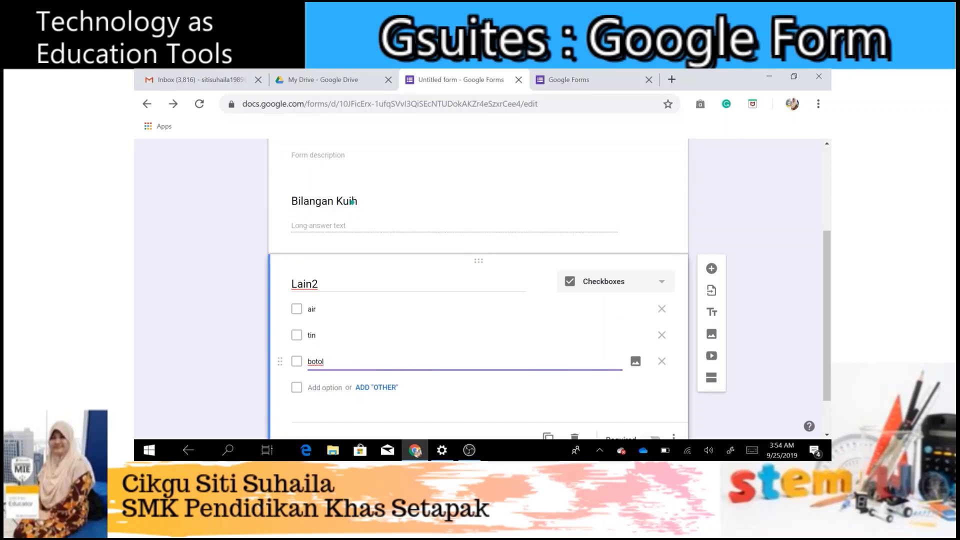
Search Google images for "air twister" and insert the orange juice picture into the "air" option.
left_click(635, 309)
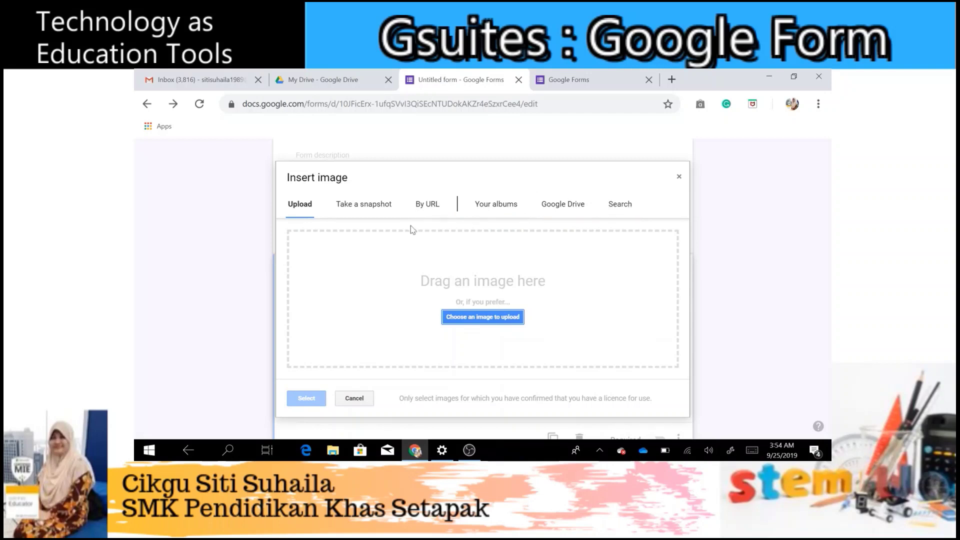
left_click(626, 212)
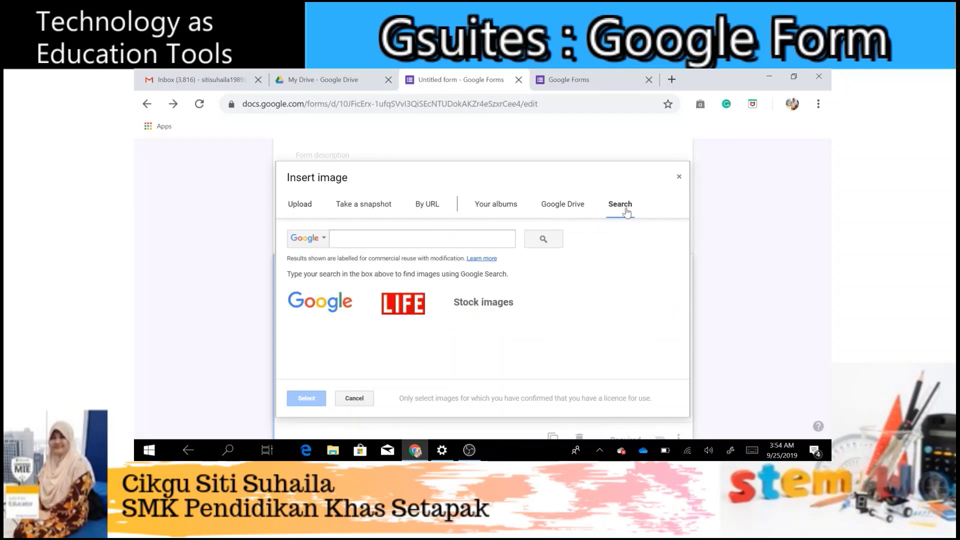
type("air twister")
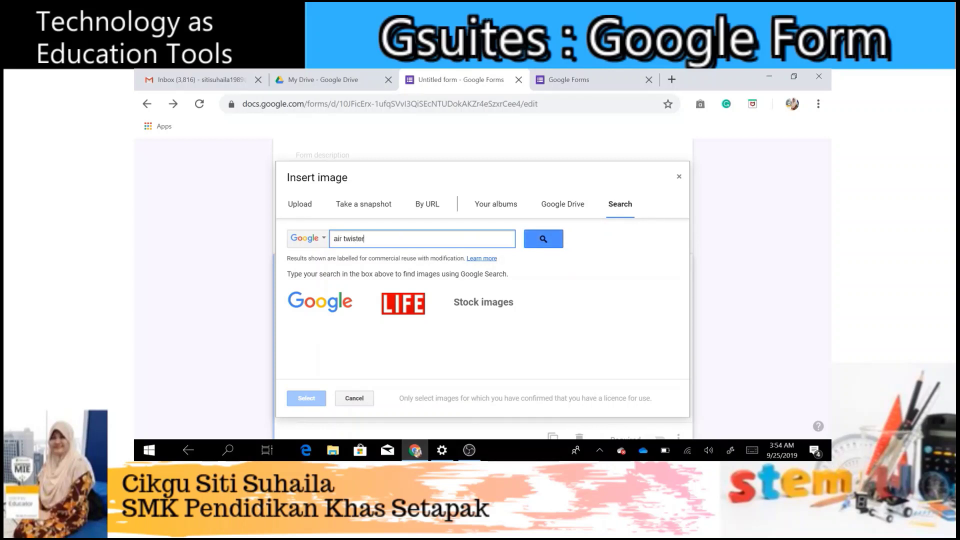
key("Return")
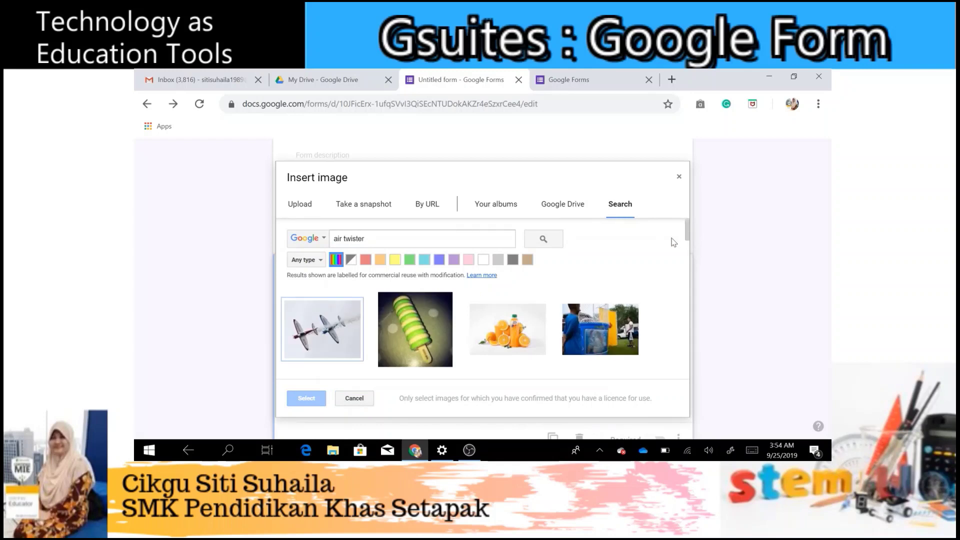
left_click(492, 320)
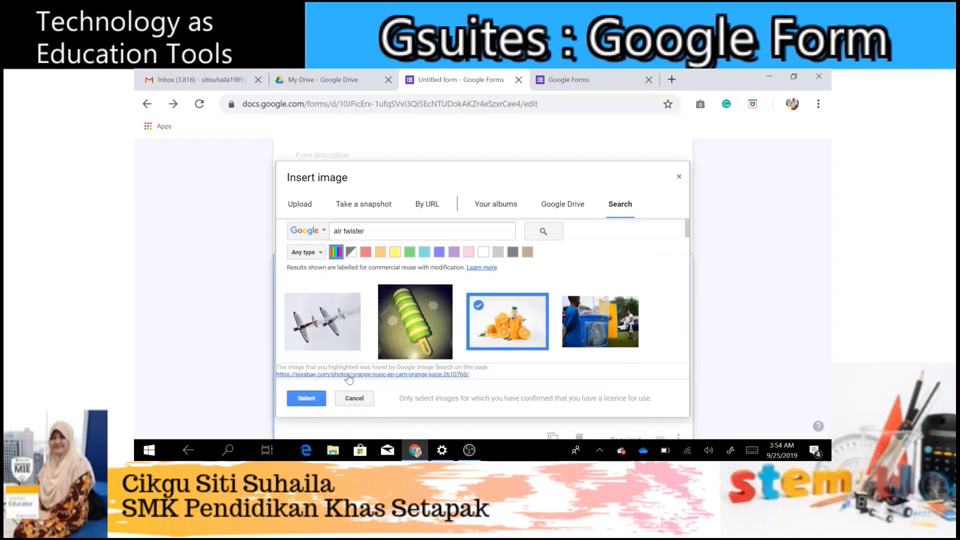
left_click(303, 400)
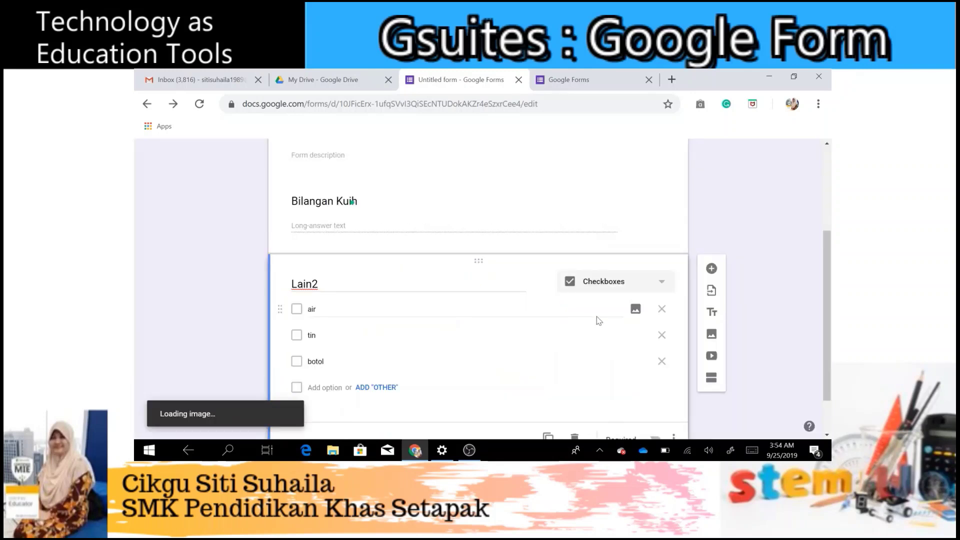
left_click_drag(827, 277, 828, 306)
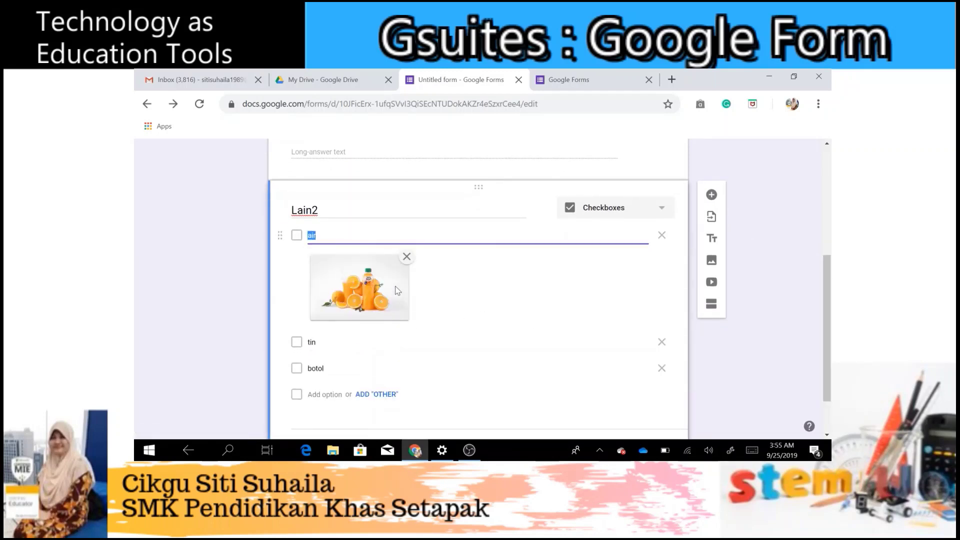
scroll(830, 321, "down", 1)
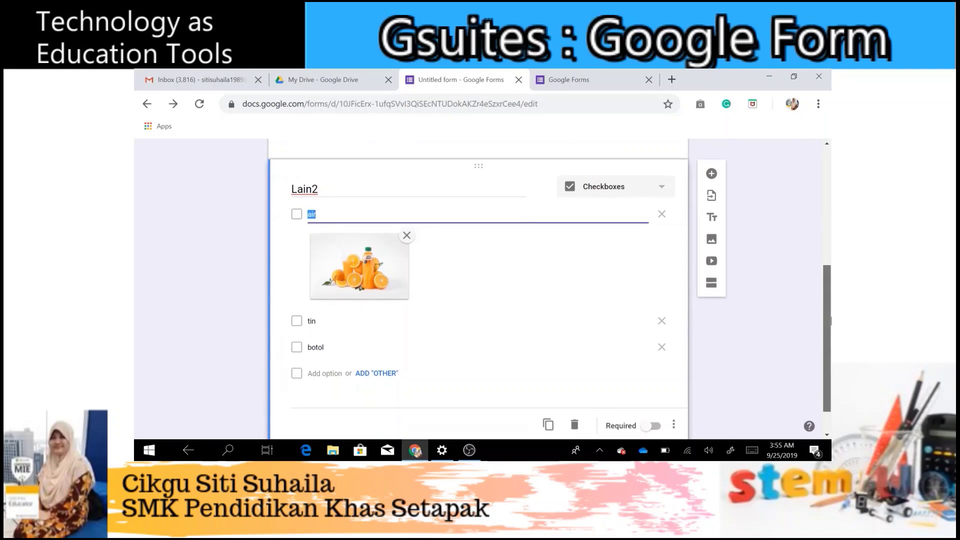
scroll(830, 320, "up", 2)
scroll(810, 330, "down", 3)
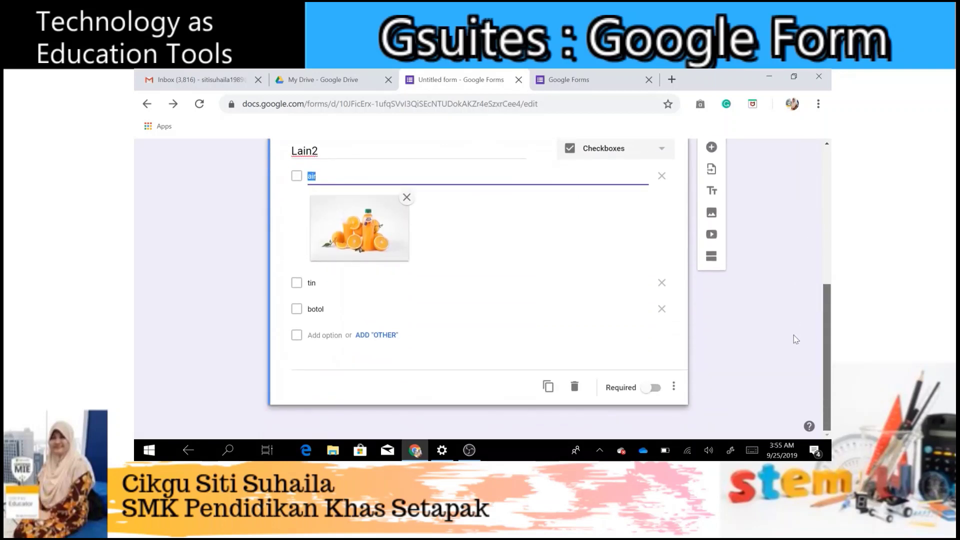
Add a new question after "Lain2", change it to Drop-down and set its text to "roti".
left_click(711, 154)
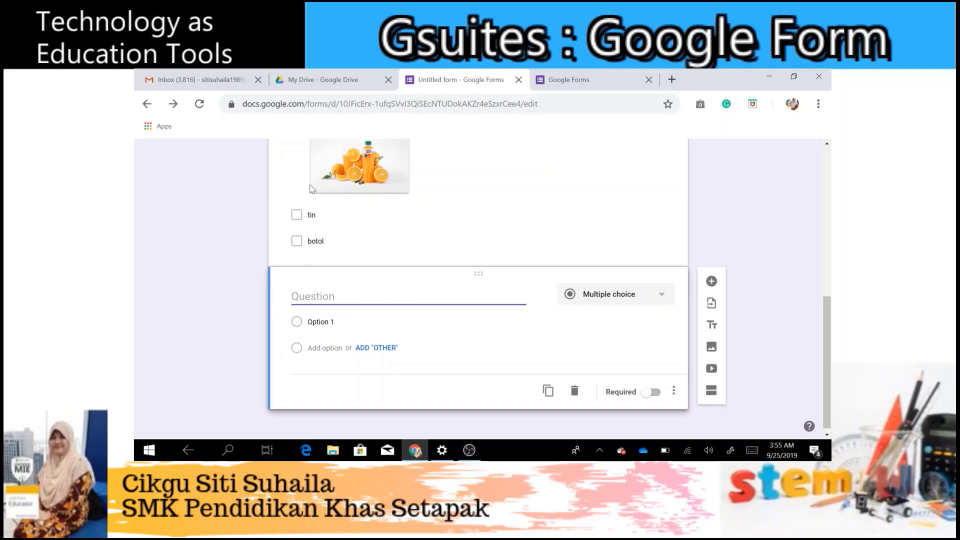
left_click(647, 300)
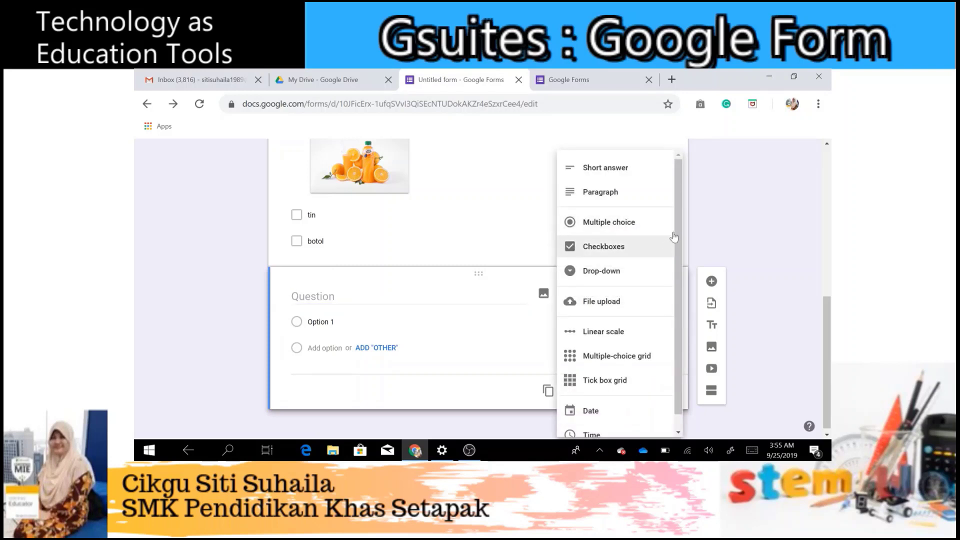
left_click(585, 271)
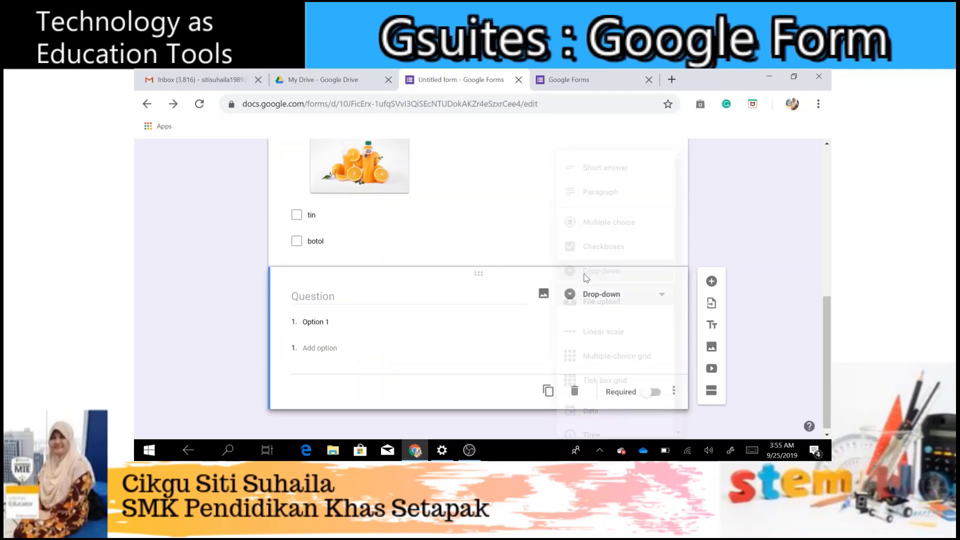
left_click(310, 296)
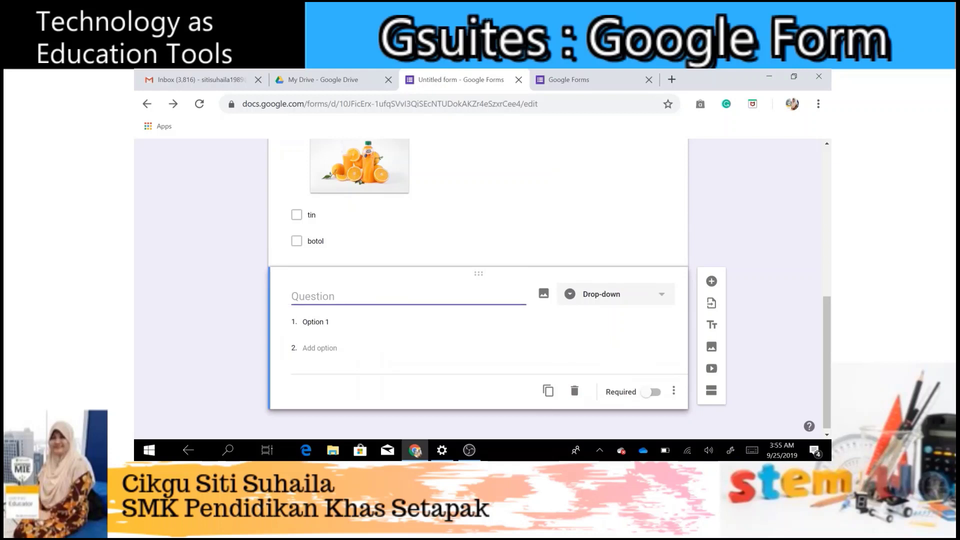
type("b")
key("BackSpace")
key("BackSpace")
type("rot")
left_click(635, 321)
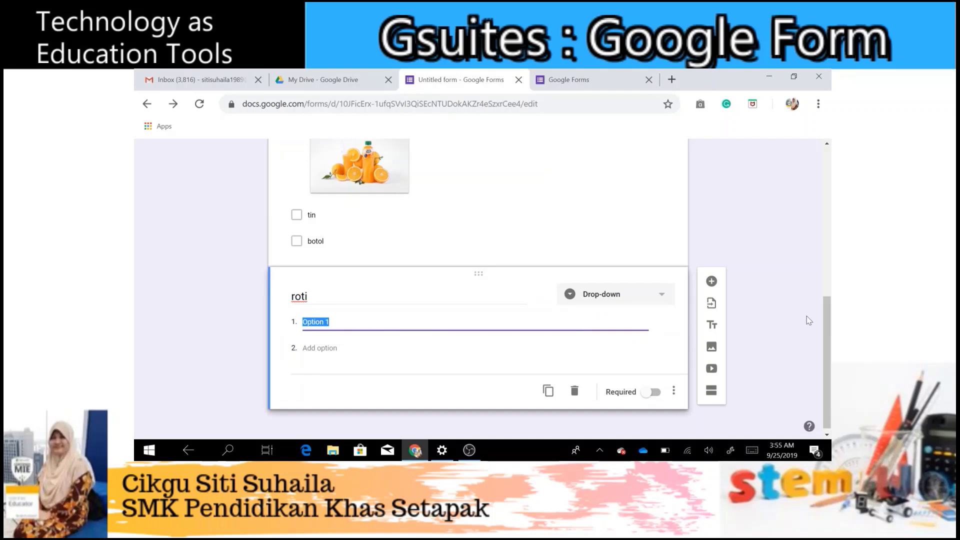
Select the "Bilangan Kuih" question and dismiss the Grammarly sign-in notices so they are not shown again.
scroll(829, 278, "up", 1)
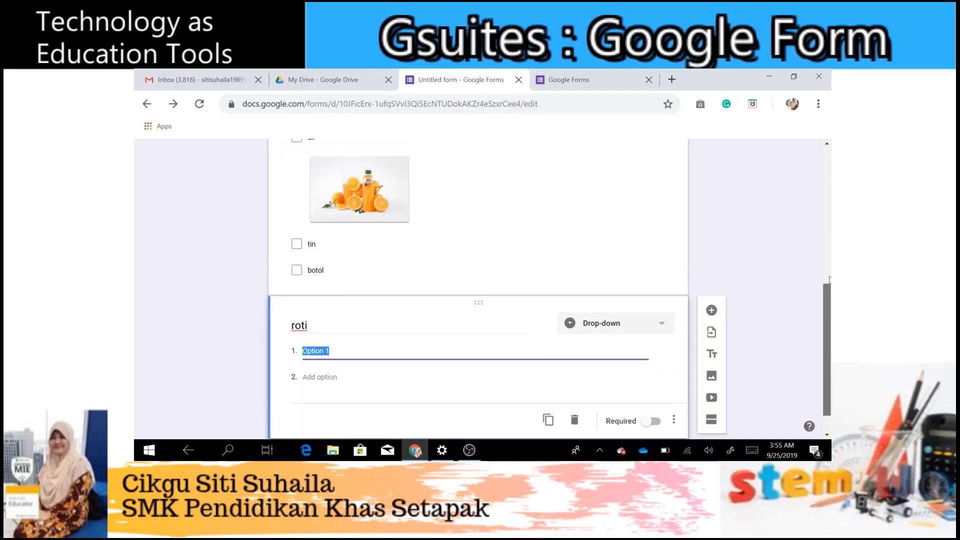
scroll(829, 278, "up", 4)
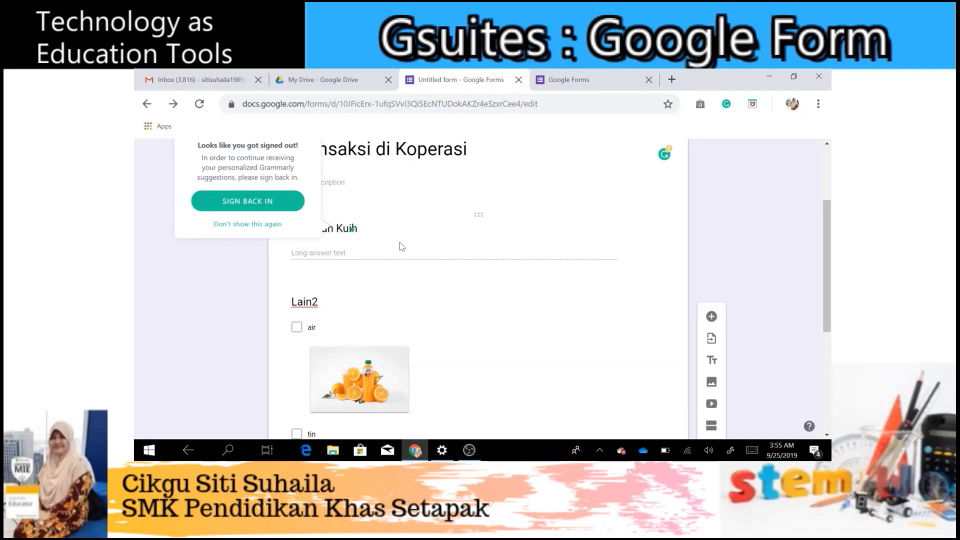
left_click(474, 253)
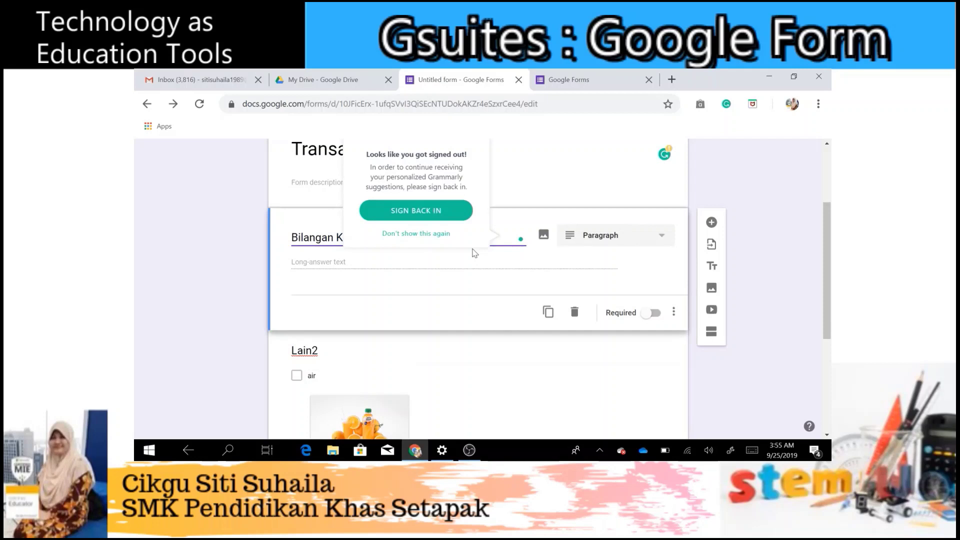
left_click(532, 266)
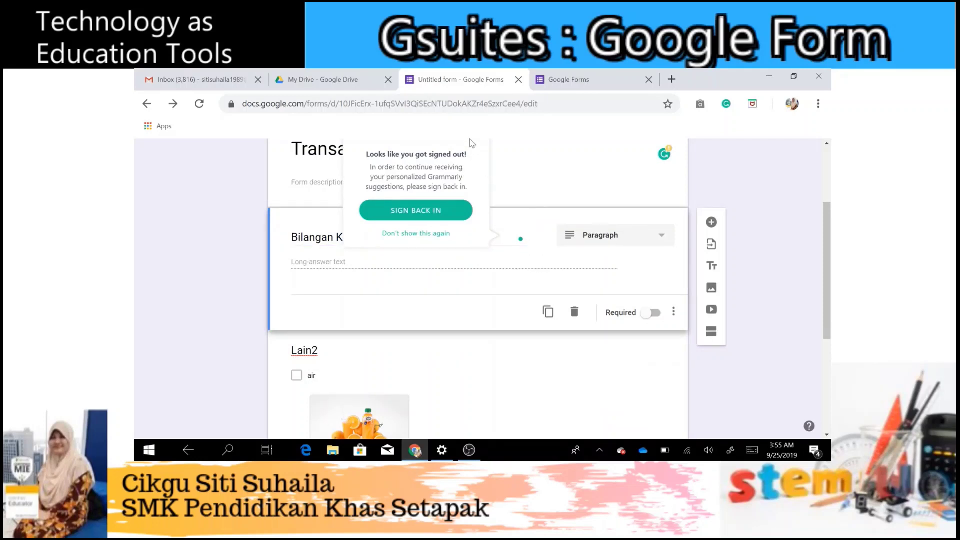
left_click(664, 154)
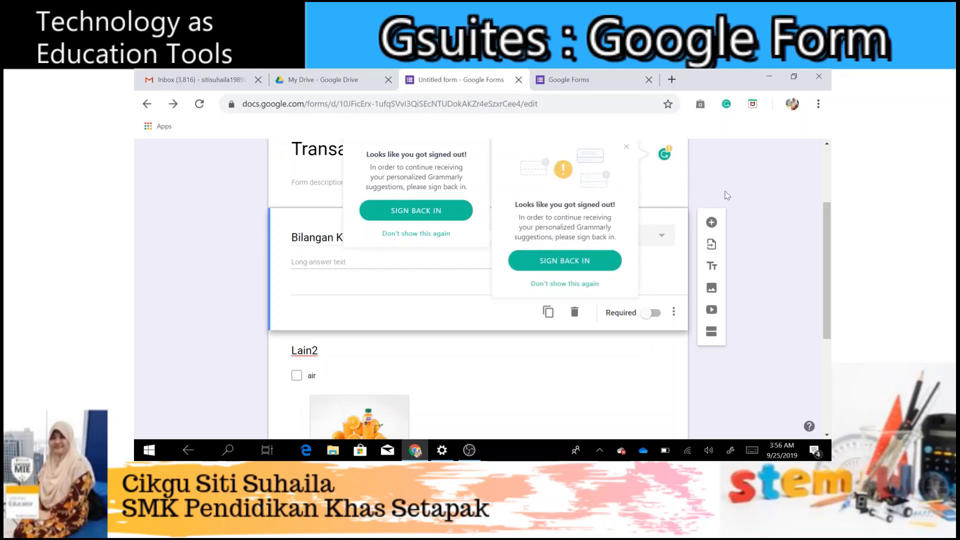
left_click(547, 286)
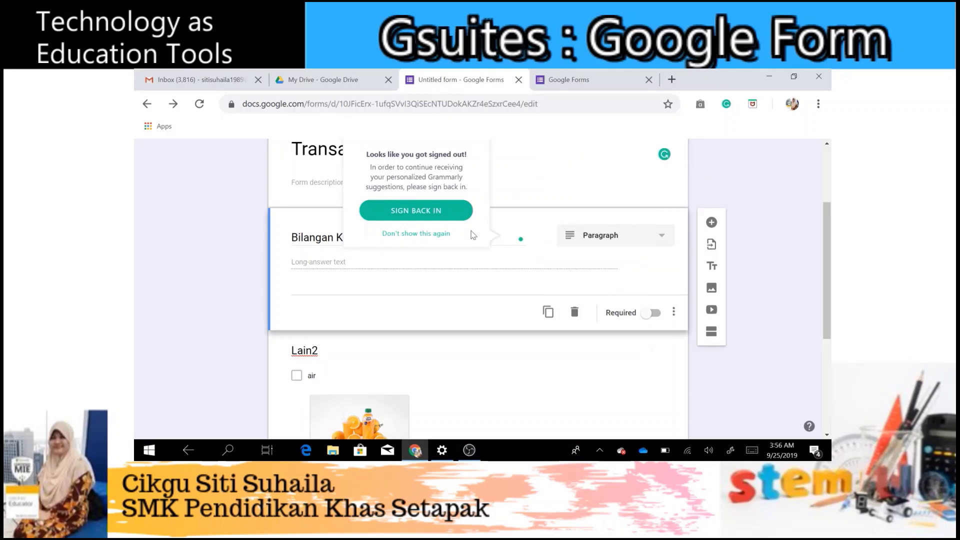
left_click(440, 233)
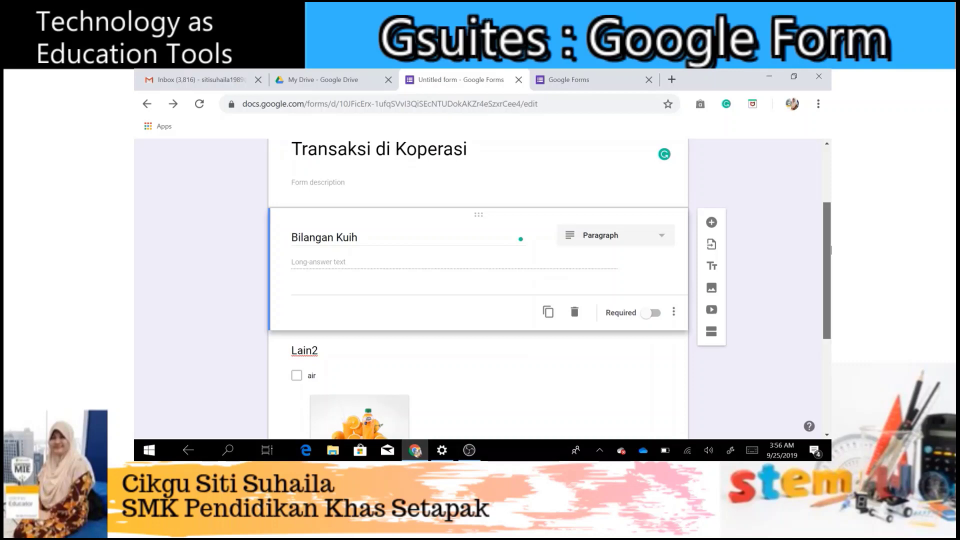
Fill in the "roti" drop-down question with the options "jagung", "coklat" and "vanila".
left_click_drag(825, 261, 818, 333)
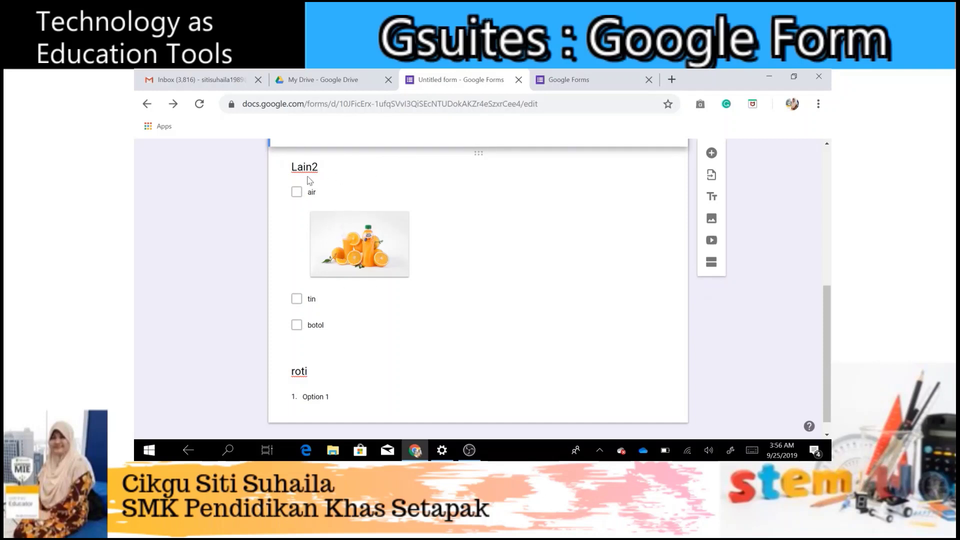
scroll(345, 350, "down", 1)
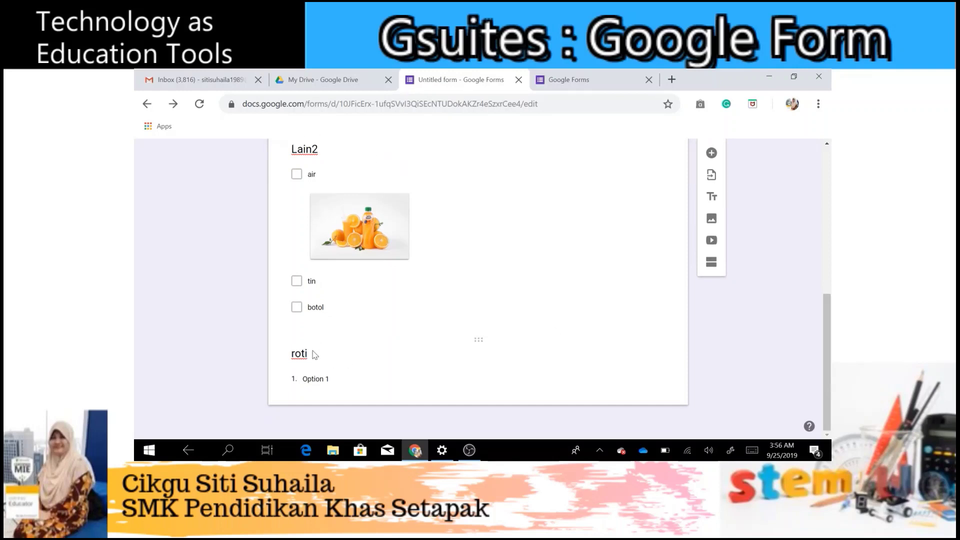
left_click(344, 380)
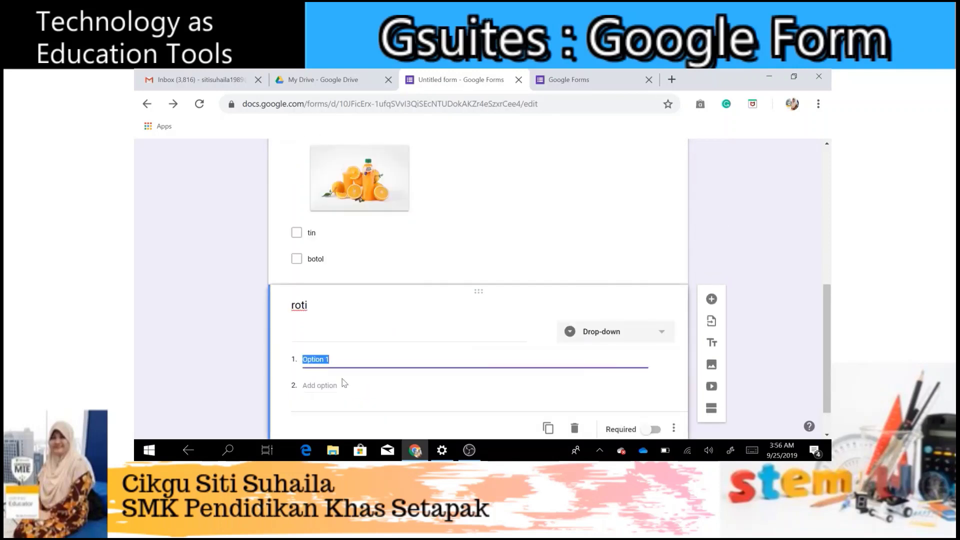
scroll(520, 356, "down", 1)
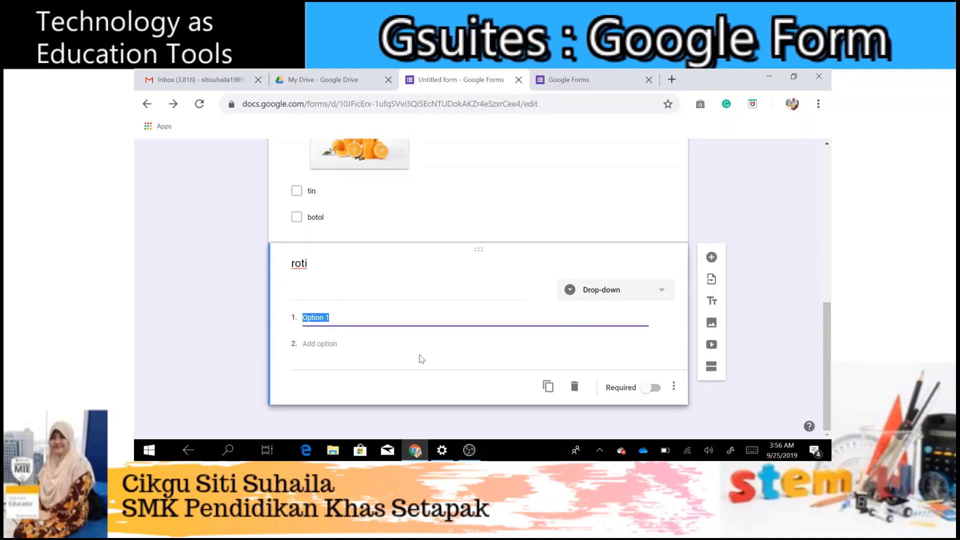
type("gar")
key("BackSpace")
key("BackSpace")
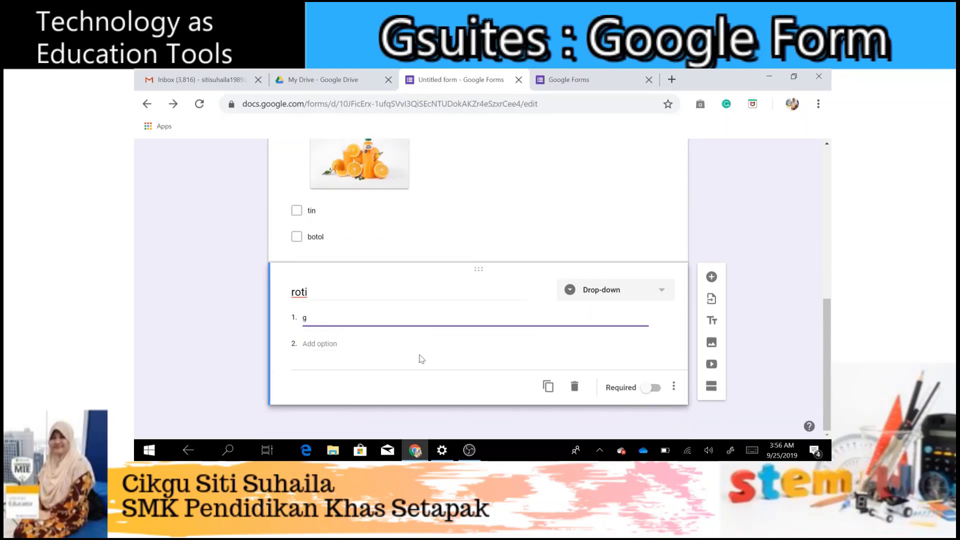
type("jagung")
left_click(319, 343)
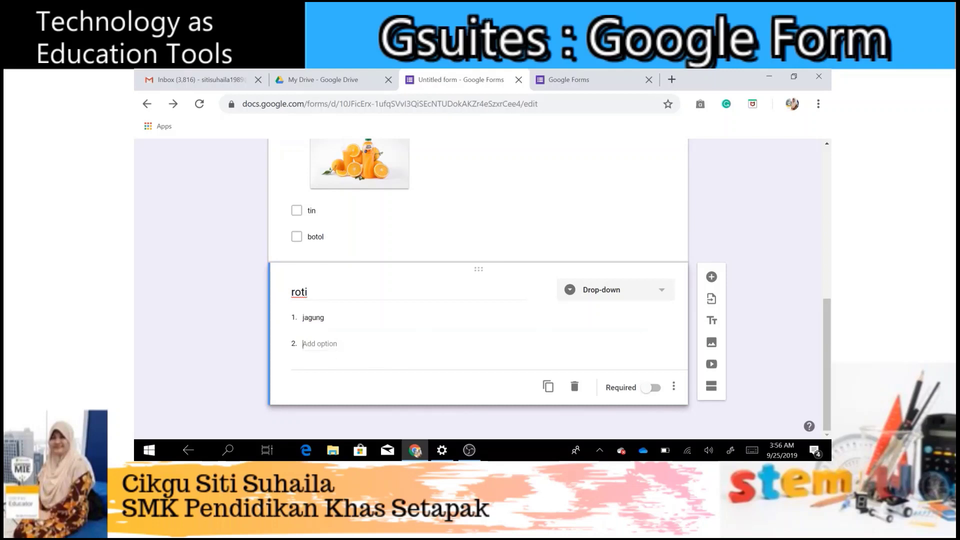
type("coklat")
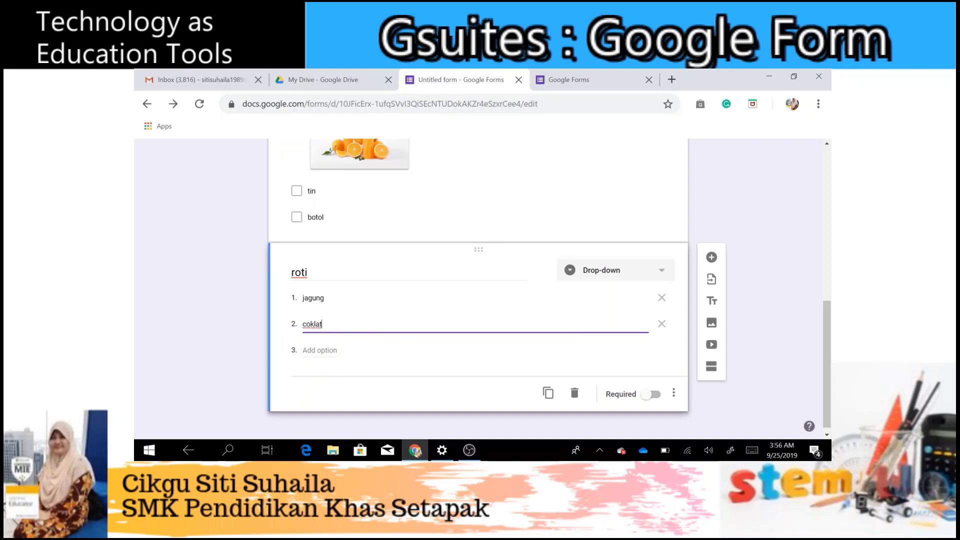
left_click(320, 349)
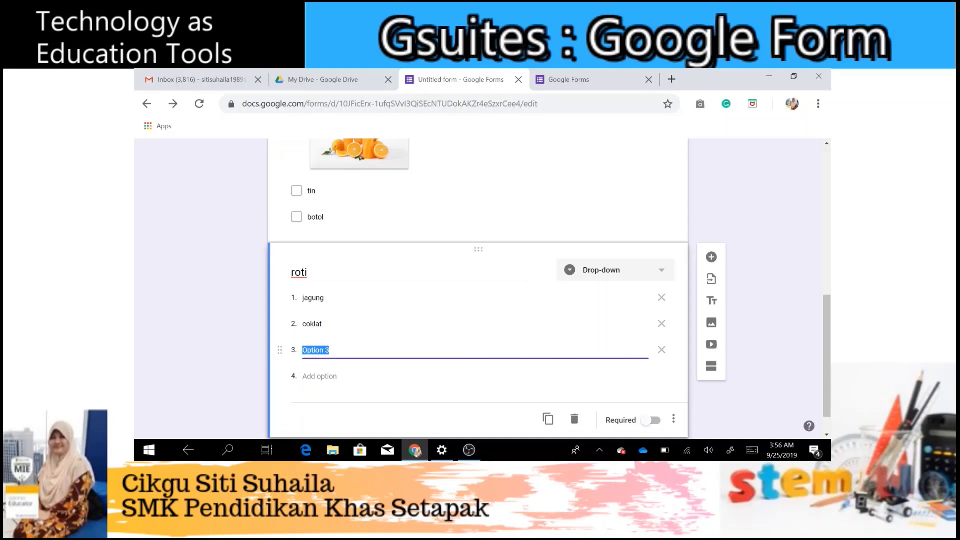
type("vanila")
View the additional options of the "roti" question and make the question required.
left_click_drag(827, 373, 828, 386)
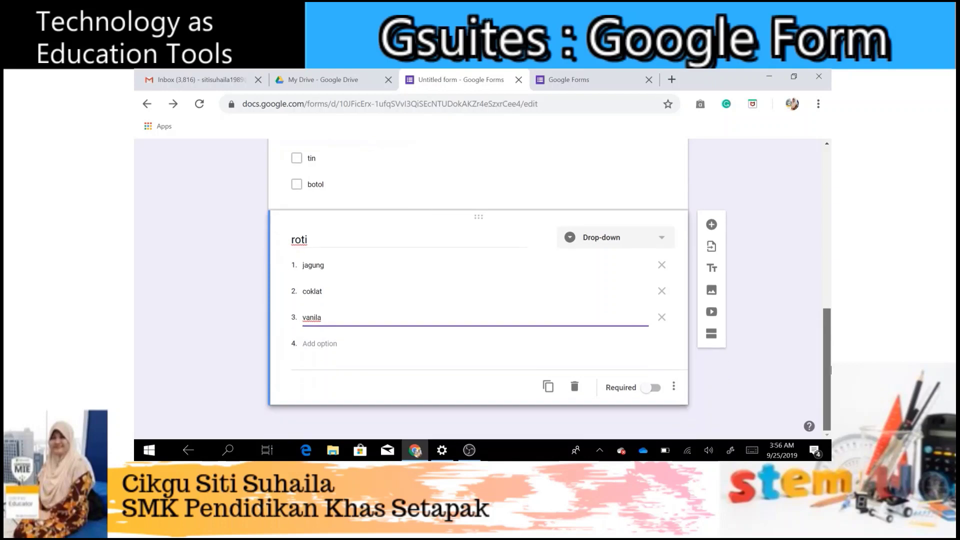
left_click(675, 395)
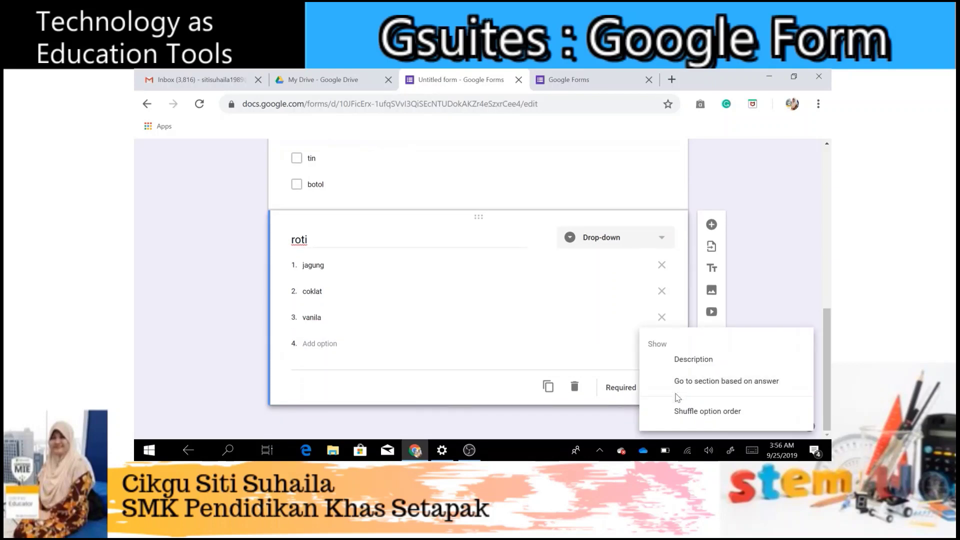
left_click(595, 339)
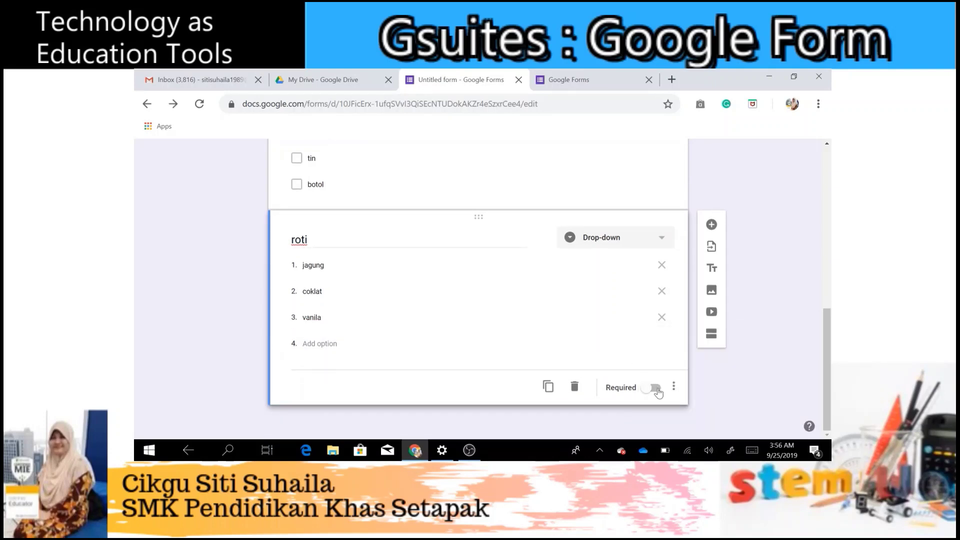
left_click(655, 388)
Start adding a video to the form and search YouTube for "gardenia".
left_click(714, 312)
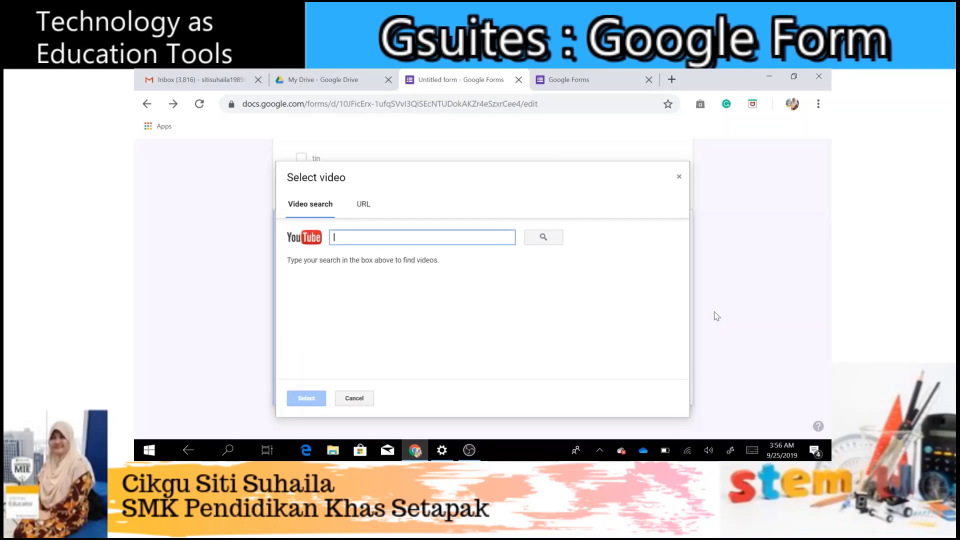
left_click(422, 237)
type("ga")
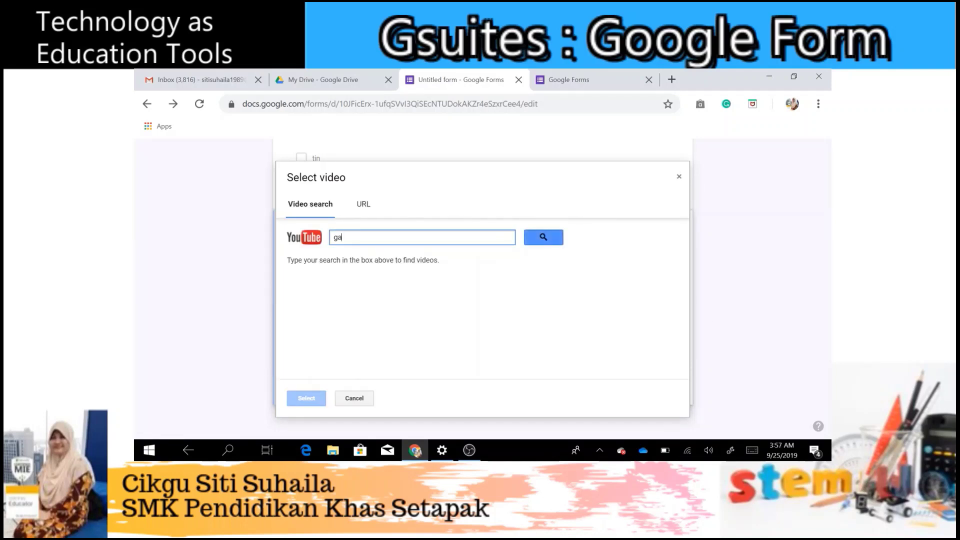
type("rdenia")
key("Return")
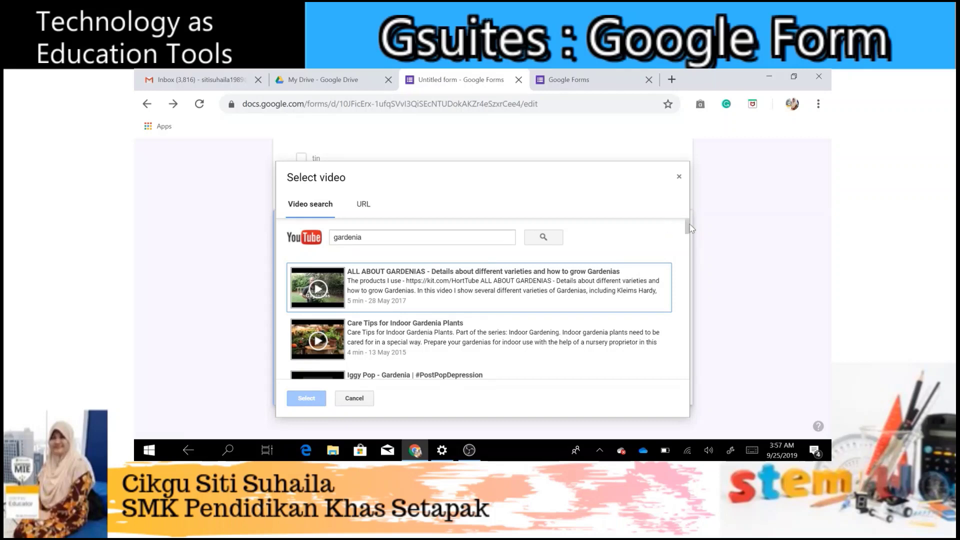
mouse_move(686, 228)
left_mouse_down()
mouse_move(685, 262)
mouse_move(686, 226)
left_mouse_up()
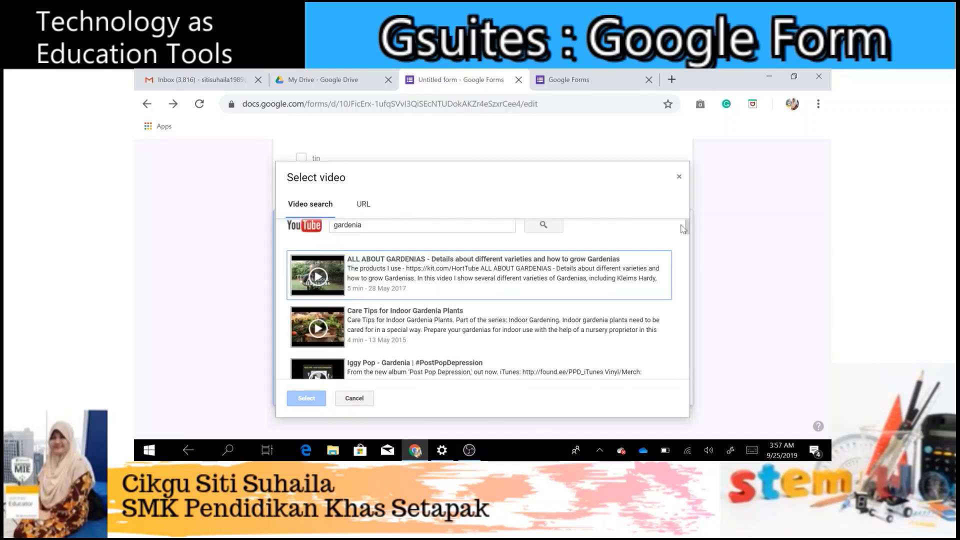
Search YouTube for "roti" instead and insert the "Roti, Phulka, Chapati Recipe step by step" video after the "roti" question.
left_click(340, 225)
key("ctrl+a")
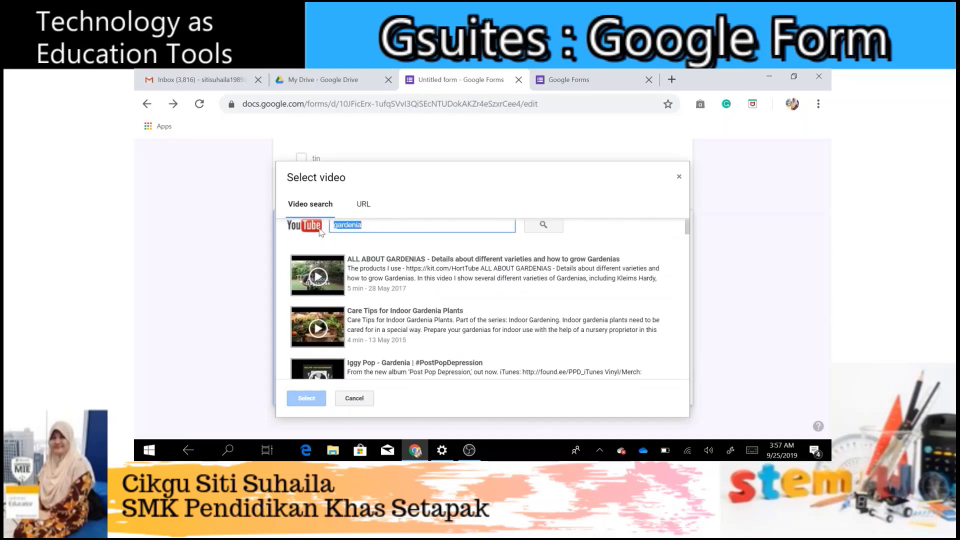
type("roti")
key("Return")
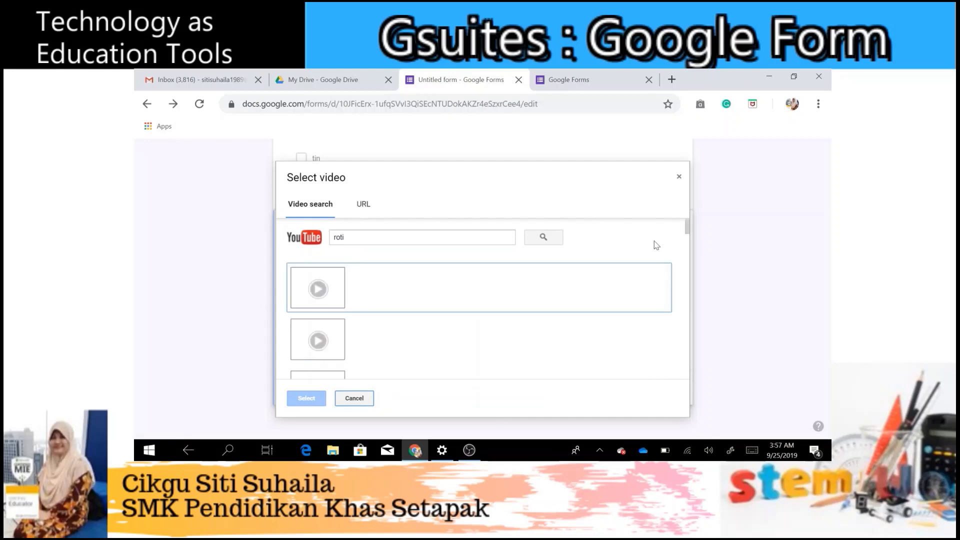
mouse_move(687, 233)
left_mouse_down()
mouse_move(690, 254)
mouse_move(688, 226)
left_mouse_up()
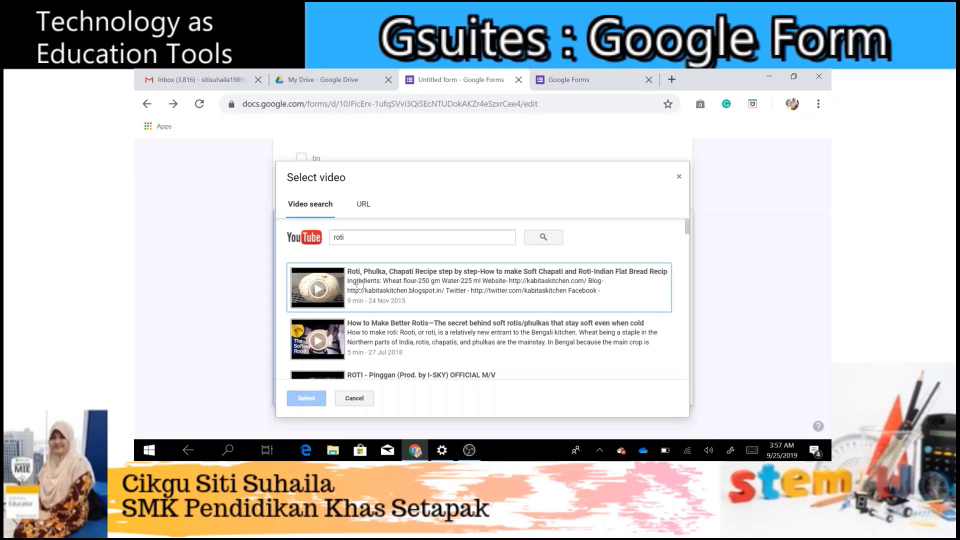
left_click(389, 286)
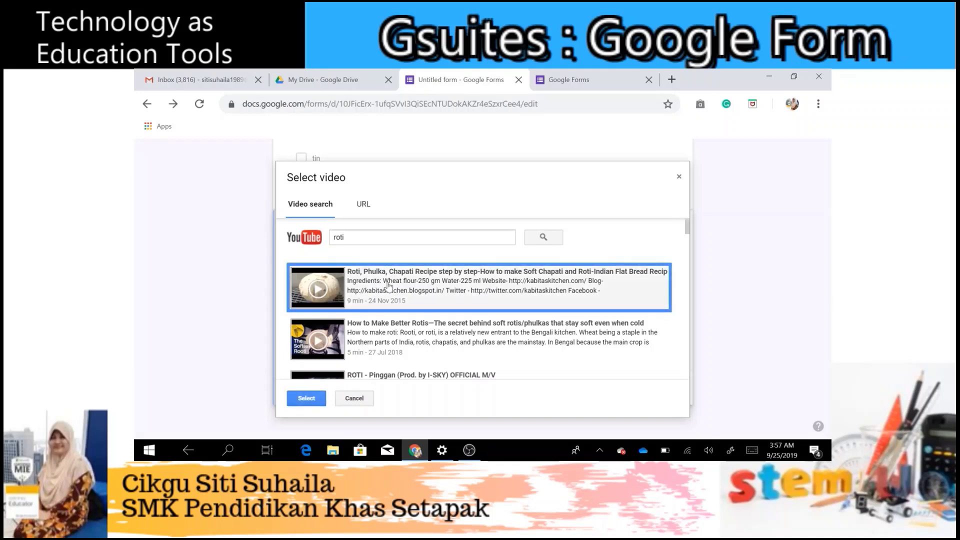
left_click(310, 398)
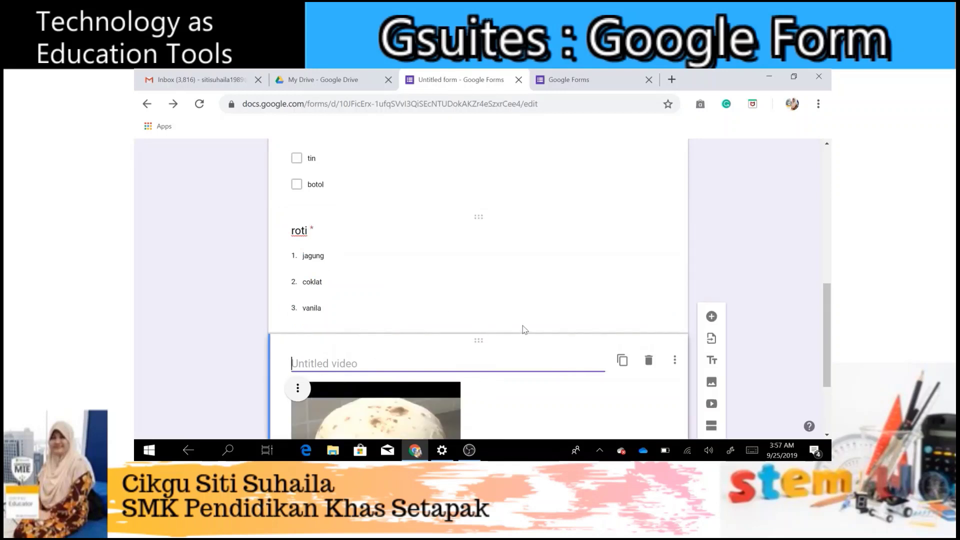
Set the title of the inserted video to "roti".
left_click_drag(831, 320, 830, 383)
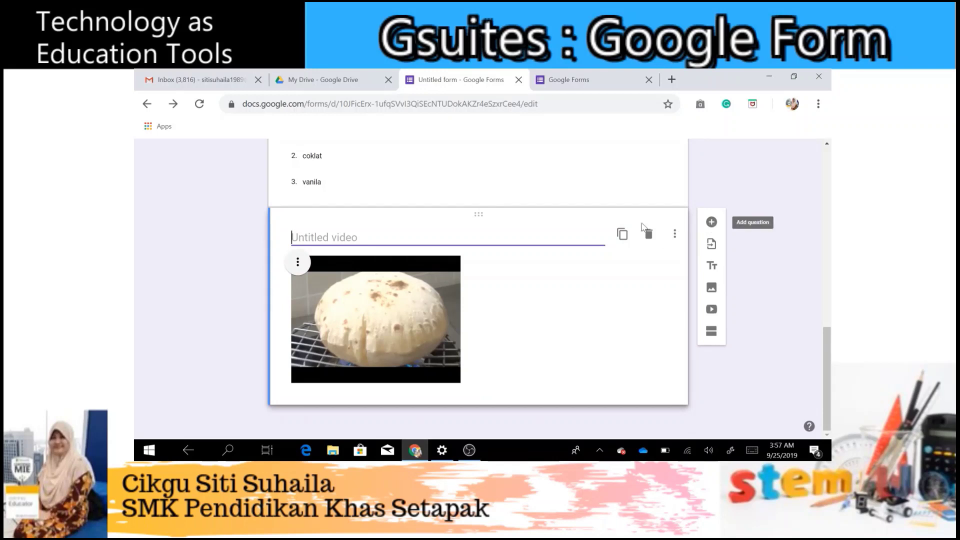
type("roti")
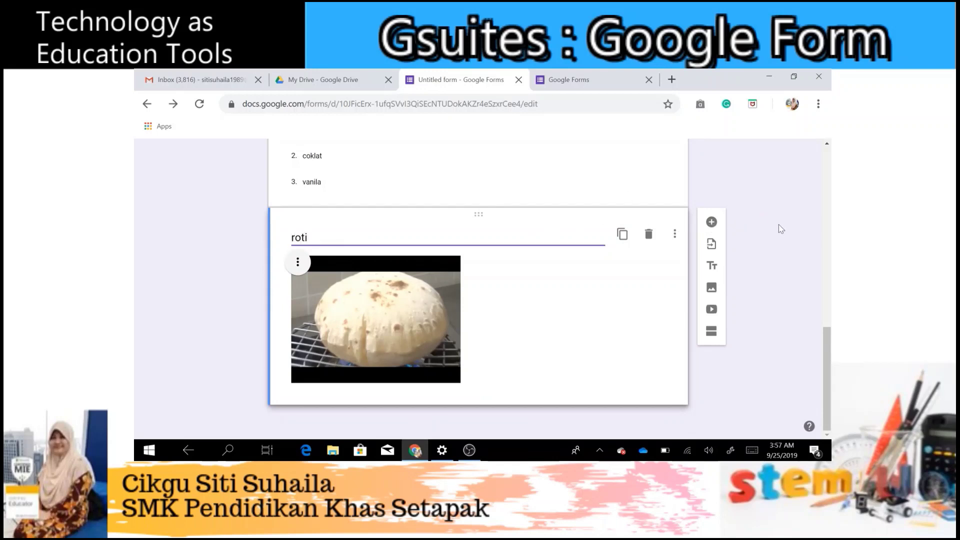
left_click(779, 225)
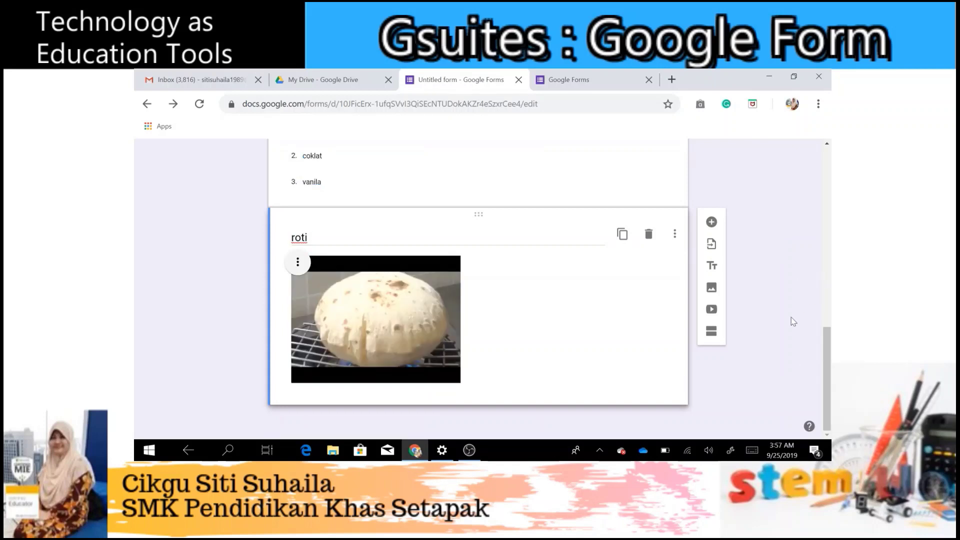
Review the questions already in the form, from the required drop-down question and the video to the "Lain2" checkboxes question.
left_click(459, 181)
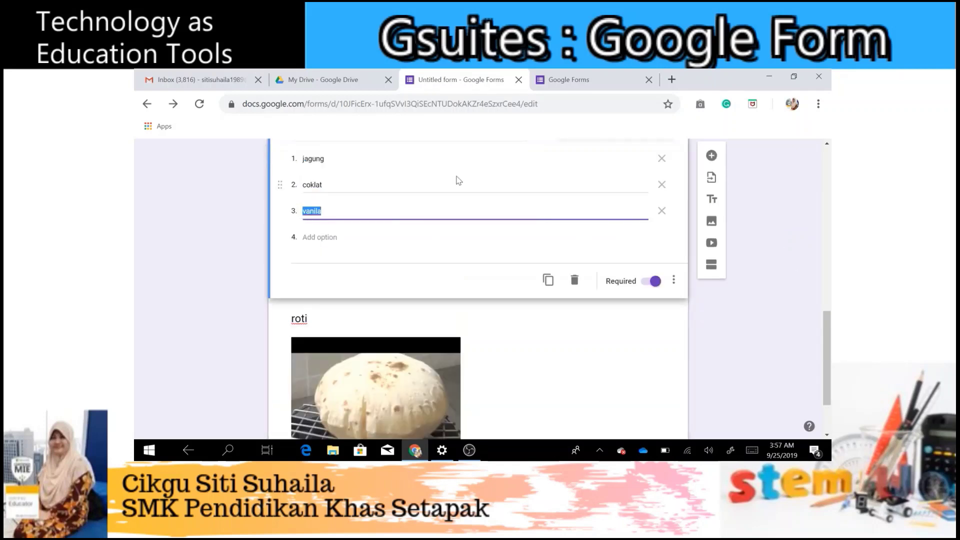
left_click(661, 371)
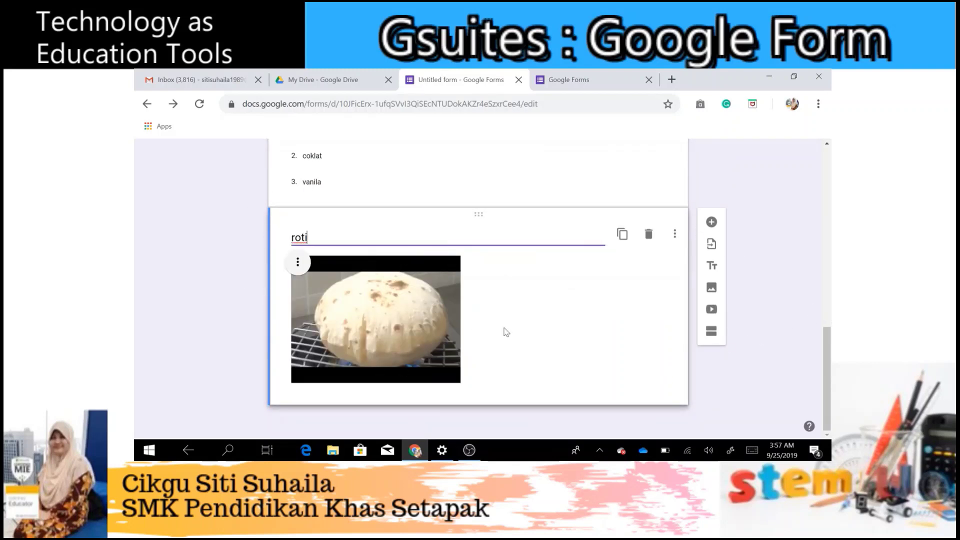
left_click_drag(825, 390, 823, 276)
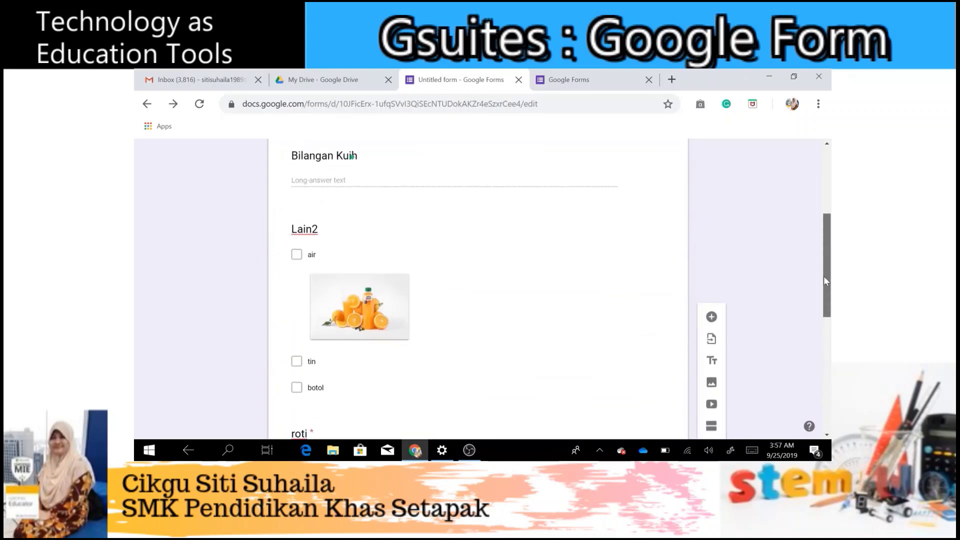
left_click(363, 318)
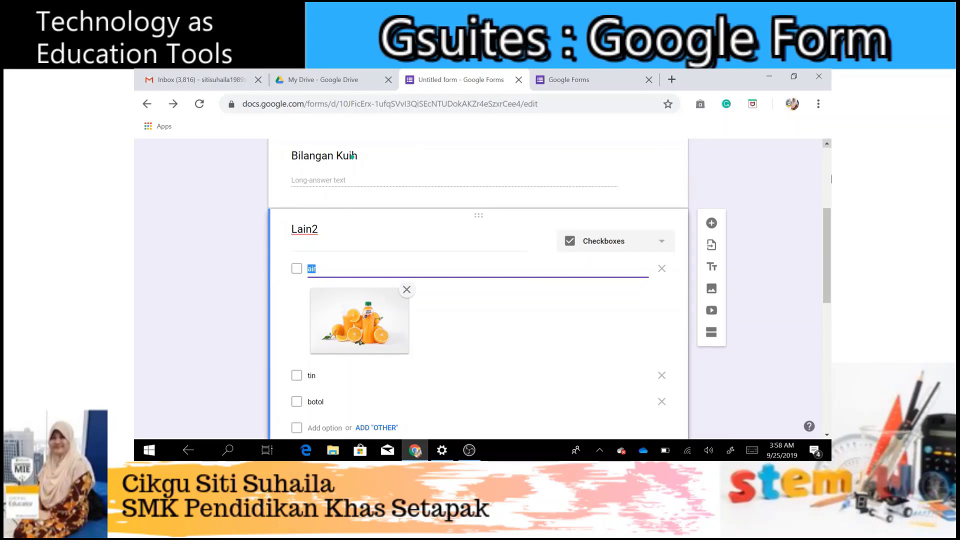
left_click_drag(826, 243, 823, 383)
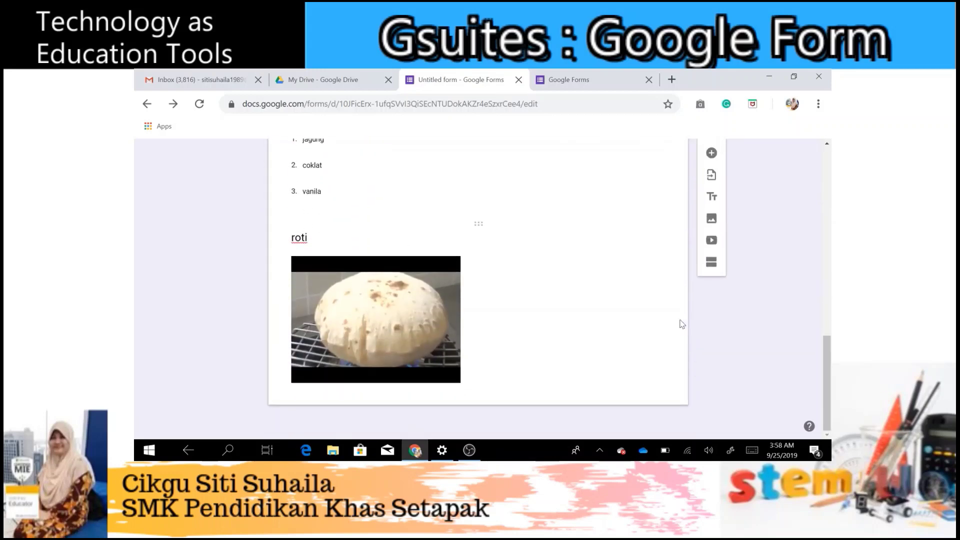
Add a question titled "nasi" after the "roti" video and make it a File upload question, accepting respondent uploads to Drive.
left_click(639, 359)
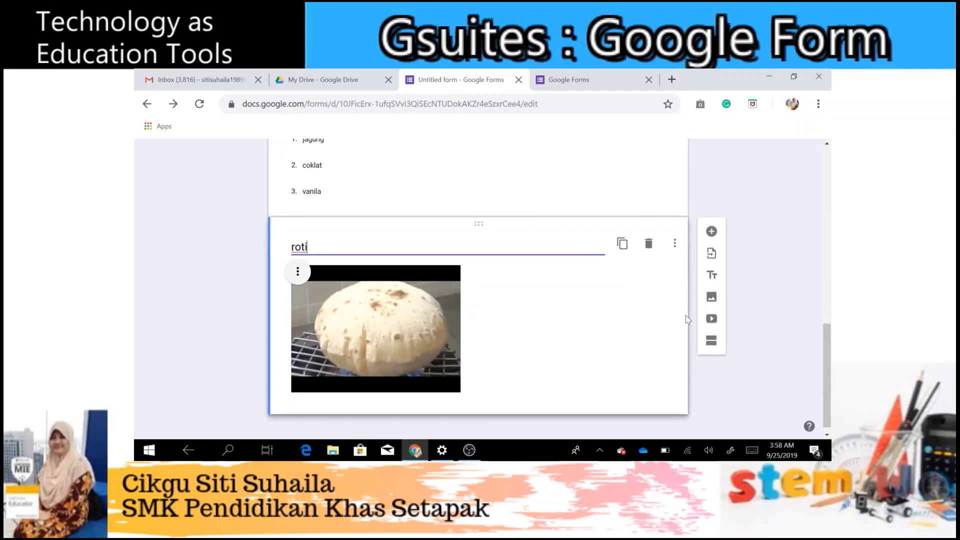
left_click(718, 234)
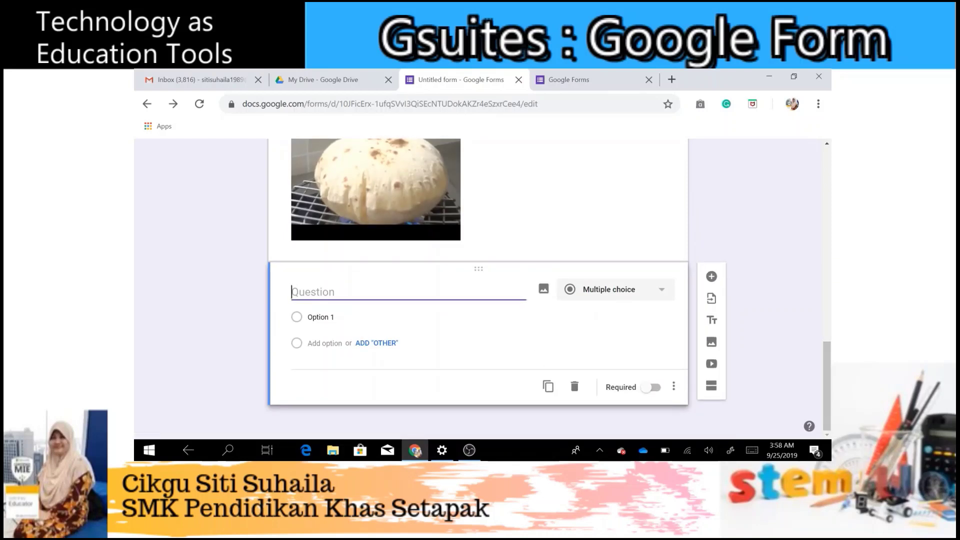
type("nasi")
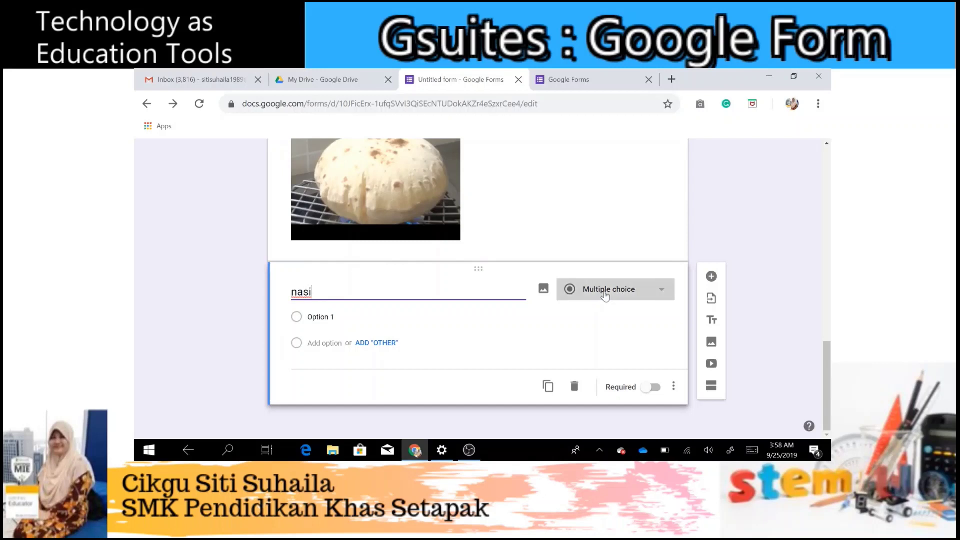
left_click(605, 296)
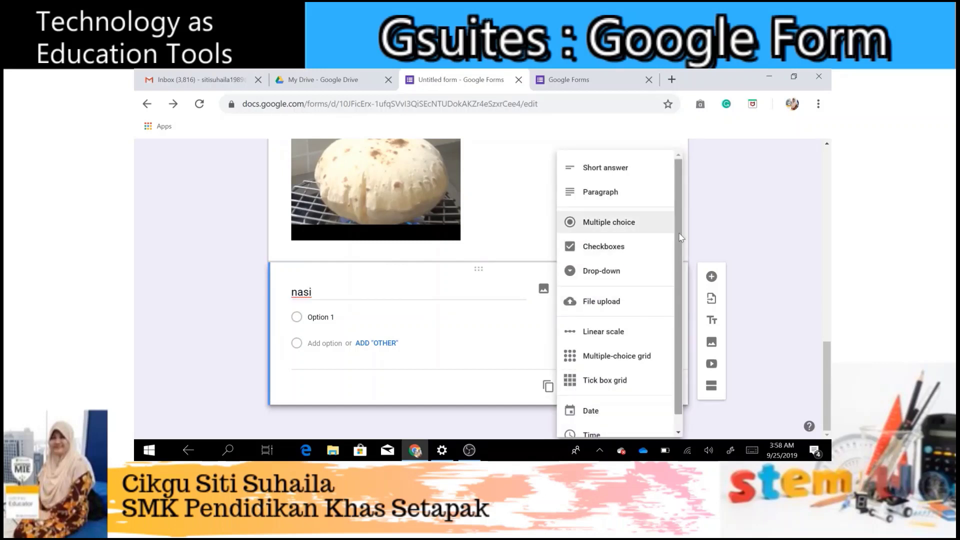
scroll(674, 262, "down", 1)
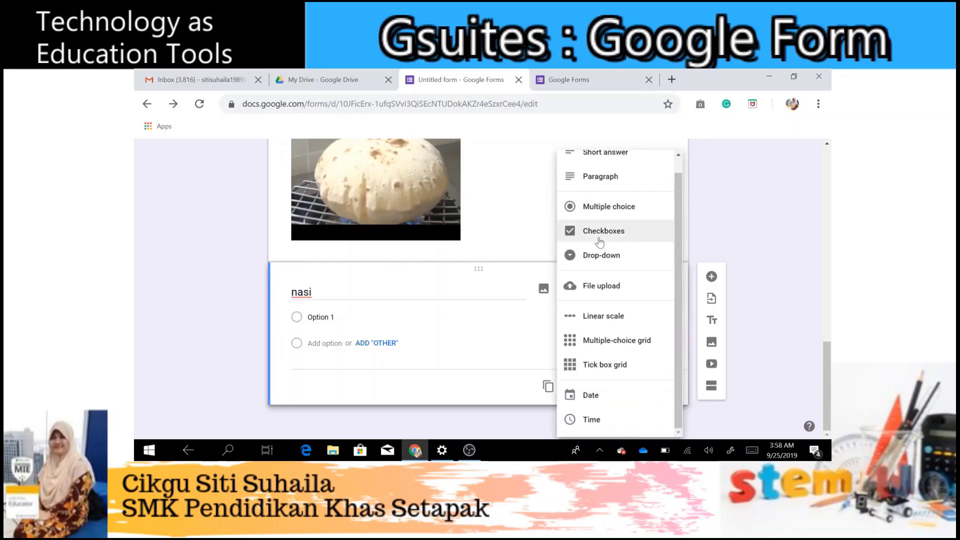
left_click(595, 289)
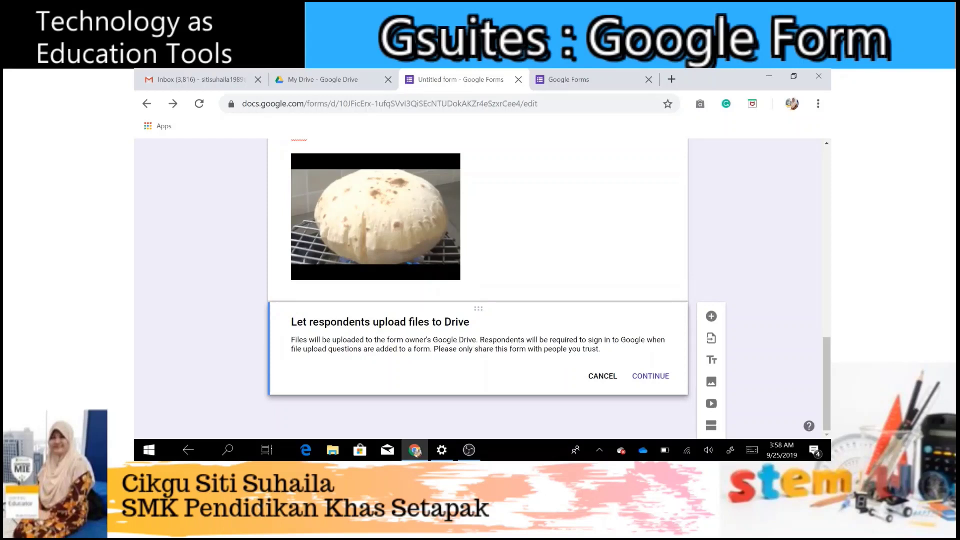
left_click(650, 376)
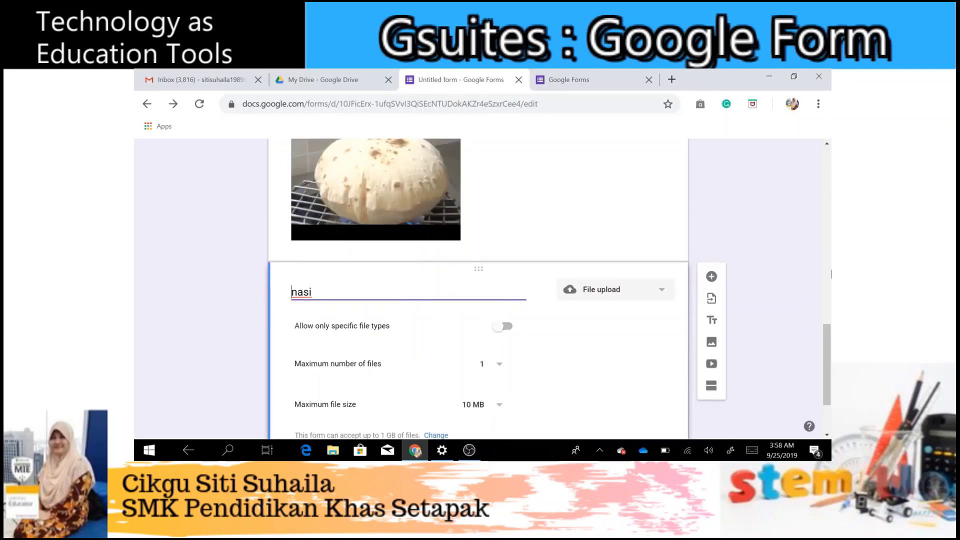
Examine the "nasi" question's specific file types, maximum number of files and maximum file size choices, keeping its settings and File upload type.
left_click_drag(828, 335, 830, 361)
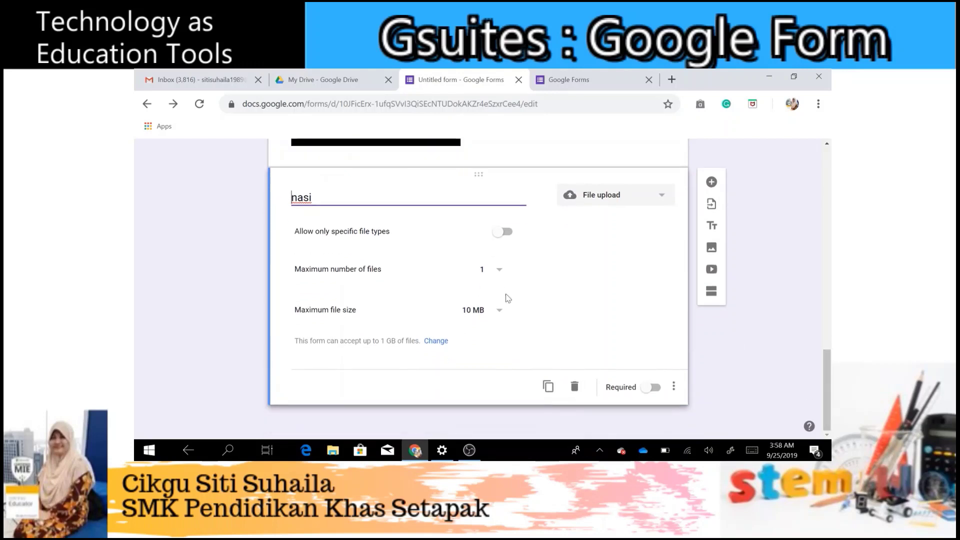
left_click(505, 232)
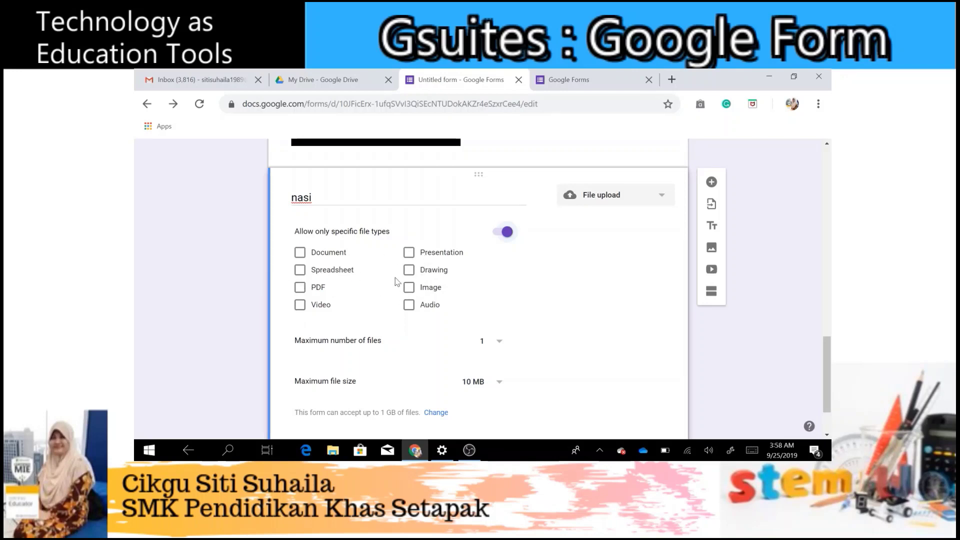
left_click(497, 236)
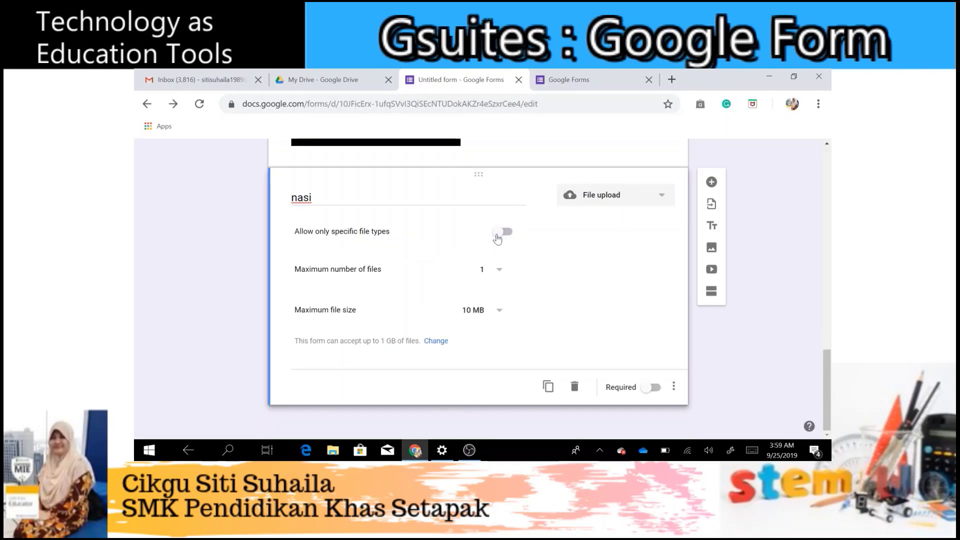
left_click(496, 278)
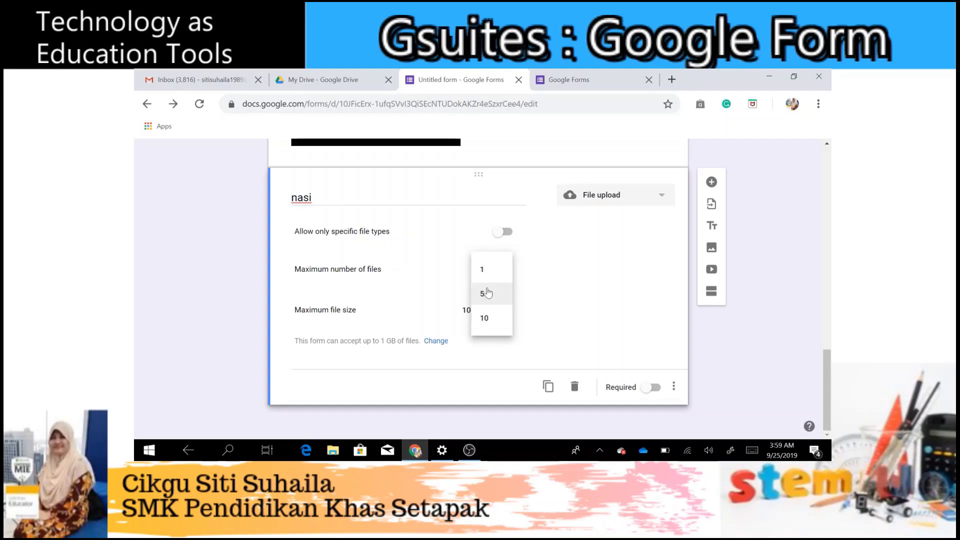
left_click(589, 289)
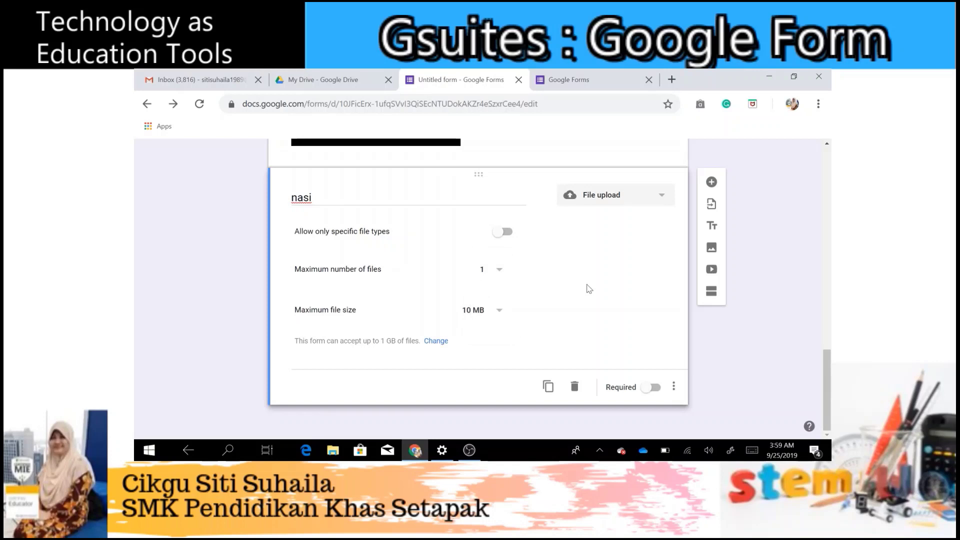
left_click(498, 312)
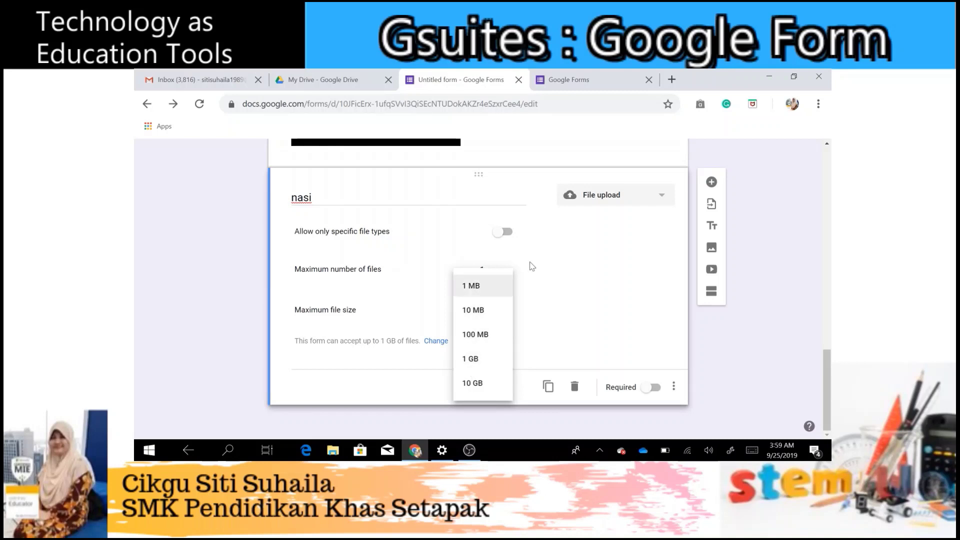
left_click(550, 275)
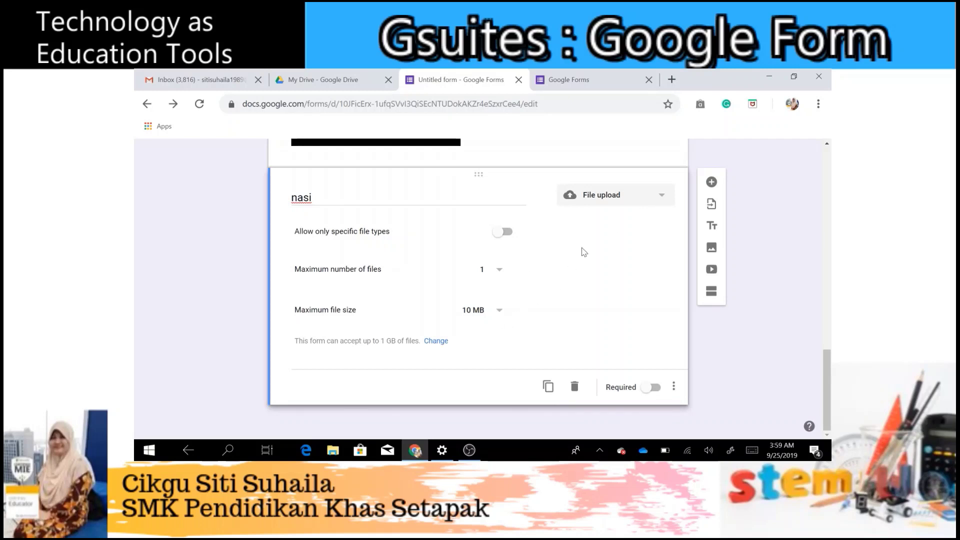
left_click(646, 202)
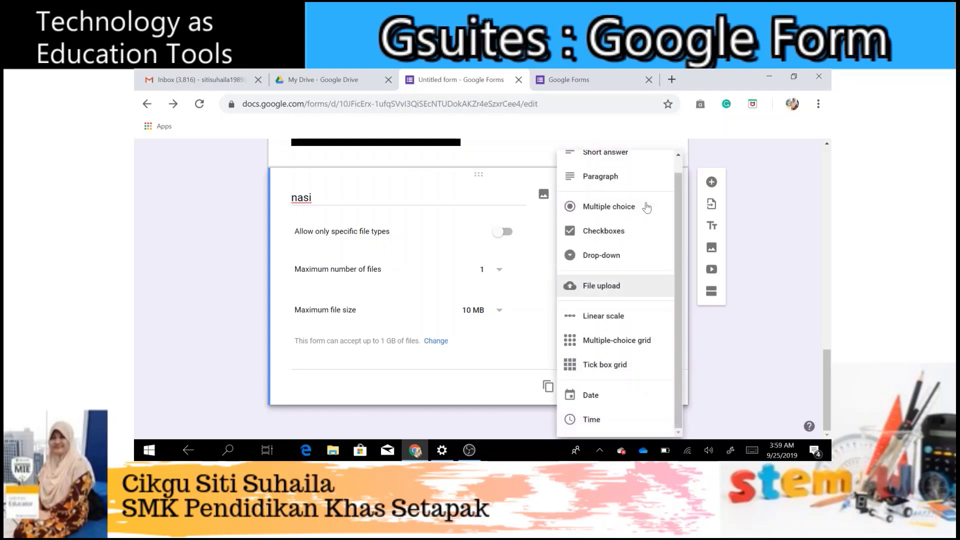
left_click(596, 286)
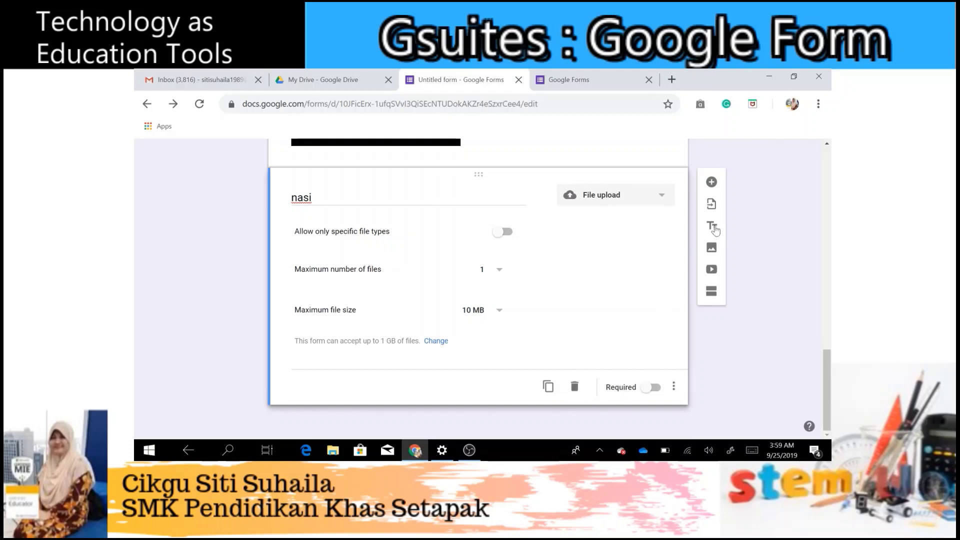
Add another question after "nasi" and set its type to Linear scale.
left_click(711, 182)
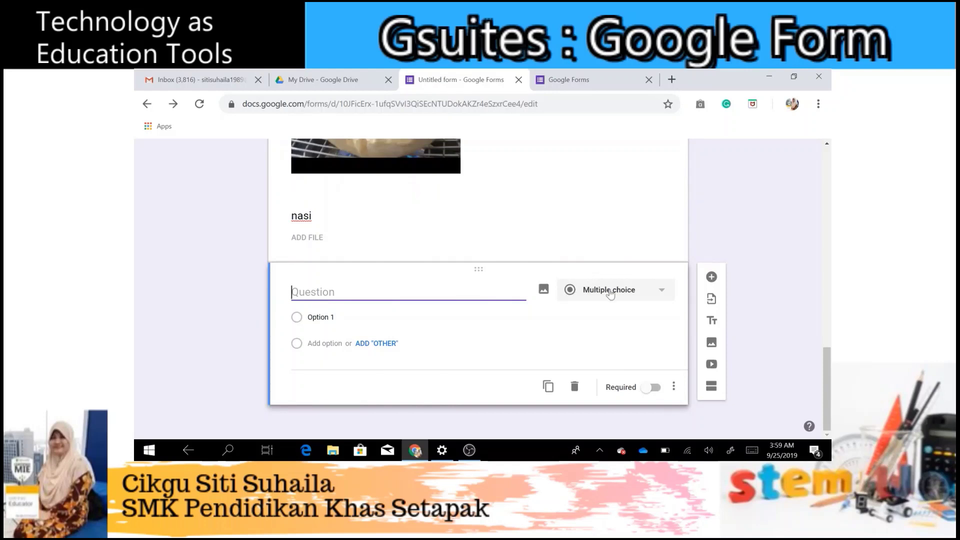
left_click(641, 293)
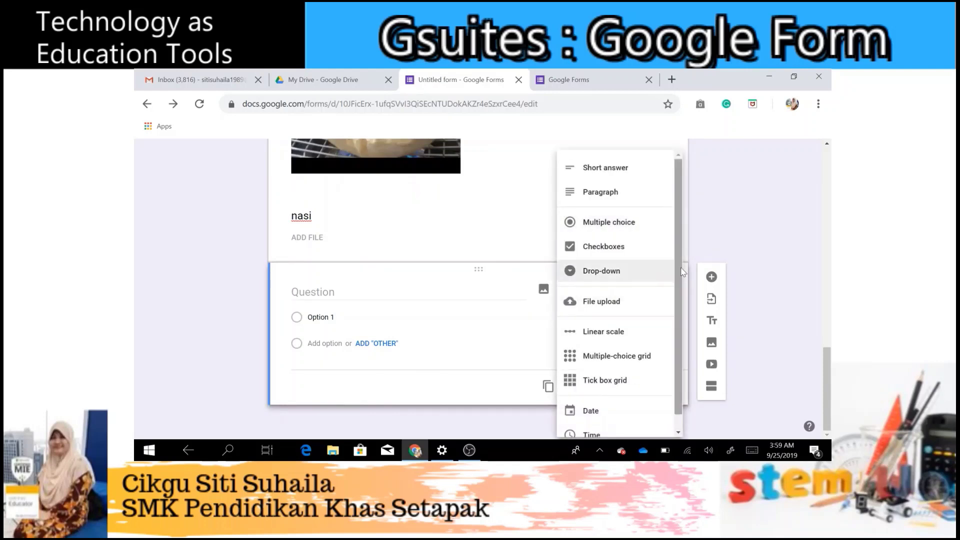
scroll(679, 272, "down", 1)
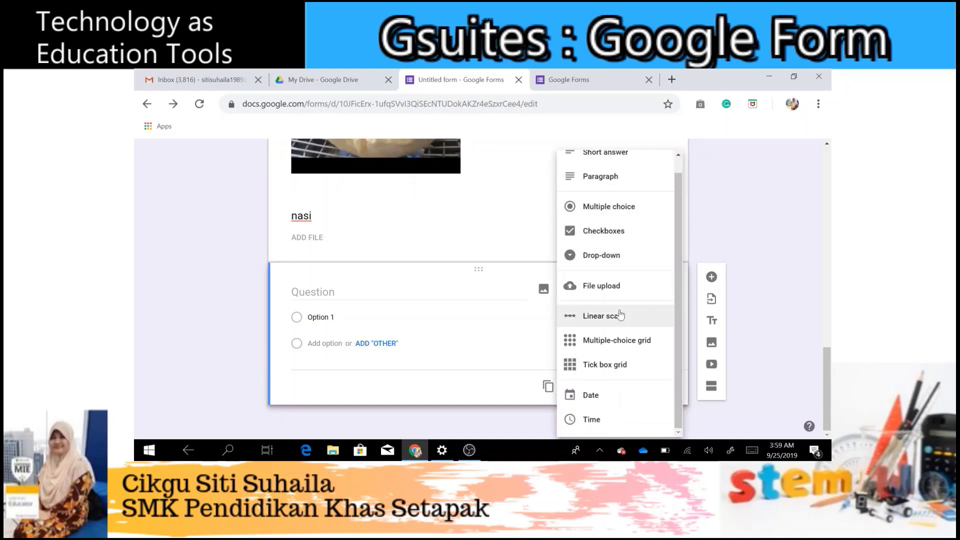
left_click(621, 315)
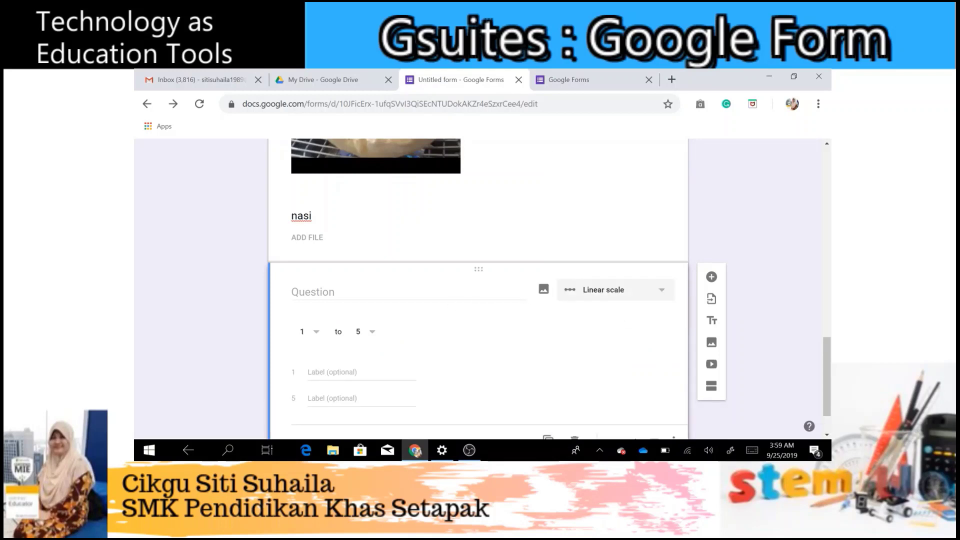
Title the linear scale question "pendapat tentang perkhidmatan".
left_click(320, 292)
type("berpuas")
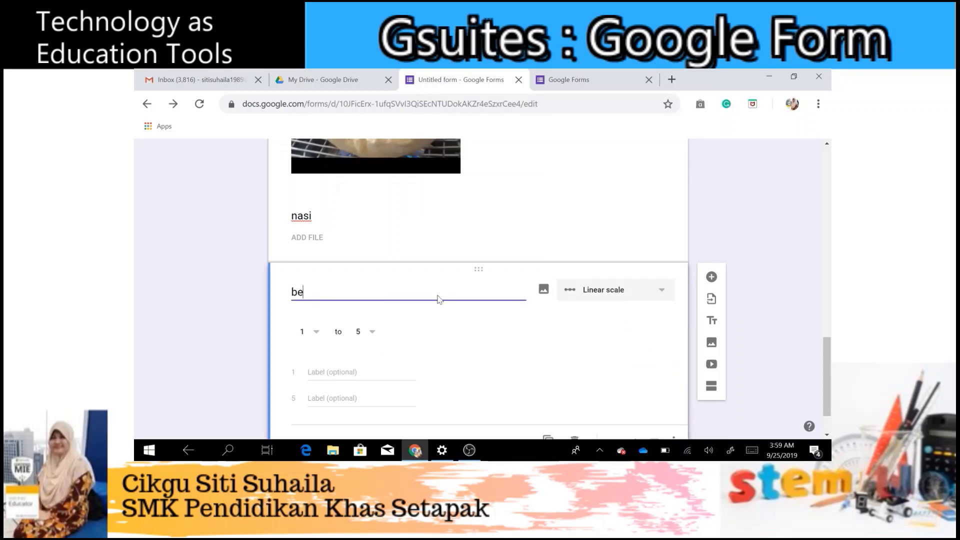
key("BackSpace")
key("BackSpace")
key("BackSpace")
key("BackSpace")
key("BackSpace")
key("BackSpace")
key("BackSpace")
type("pendapat tentang d")
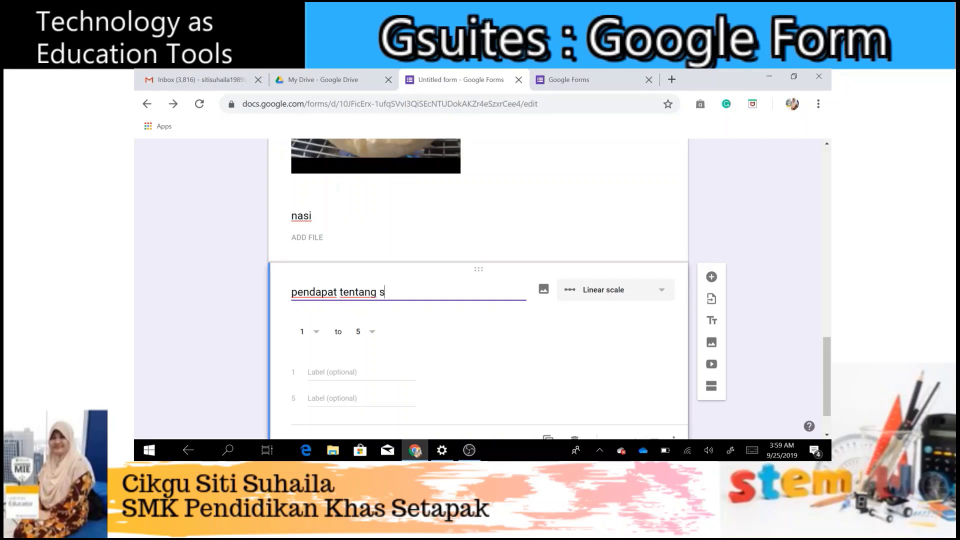
key("BackSpace")
type("perkhidmatan")
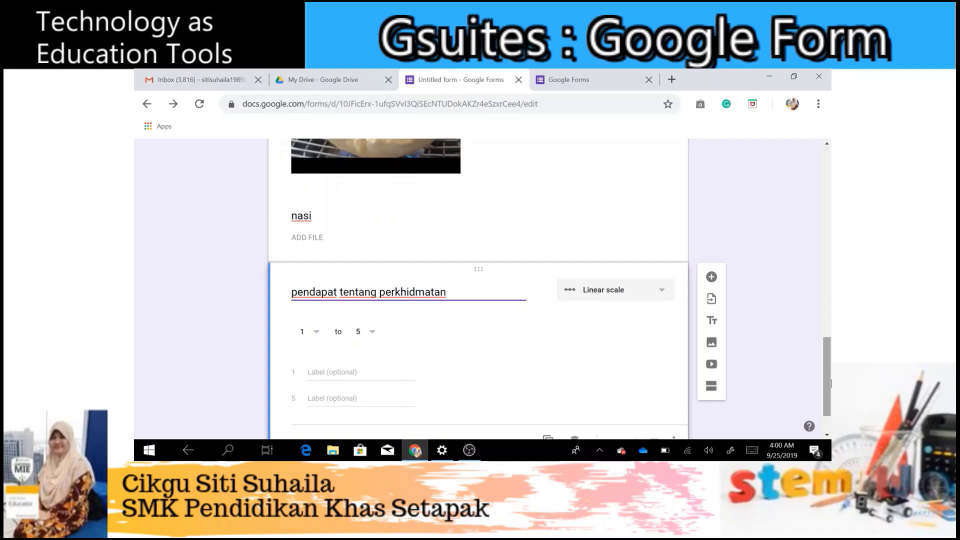
Label the linear scale's value 1 "Sangat tidak setuju" and value 5 "setuju".
scroll(828, 400, "down", 1)
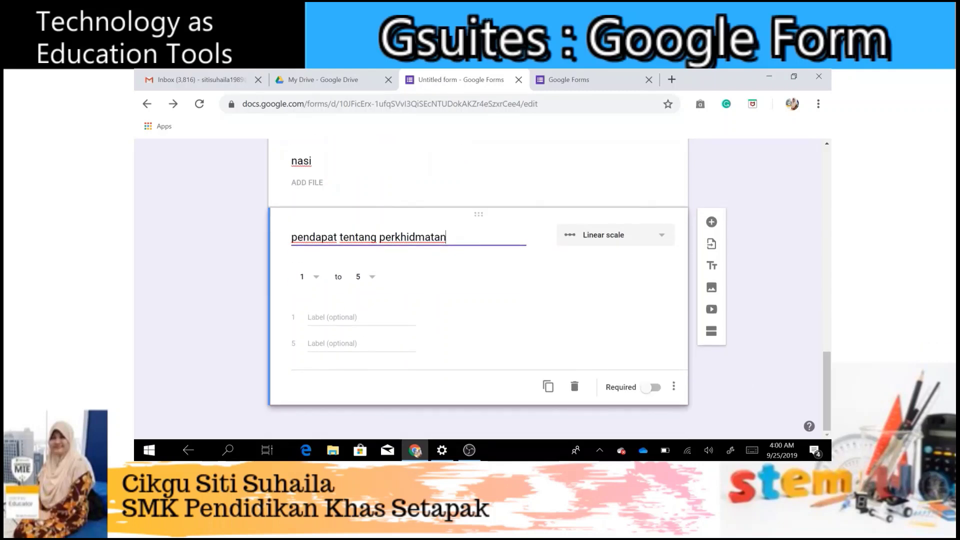
left_click(340, 318)
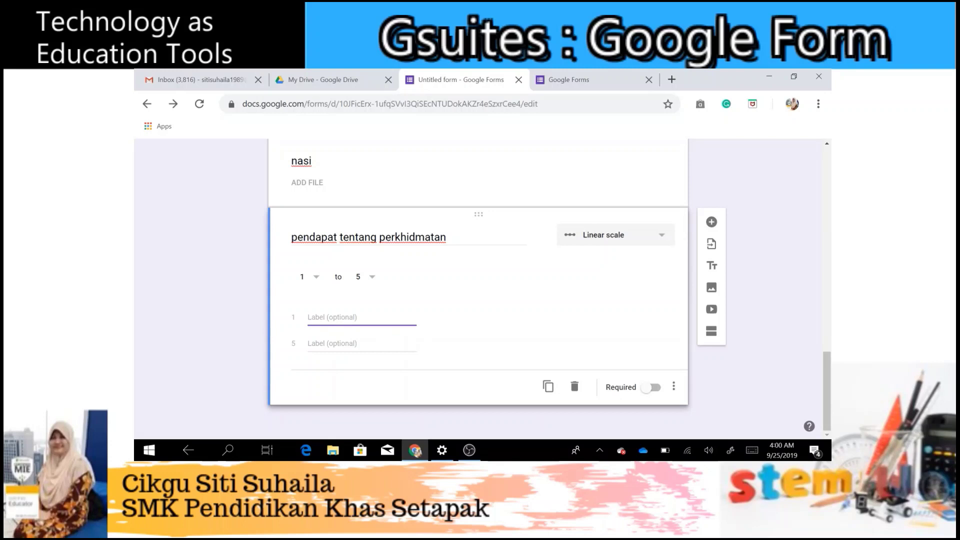
type("Sangat tidak setuju")
left_click(350, 344)
type("setuju")
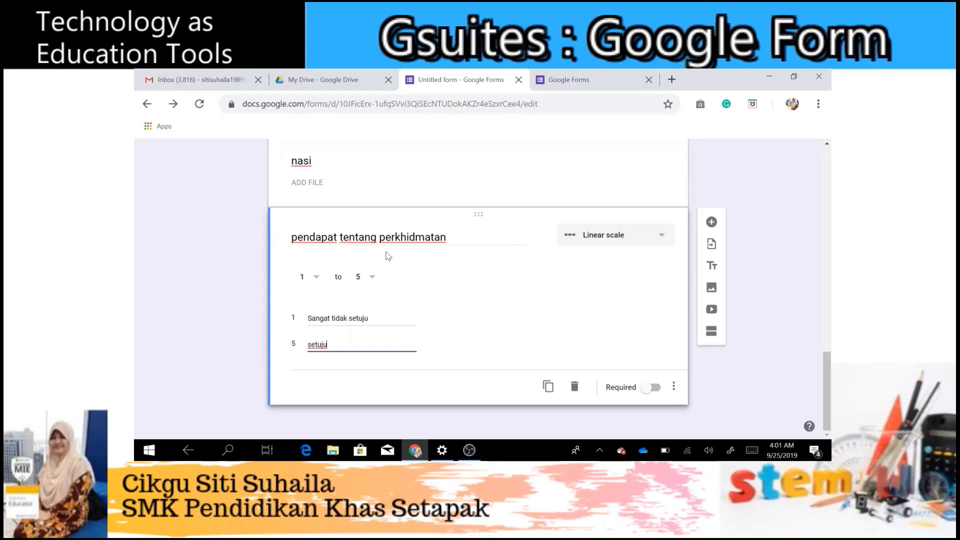
Replace the linear scale question's title with "kefahaman tentang topik statistik".
triple_click(356, 239)
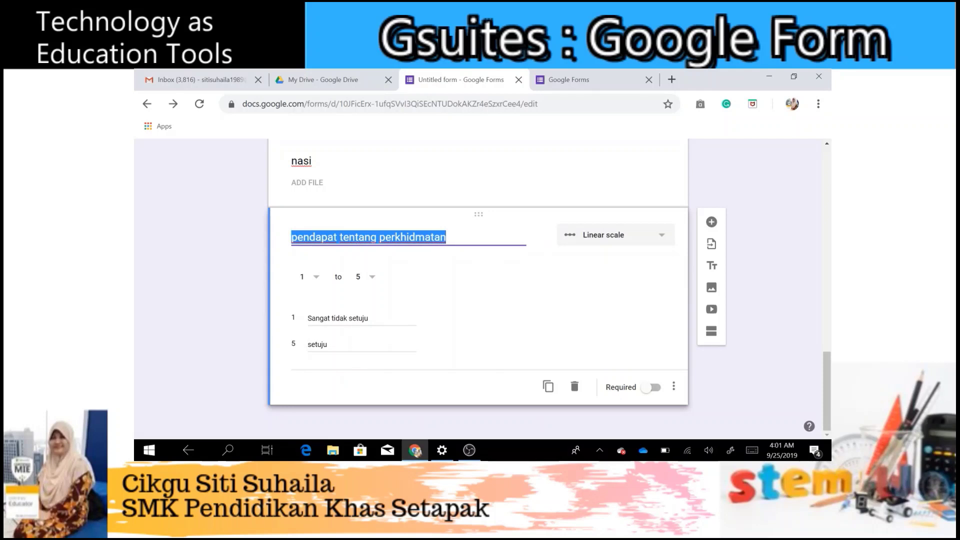
type("apa")
key("BackSpace")
key("BackSpace")
key("BackSpace")
type("k")
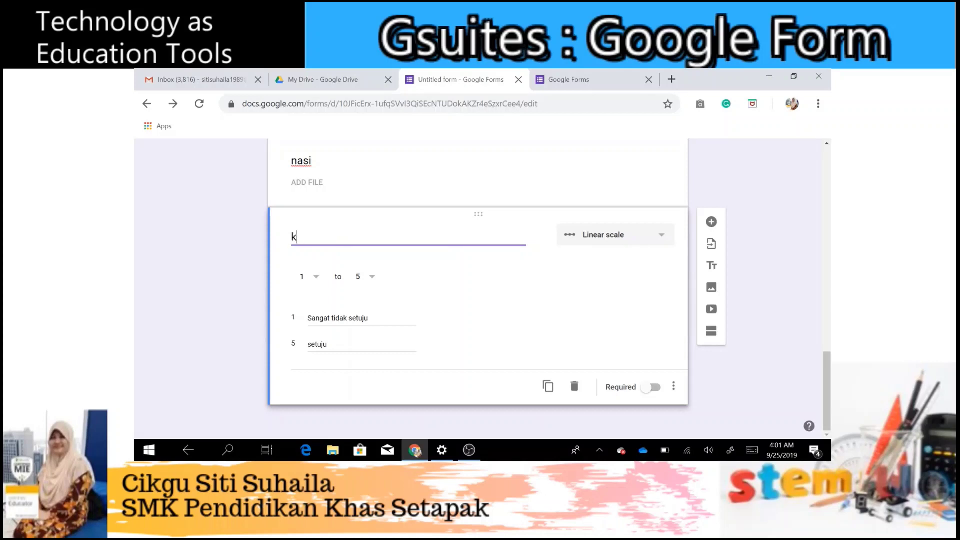
type("efahaman tentang ")
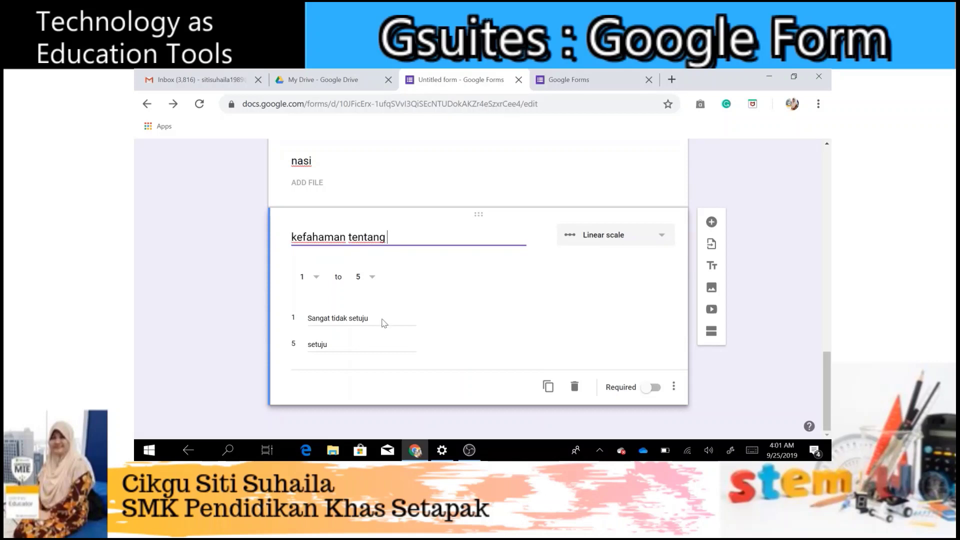
type("topik statistik")
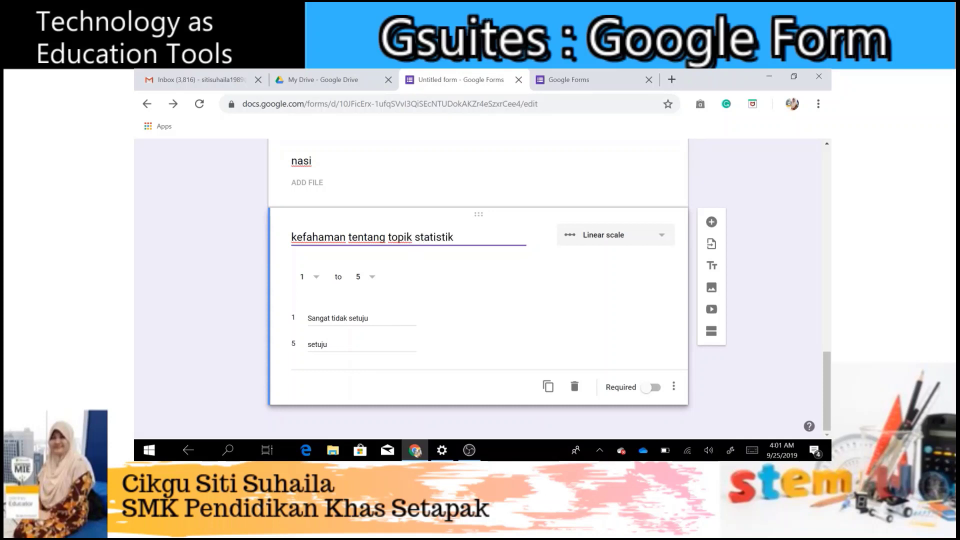
Relabel the linear scale's value 1 as "sangat tak faham" and value 5 as "faham sangat-sangat".
triple_click(338, 318)
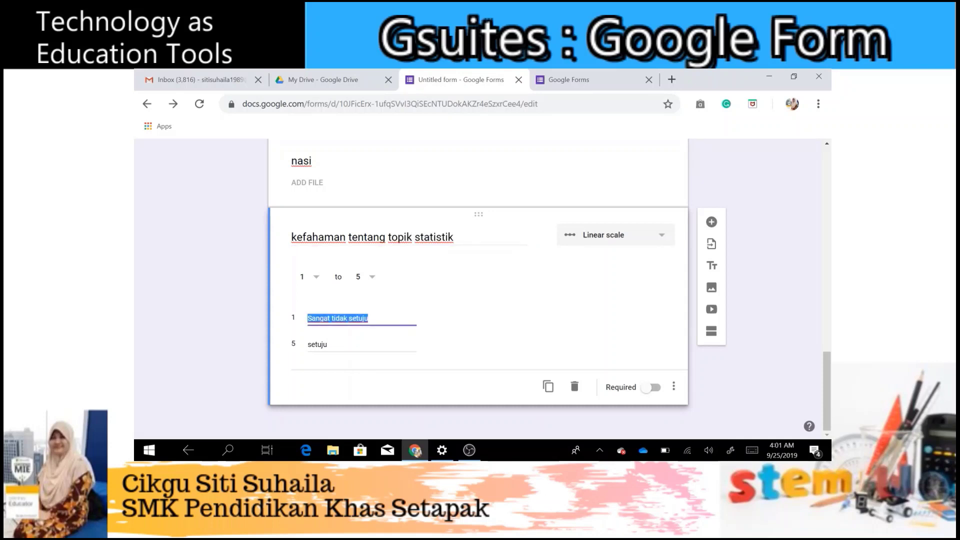
type("sangat ta")
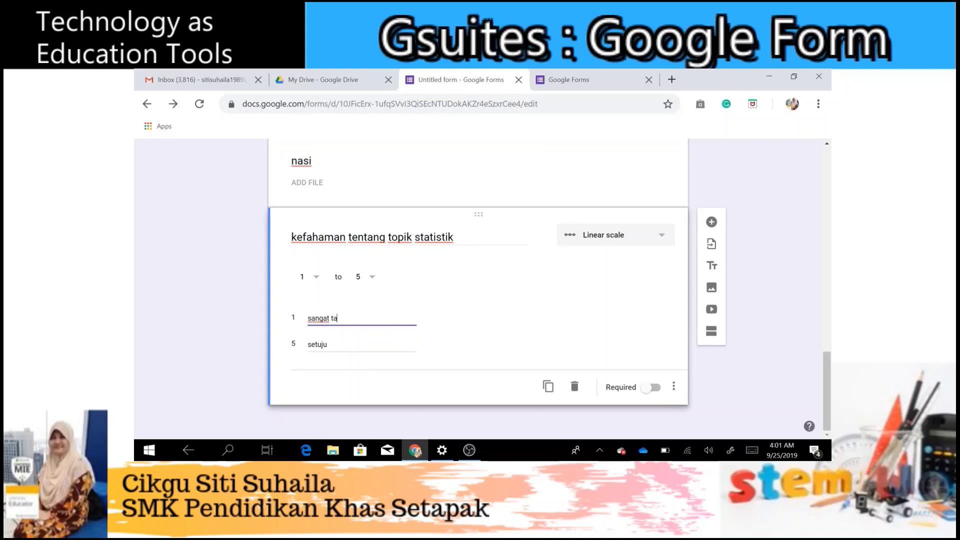
type("k faham")
key("Tab")
type("faha")
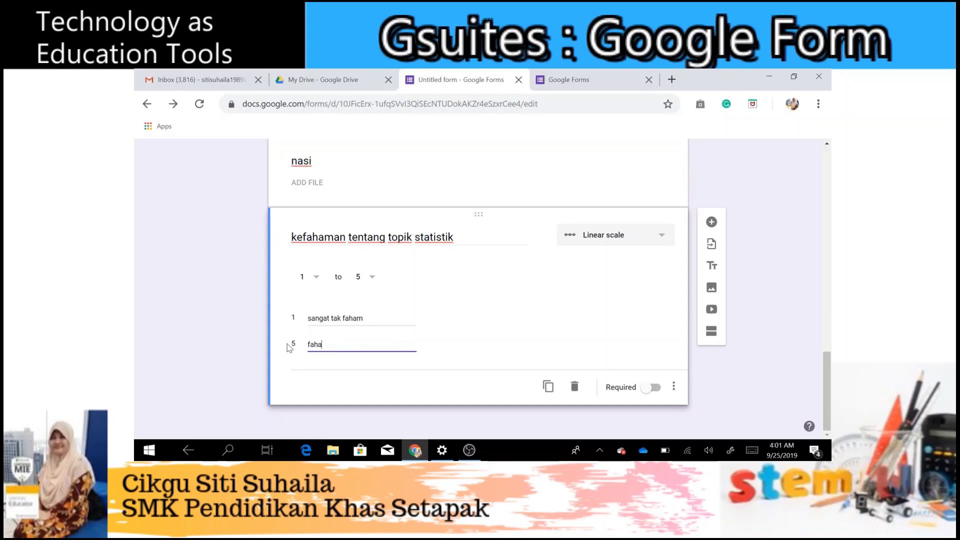
type("m sangat-sangat")
Add a question after the statistics linear scale and set its type to Multiple-choice grid.
left_click(711, 222)
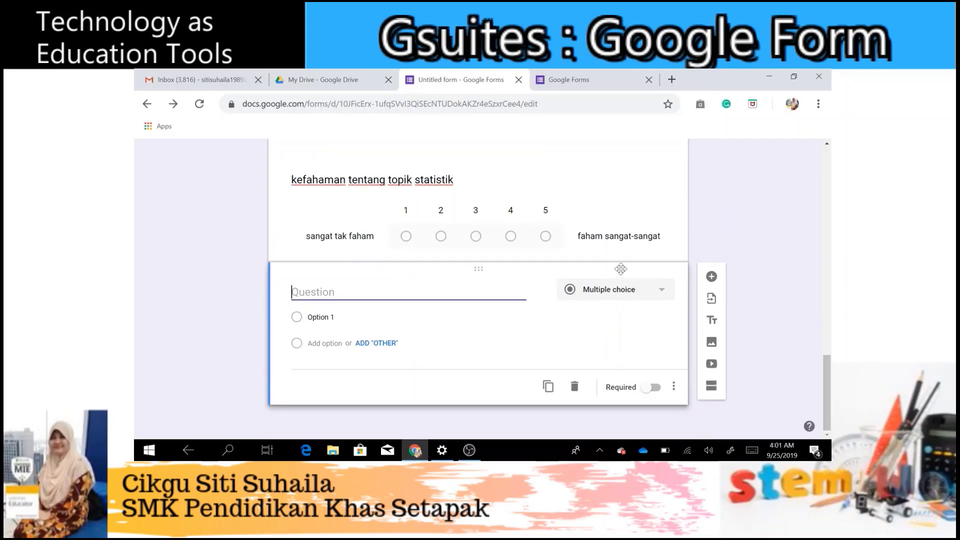
left_click(635, 291)
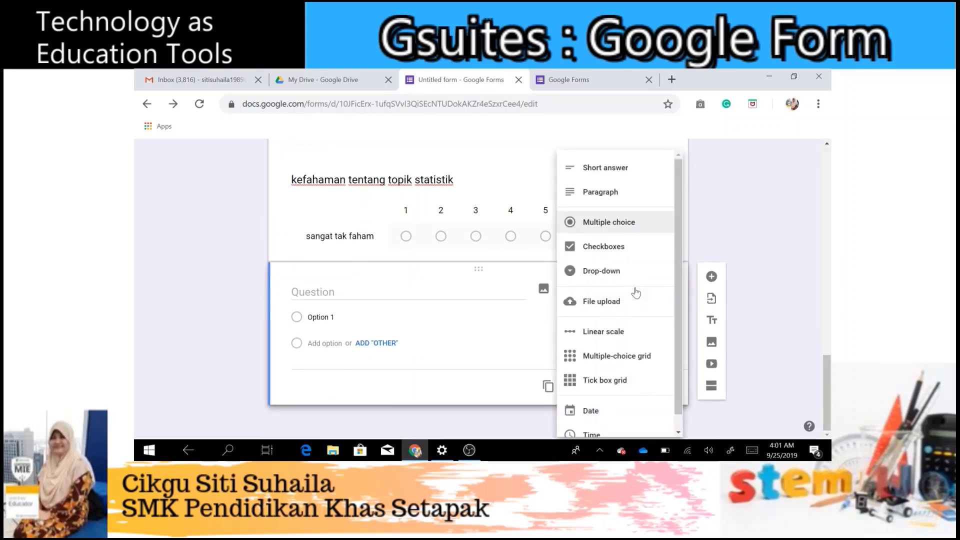
scroll(627, 280, "down", 1)
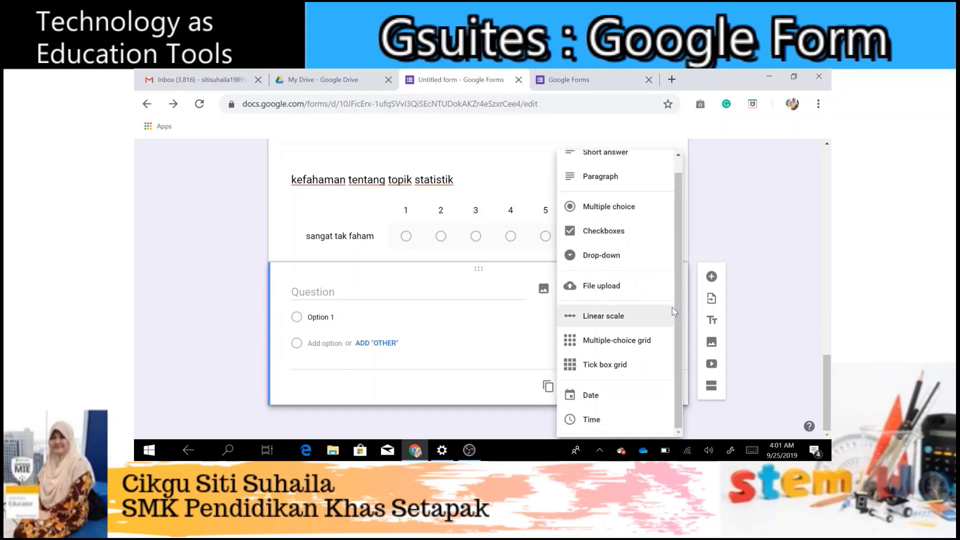
left_click(617, 340)
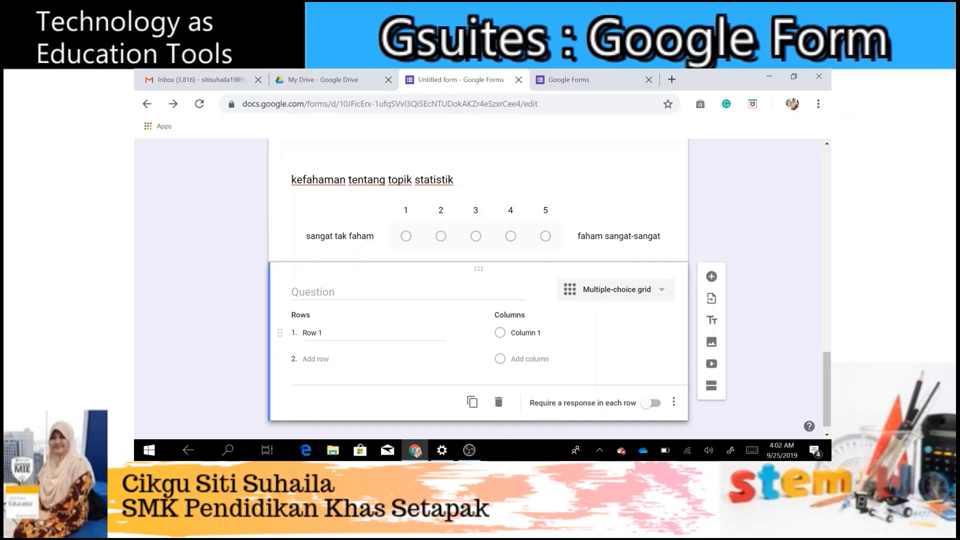
Add a second column to the multiple-choice grid.
left_click(510, 333)
left_click(380, 333)
left_click(422, 332)
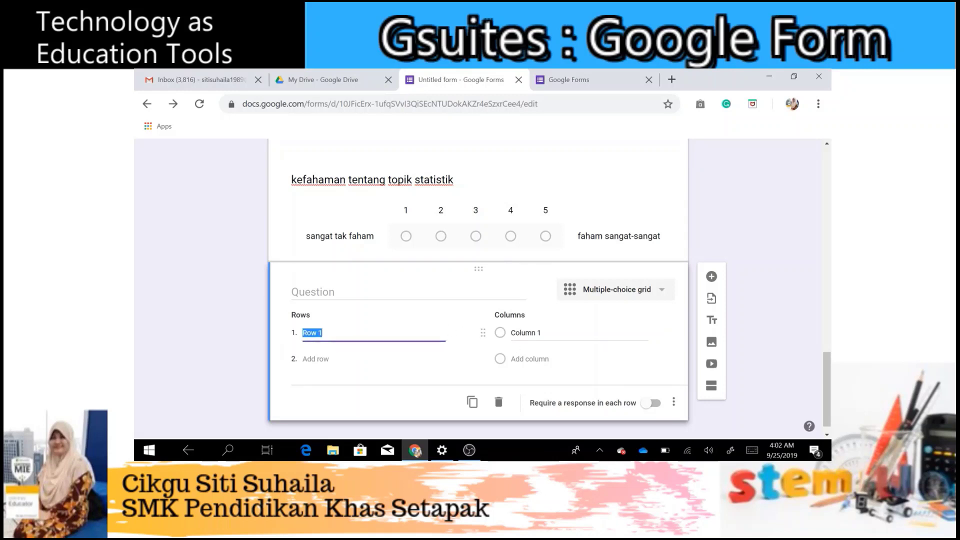
left_click(515, 340)
left_click(529, 358)
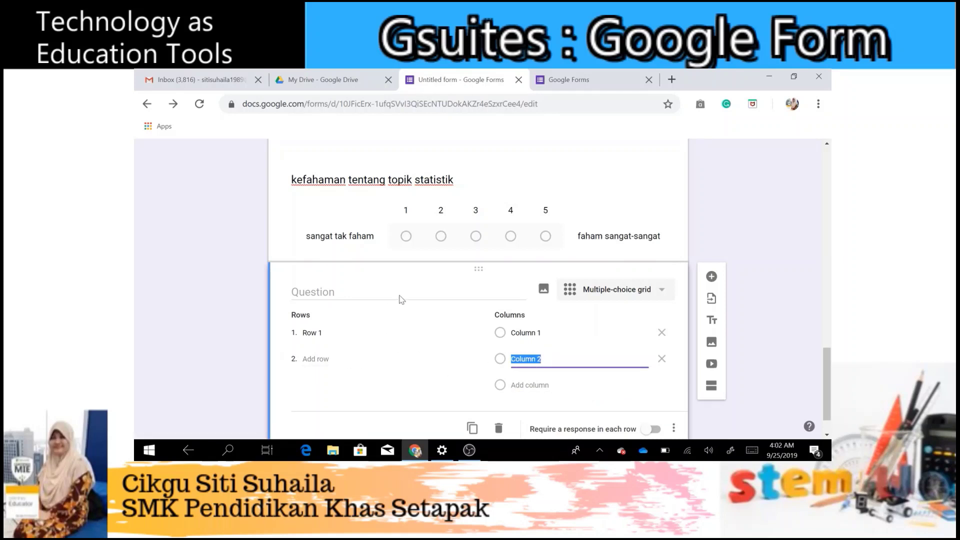
Title the multiple-choice grid question "Statistik".
left_click(418, 288)
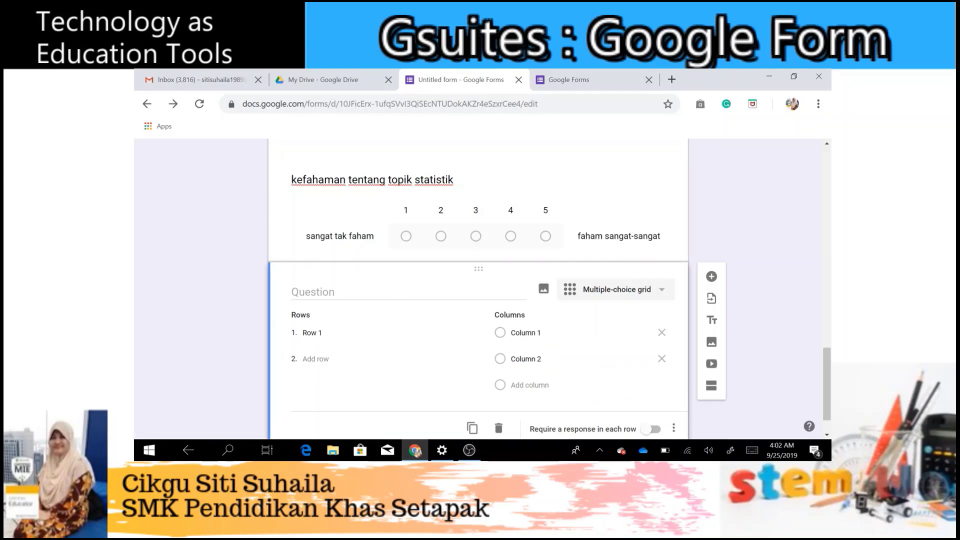
left_click(418, 289)
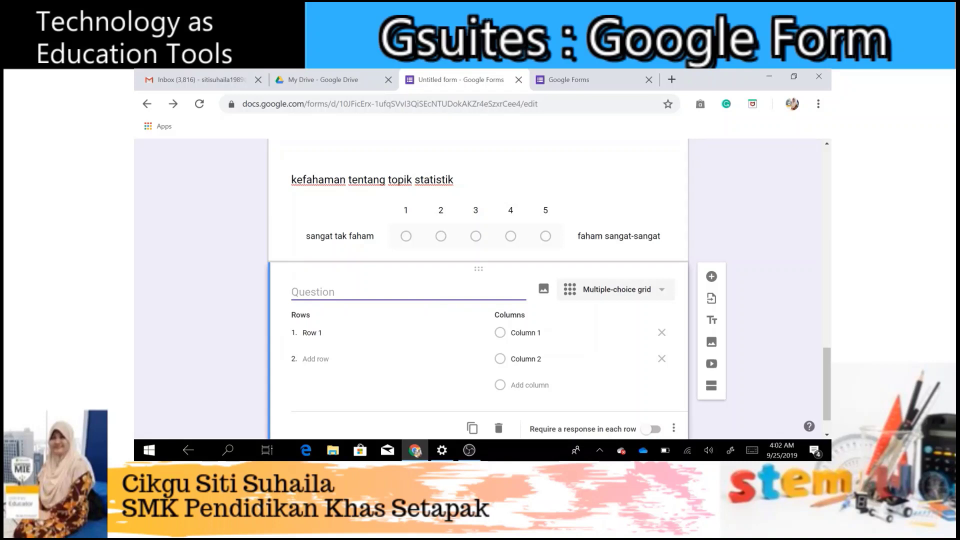
type("Statistik")
Name the grid's first row "histogram" and its first column "paksi x".
scroll(828, 373, "down", 1)
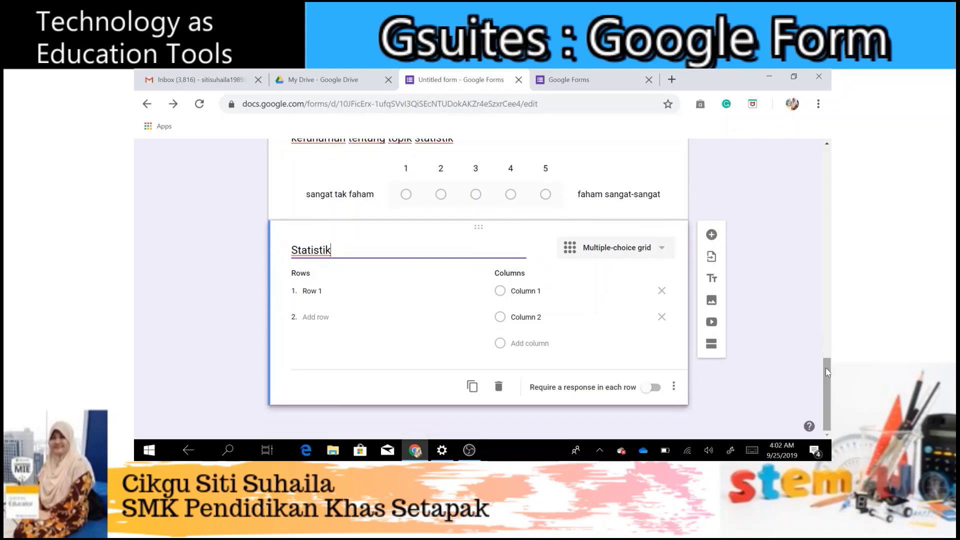
left_click(312, 291)
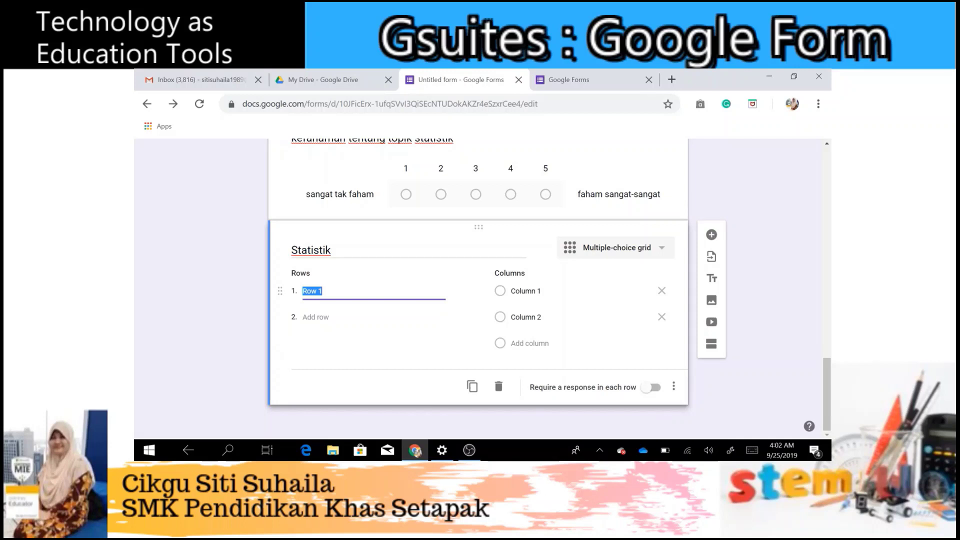
type("histogram")
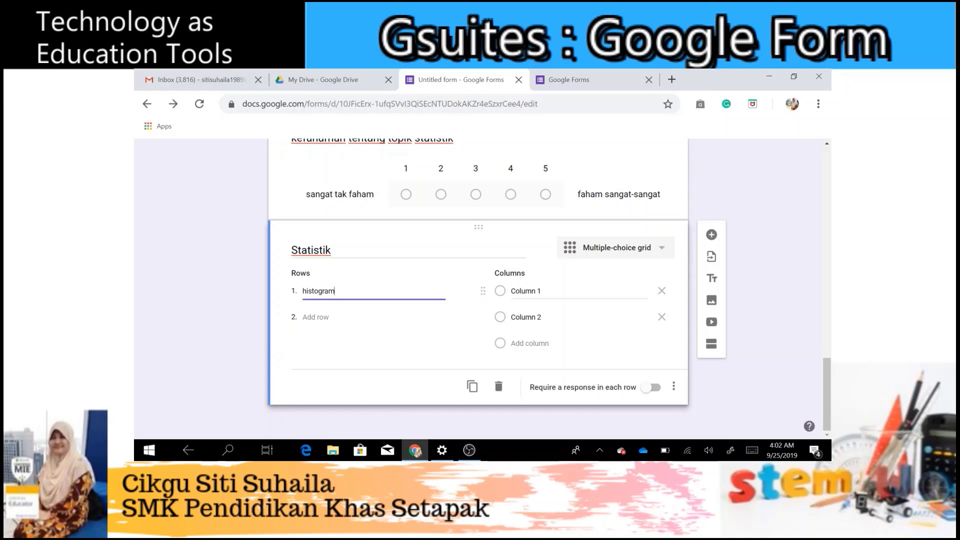
left_click(482, 291)
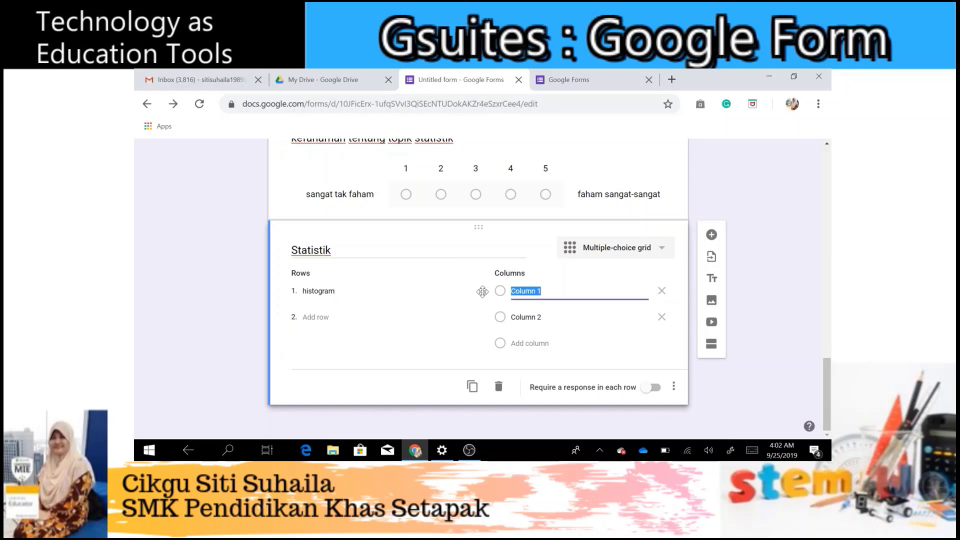
type("paksi")
double_click(520, 290)
key("End")
type("x")
left_click(451, 313)
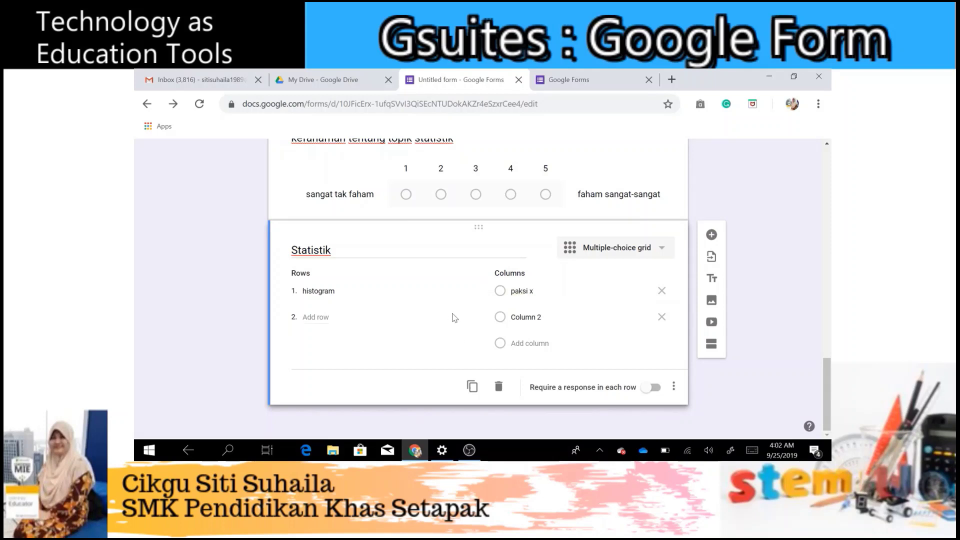
Add a second row named "poligon kekerapan" and rename the second column "ogif".
left_click(315, 317)
type("po")
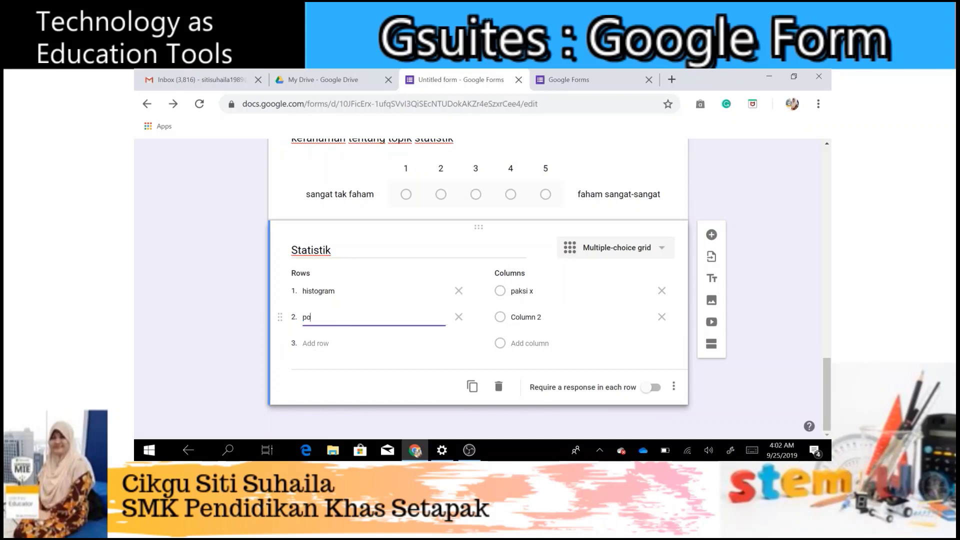
type("ligon kekerapan")
left_click(550, 317)
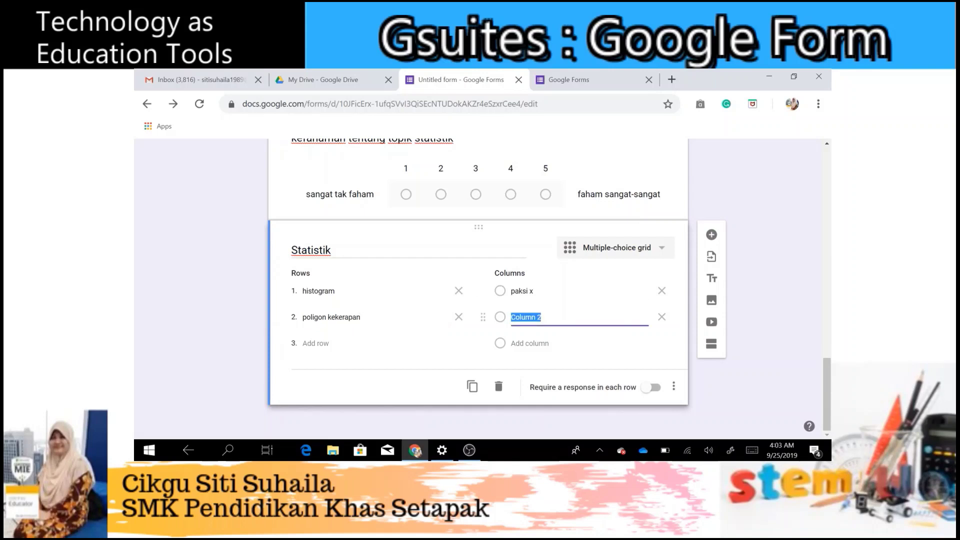
type("p")
key("BackSpace")
type("ogif")
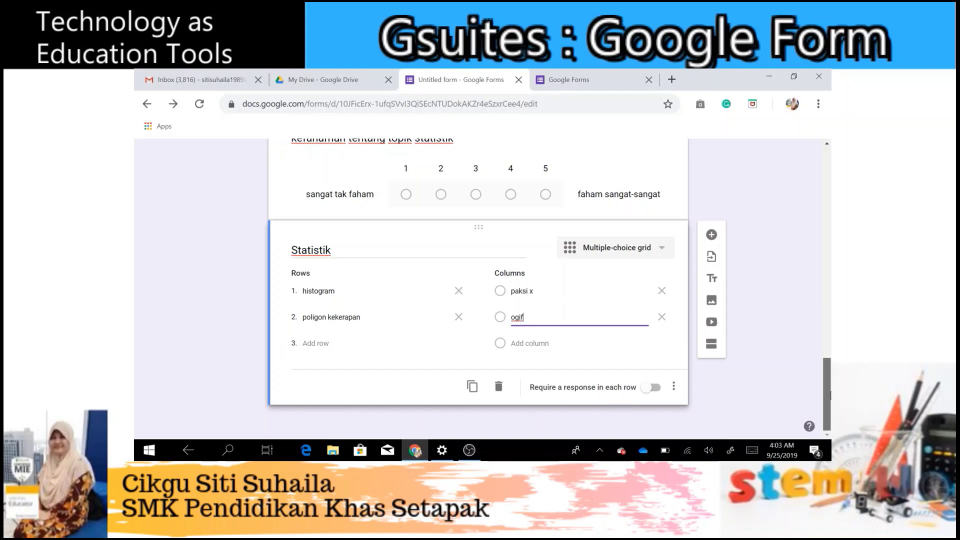
Add a third row named "jadual" and a third column named "mod" to the "Statistik" grid.
left_click(316, 343)
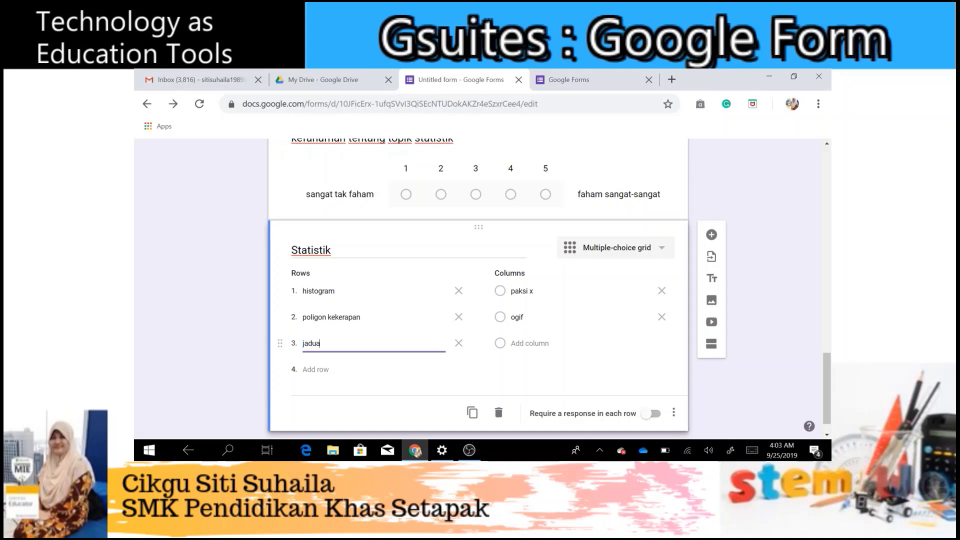
left_click(522, 343)
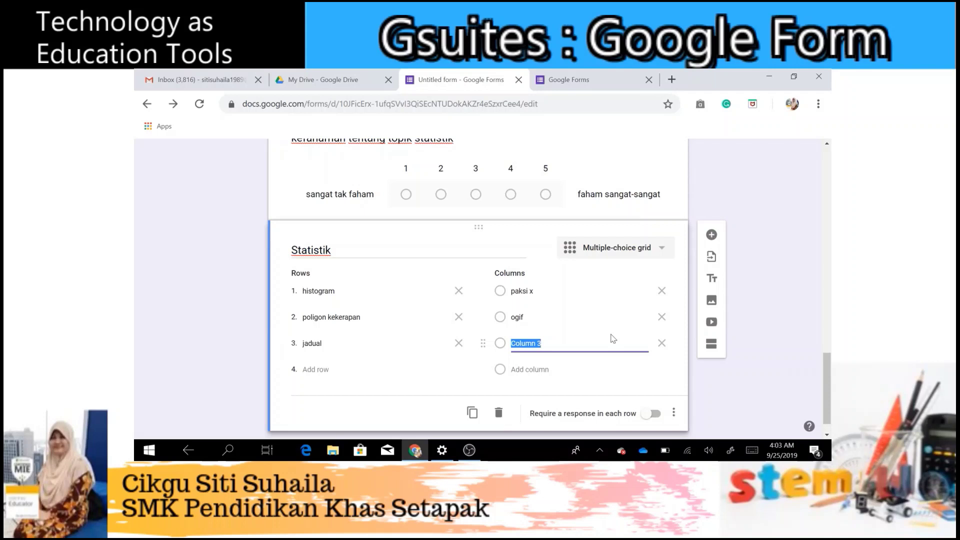
type("mod")
scroll(828, 390, "down", 1)
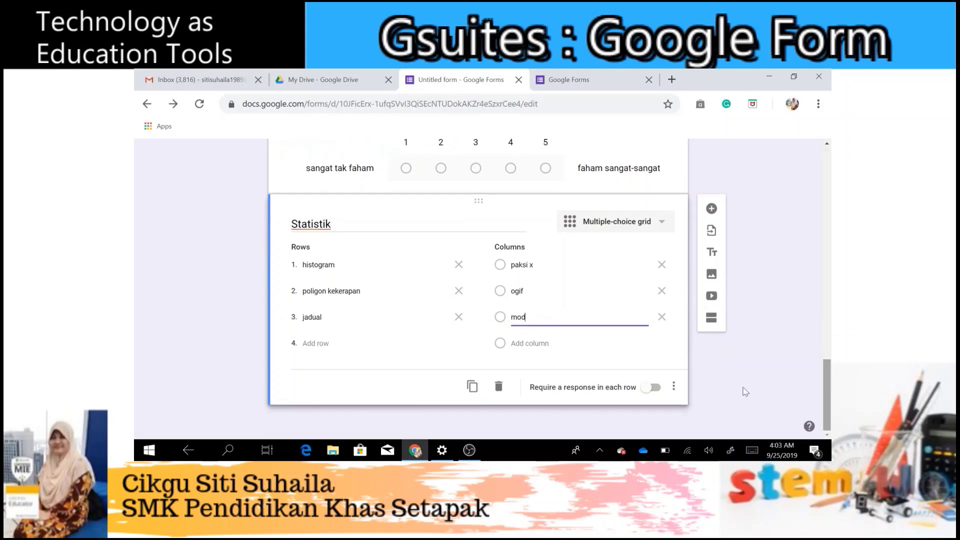
Try requiring a response in each row of the "Statistik" grid and view its additional options.
left_click(656, 395)
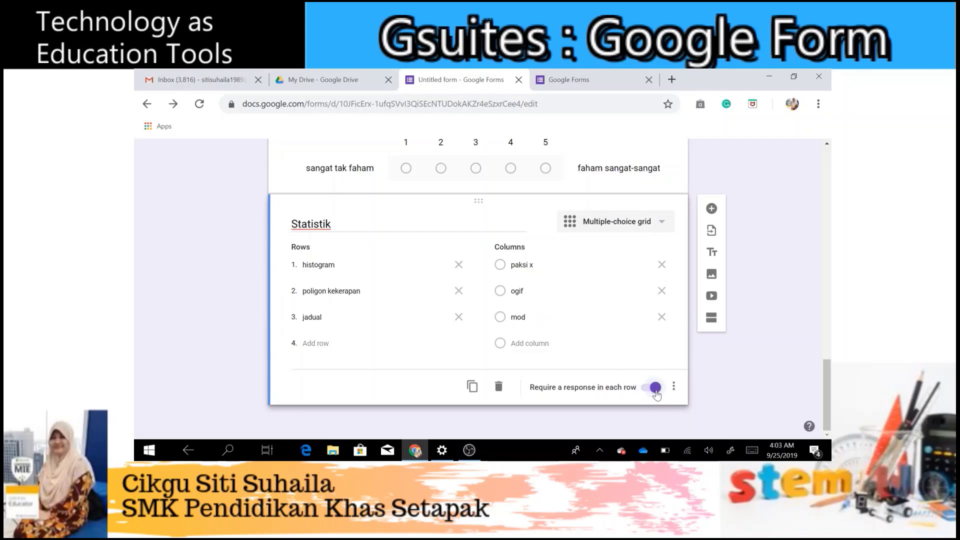
left_click(657, 394)
left_click(674, 387)
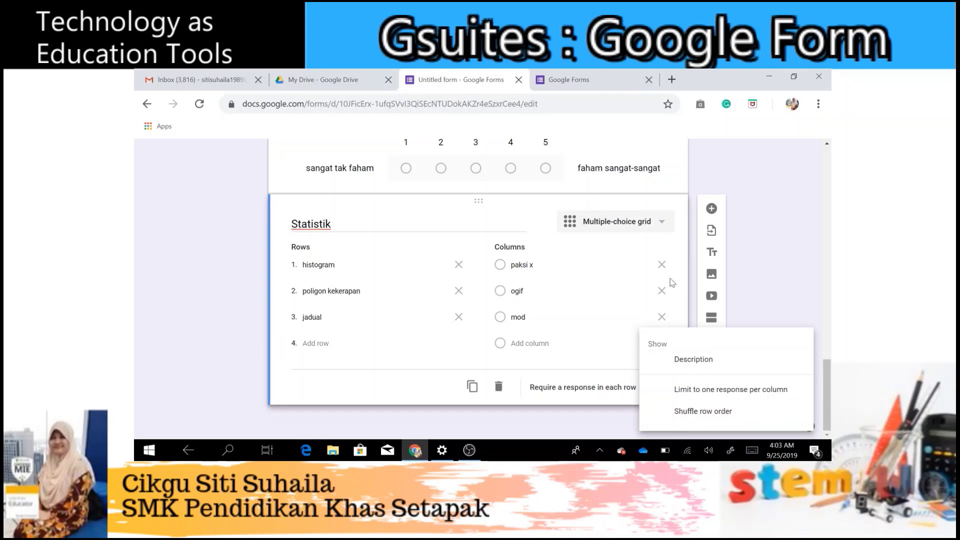
left_click(739, 278)
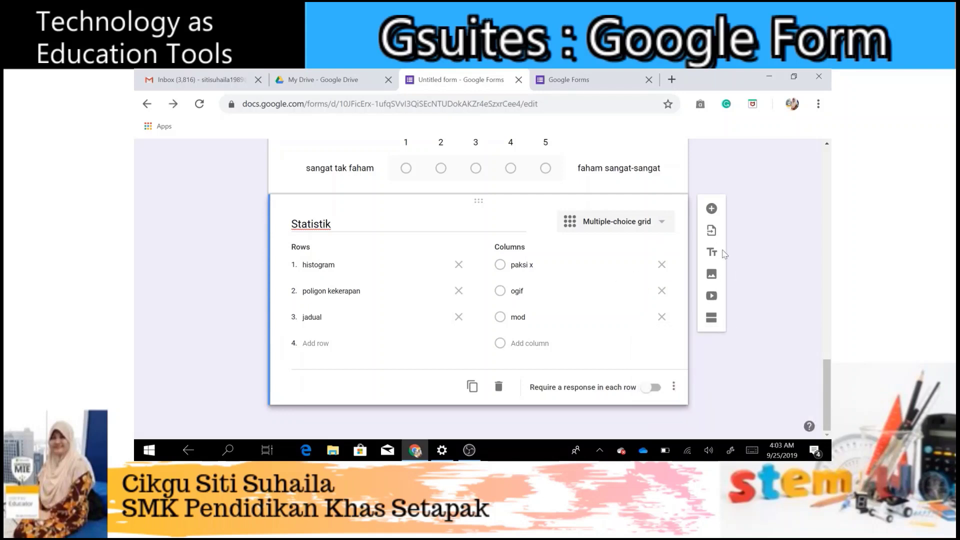
Add a Tick box grid question titled "Graf fungsi" after the "Statistik" grid.
left_click(711, 214)
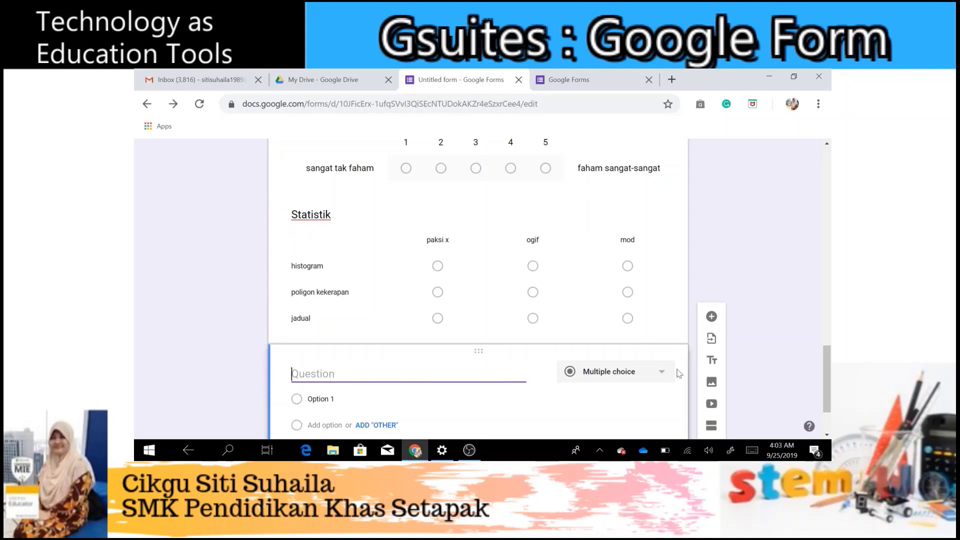
left_click_drag(826, 354, 826, 372)
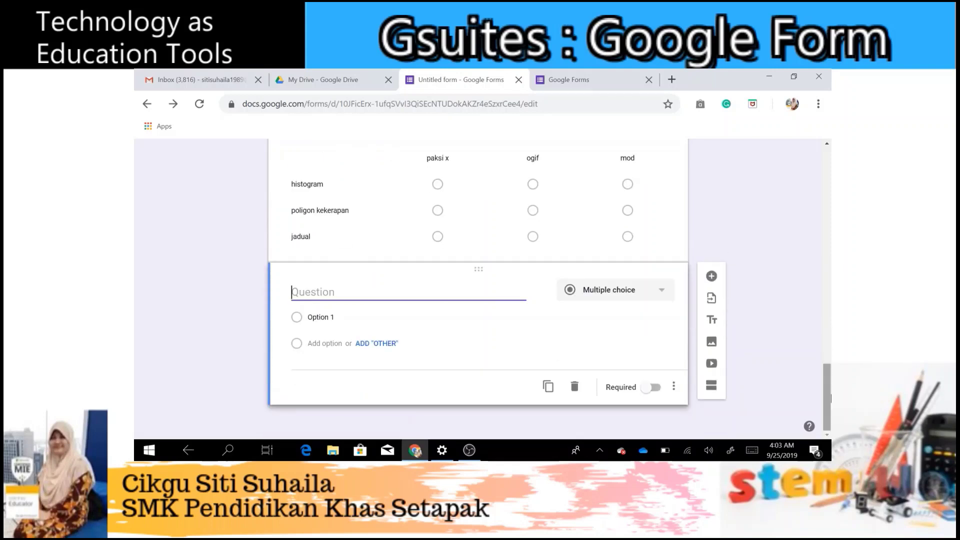
left_click(645, 295)
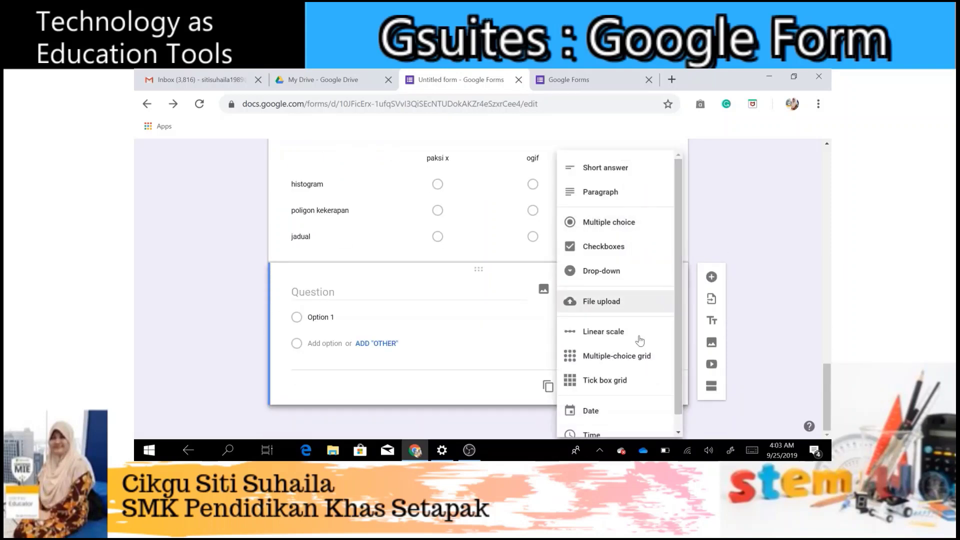
left_click(603, 381)
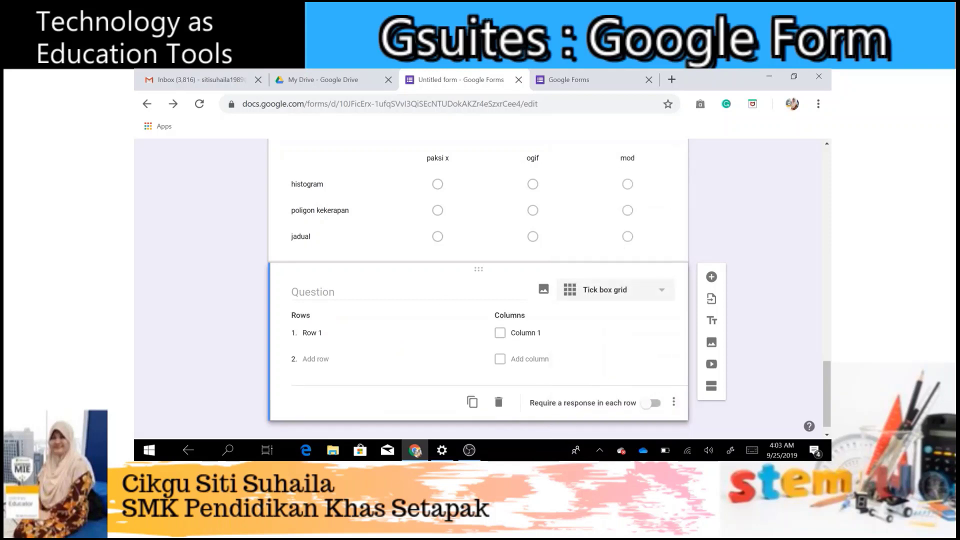
left_click(310, 292)
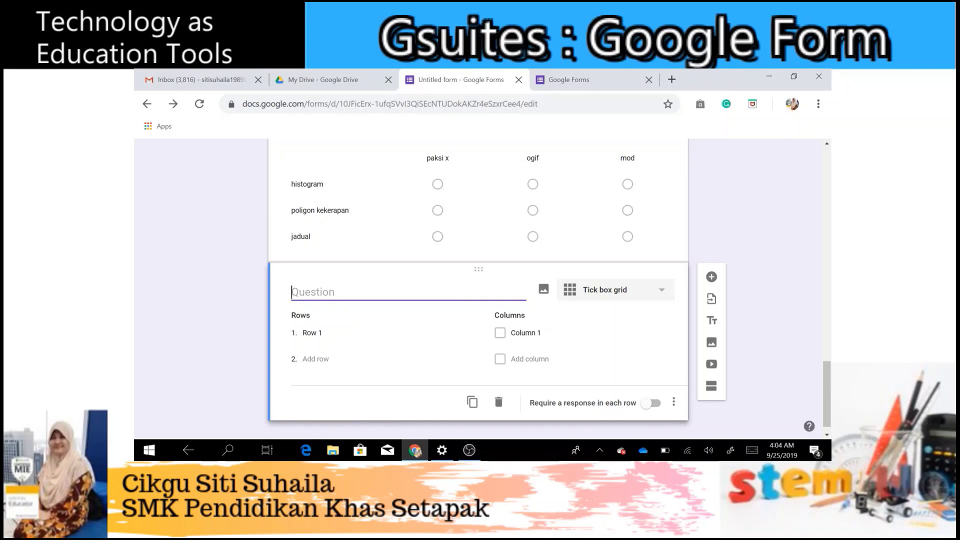
type("Graf fungsi")
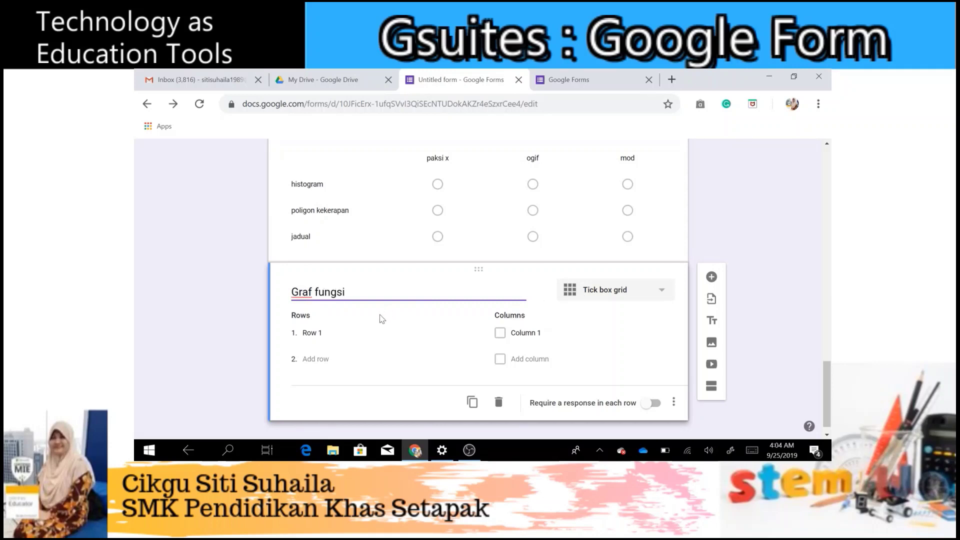
Name the tick box grid's three rows "linear", "kuadratik" and "kubik".
left_click(310, 333)
key("BackSpace")
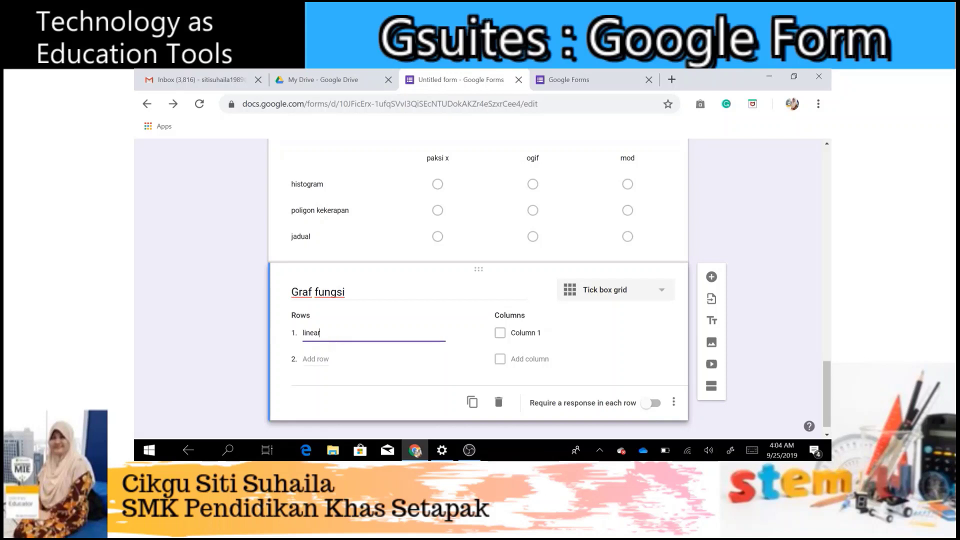
key("Return")
type("kuadratik")
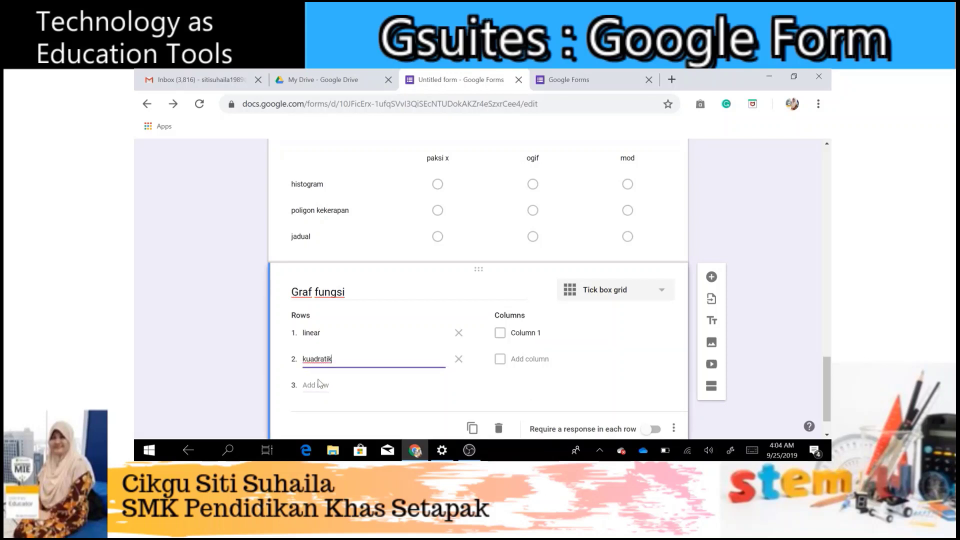
key("Return")
type("ku")
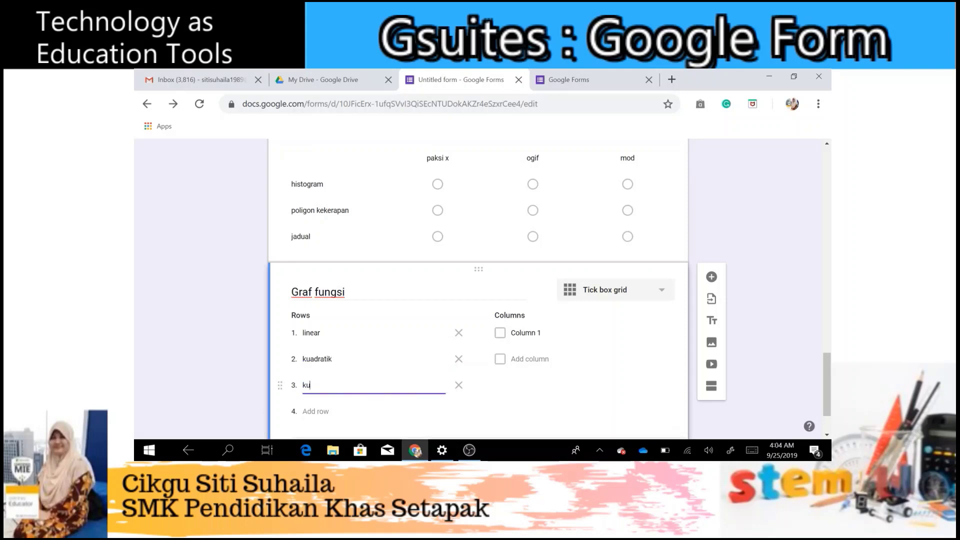
type("bik")
Name the "Graf fungsi" tick box grid's two columns "x" and "y".
left_click(519, 333)
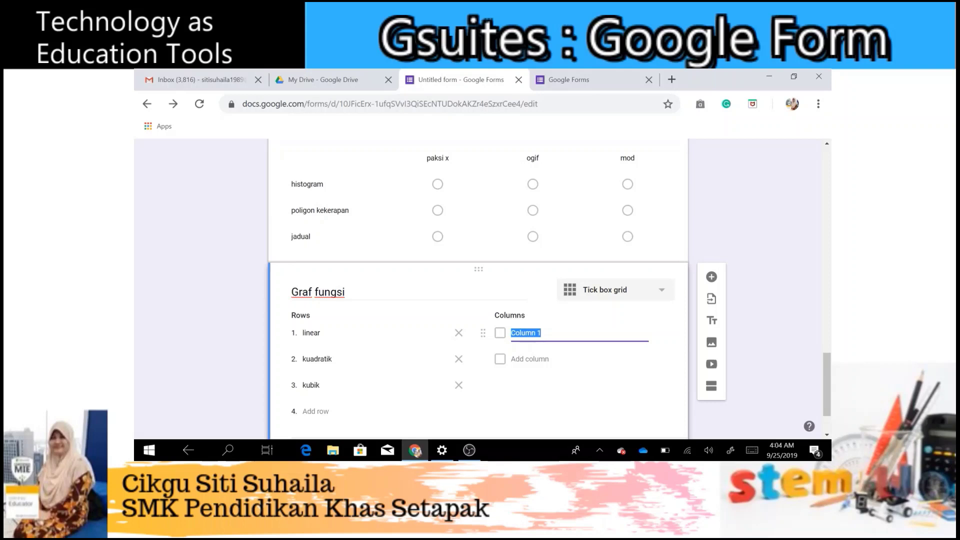
left_click(535, 333)
left_click_drag(541, 333, 519, 333)
type("x")
left_click(530, 359)
type("y")
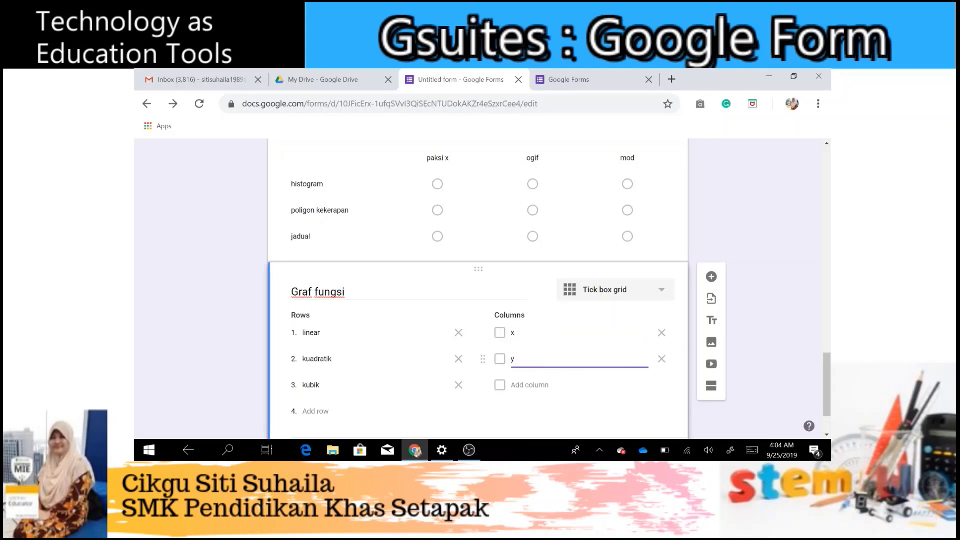
left_click(665, 409)
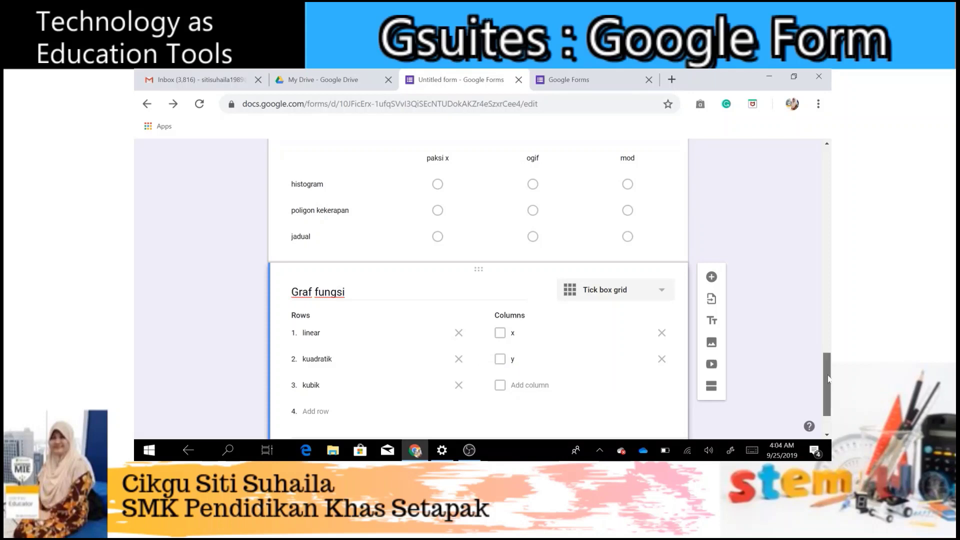
Add a Date question titled "bila anniversary" after the "Graf fungsi" grid.
scroll(828, 370, "down", 2)
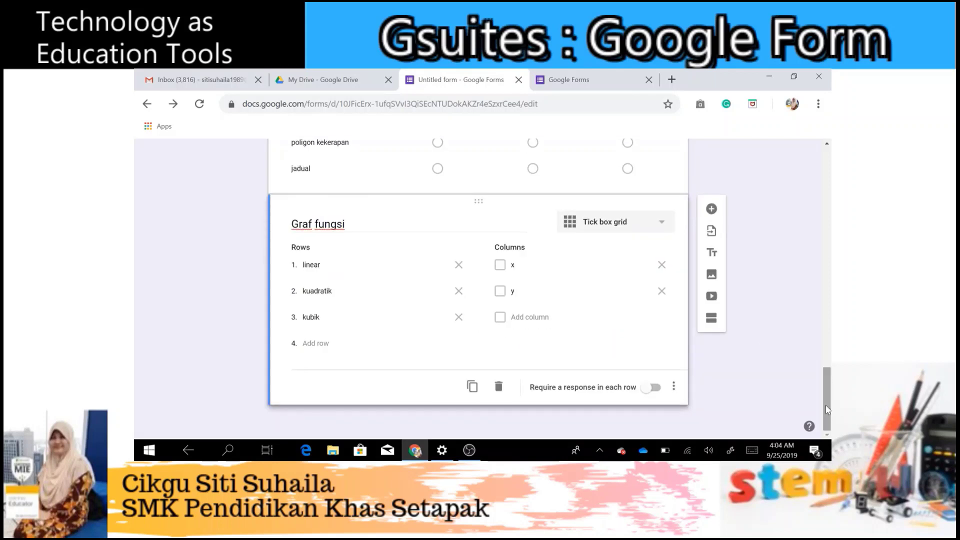
left_click(710, 211)
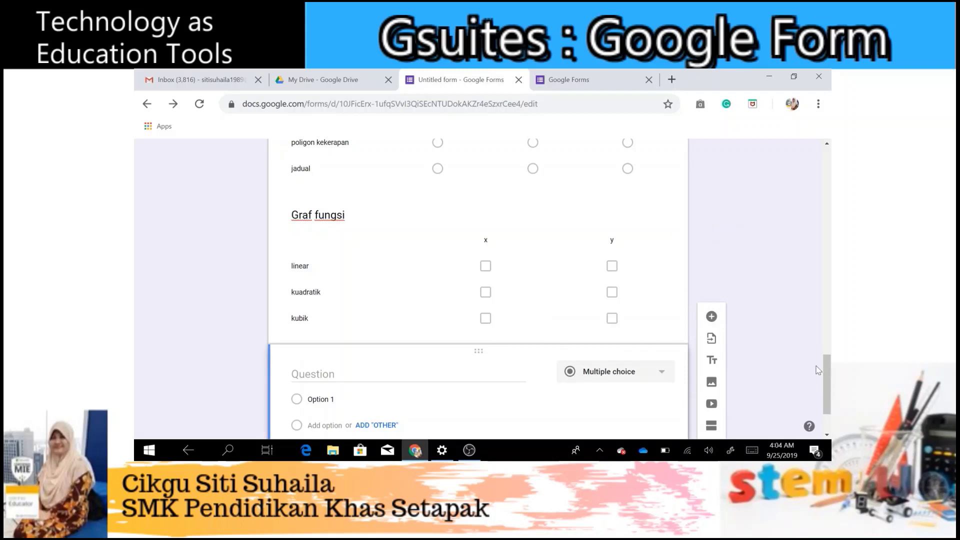
scroll(828, 379, "down", 2)
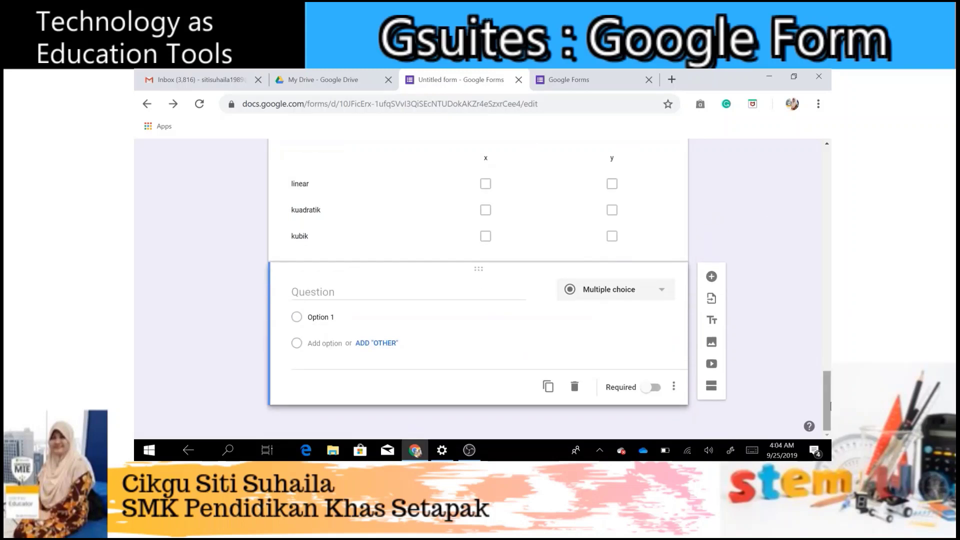
left_click(648, 293)
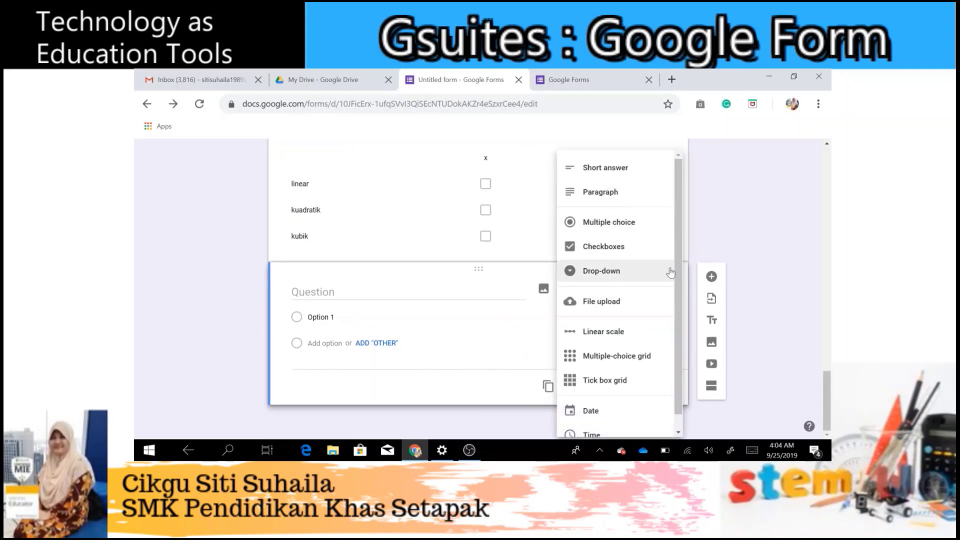
scroll(681, 272, "down", 1)
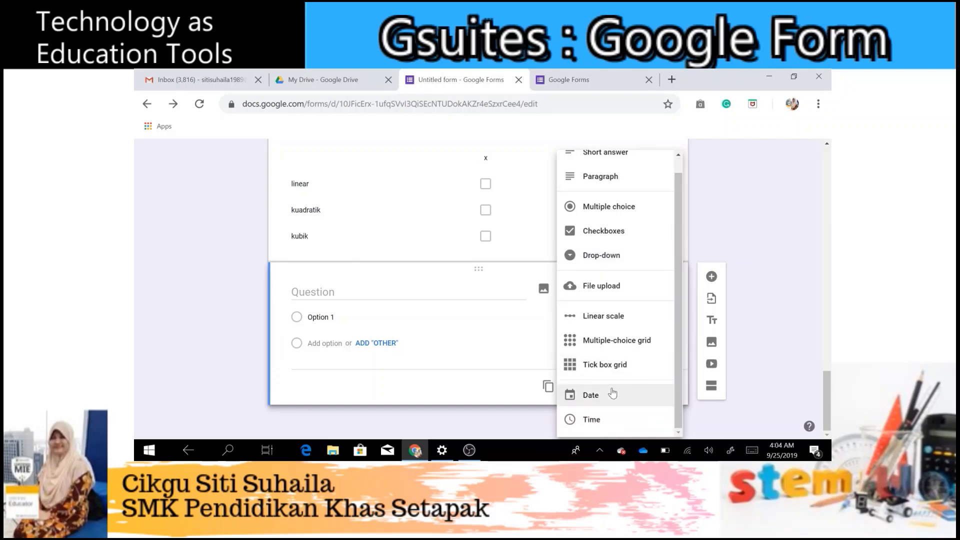
left_click(590, 395)
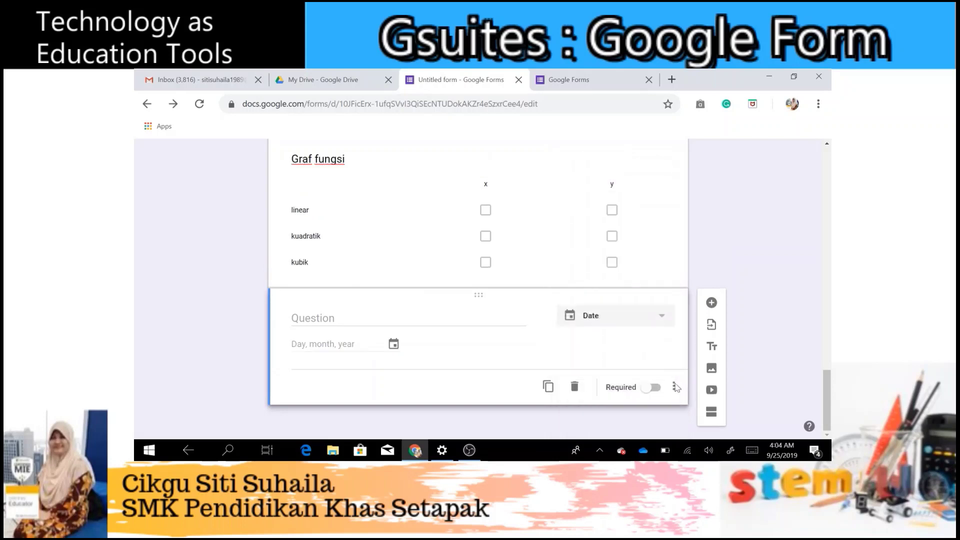
left_click(350, 318)
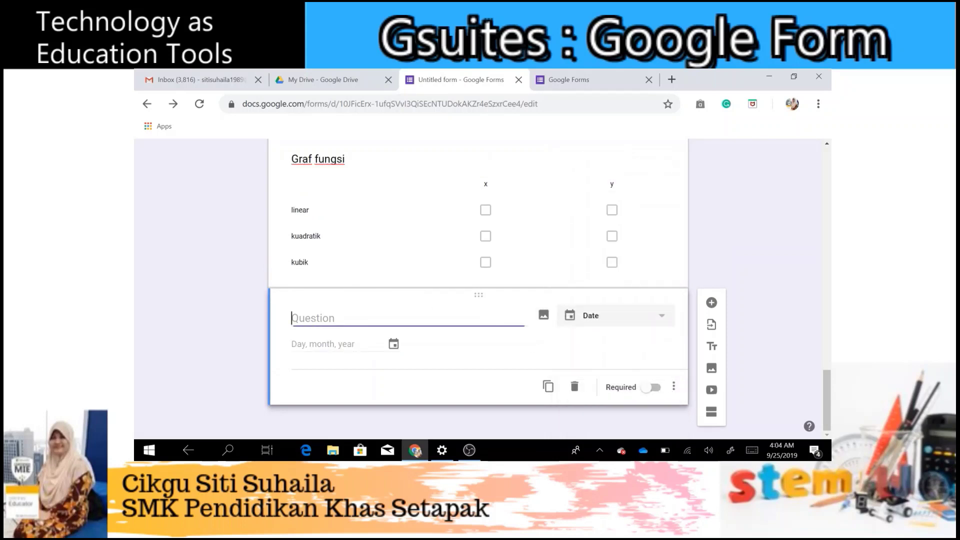
type("bila anniversary")
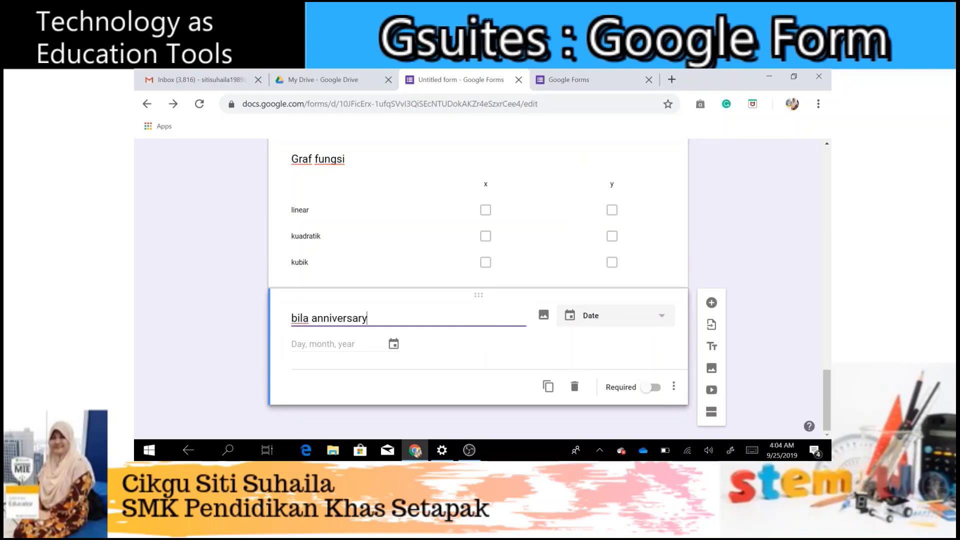
left_click(616, 330)
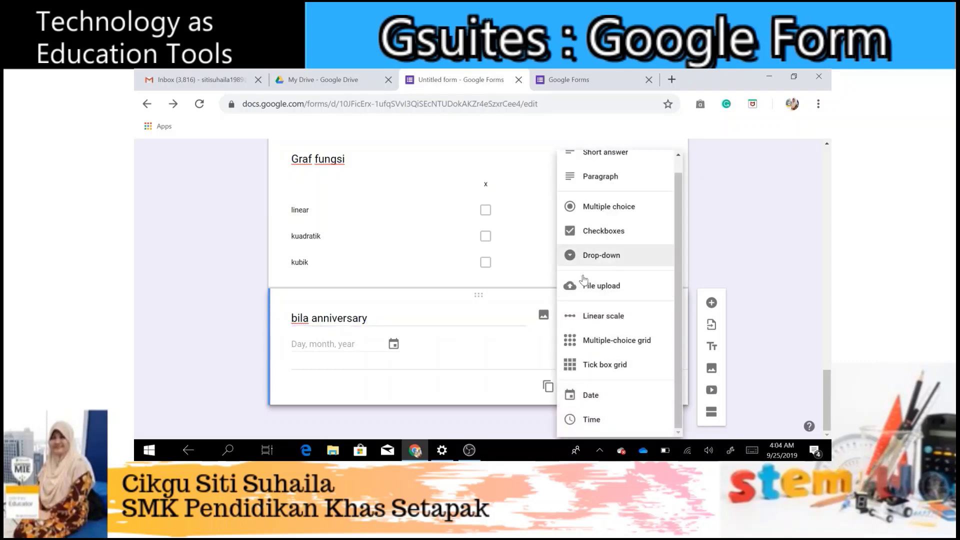
left_click(466, 349)
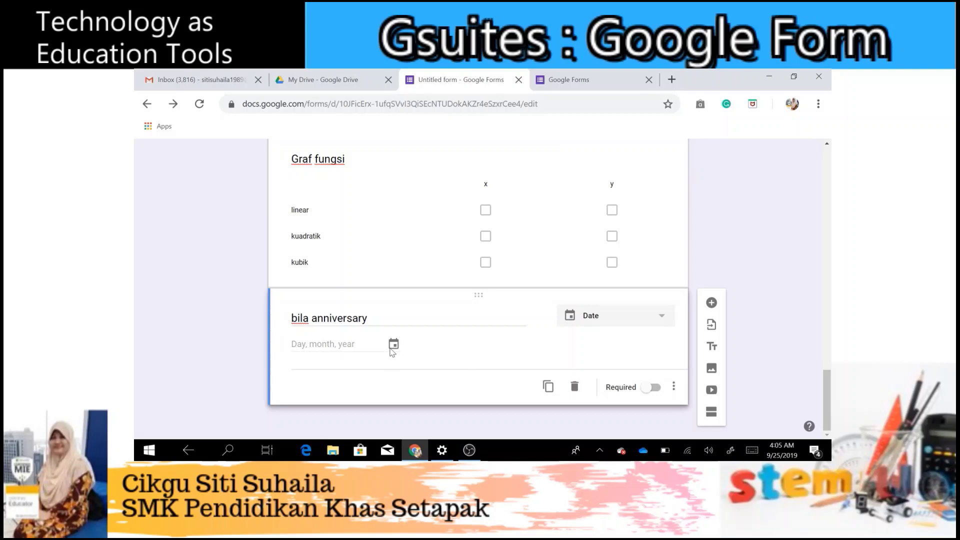
Add a Time question titled "bila free" after the "bila anniversary" question.
left_click(711, 302)
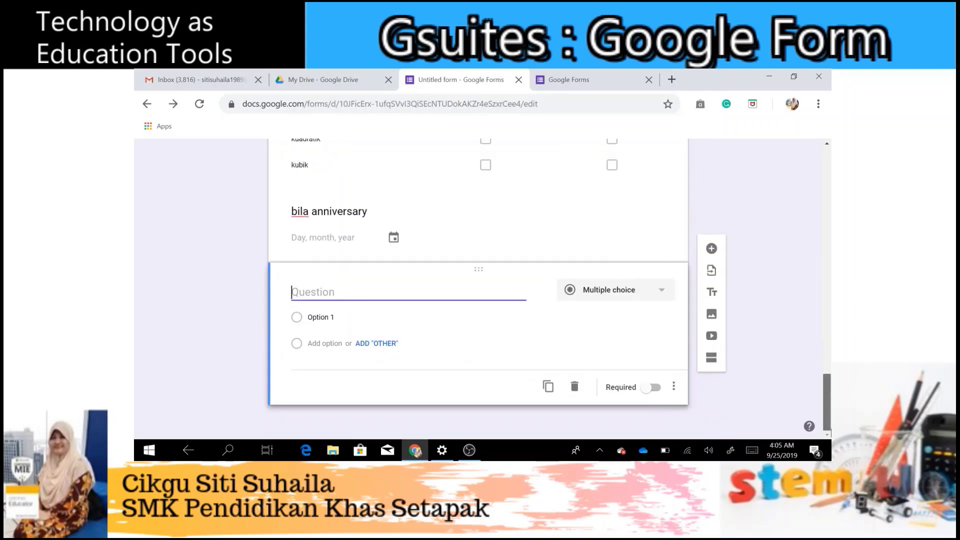
left_click(654, 295)
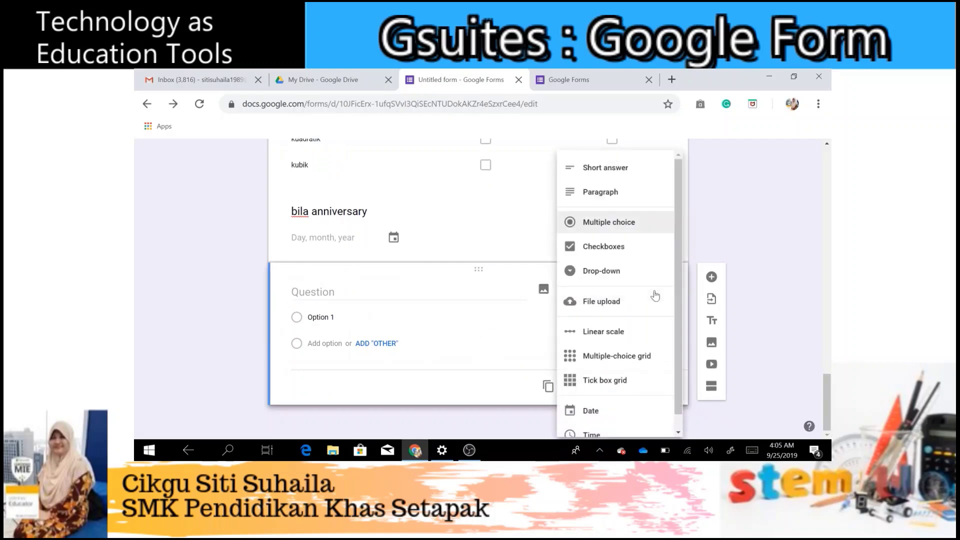
scroll(676, 352, "down", 1)
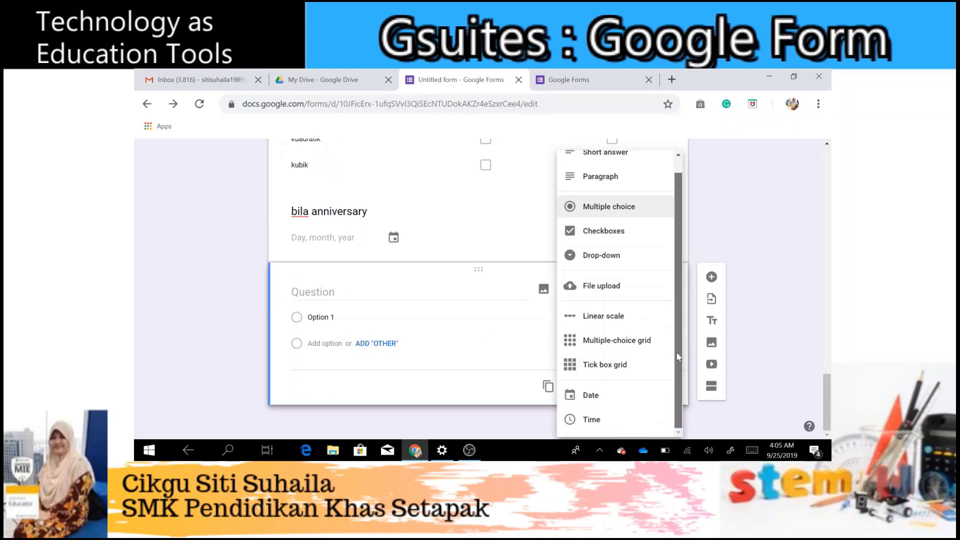
left_click(580, 420)
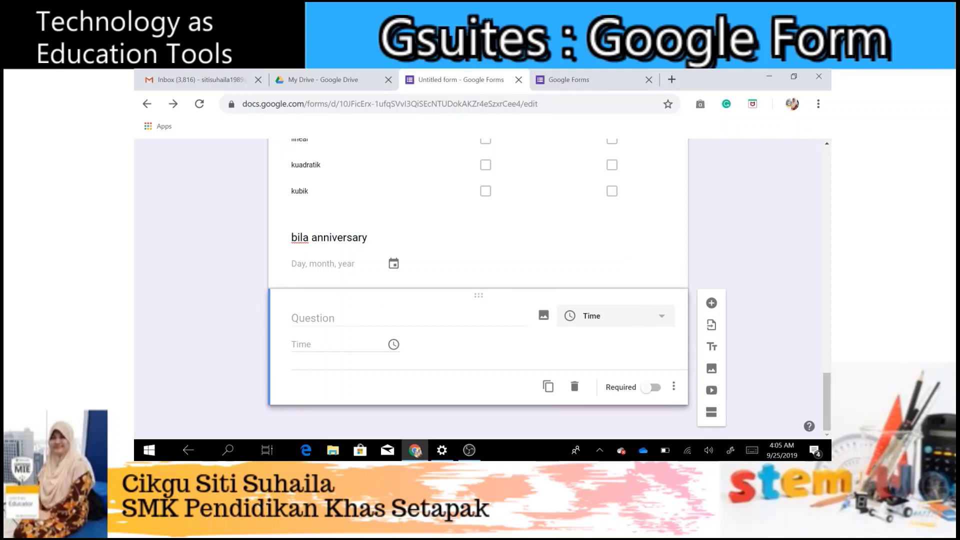
left_click(408, 318)
type("bila free")
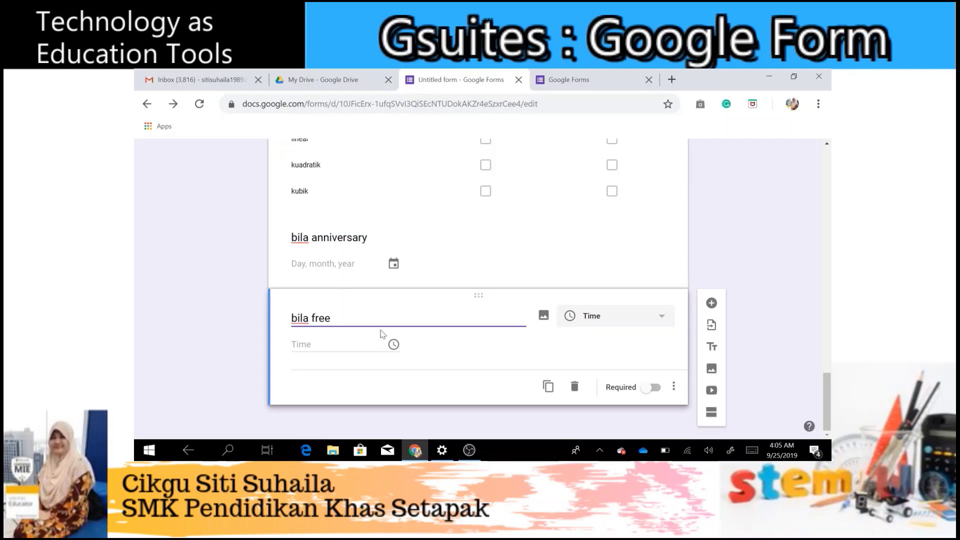
left_click(663, 318)
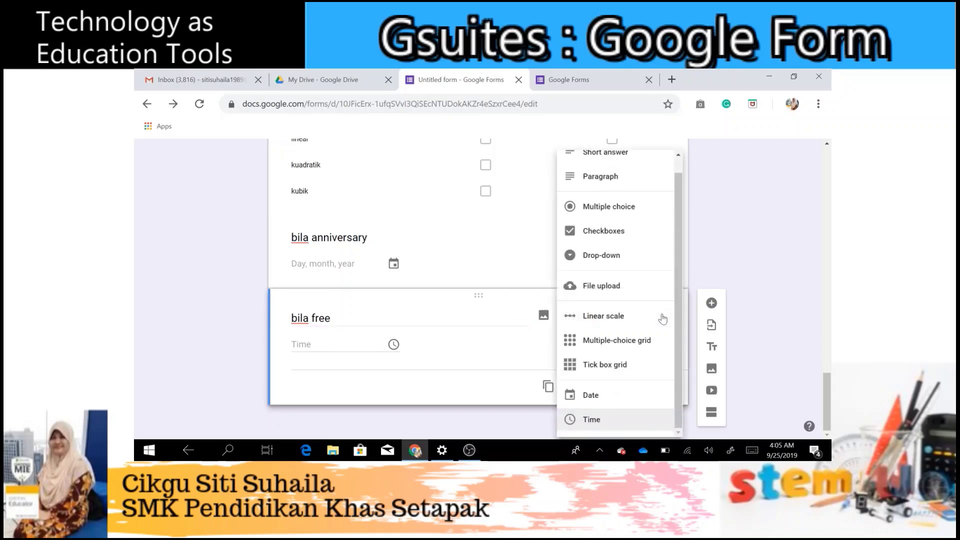
left_click(492, 352)
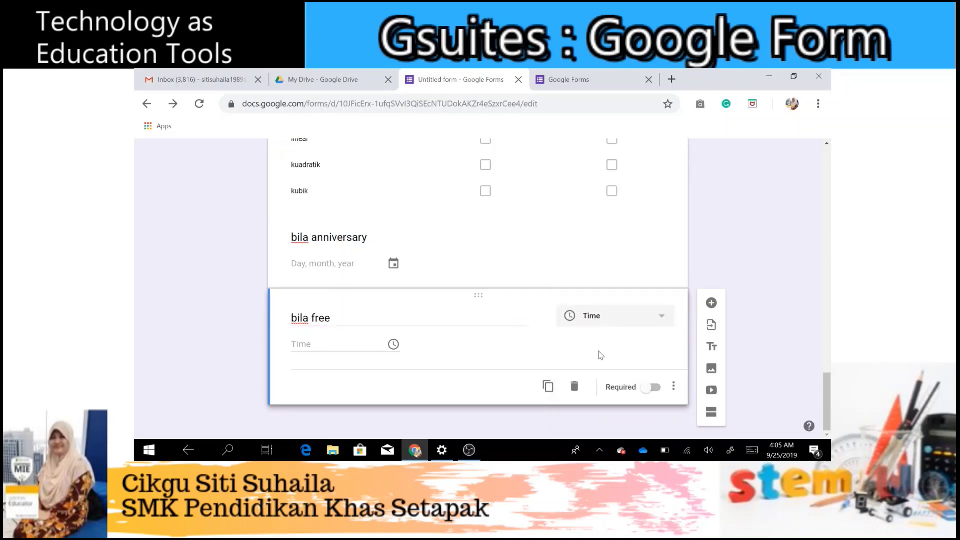
Add a Short answer question titled "test" after the "bila free" question.
left_click(710, 304)
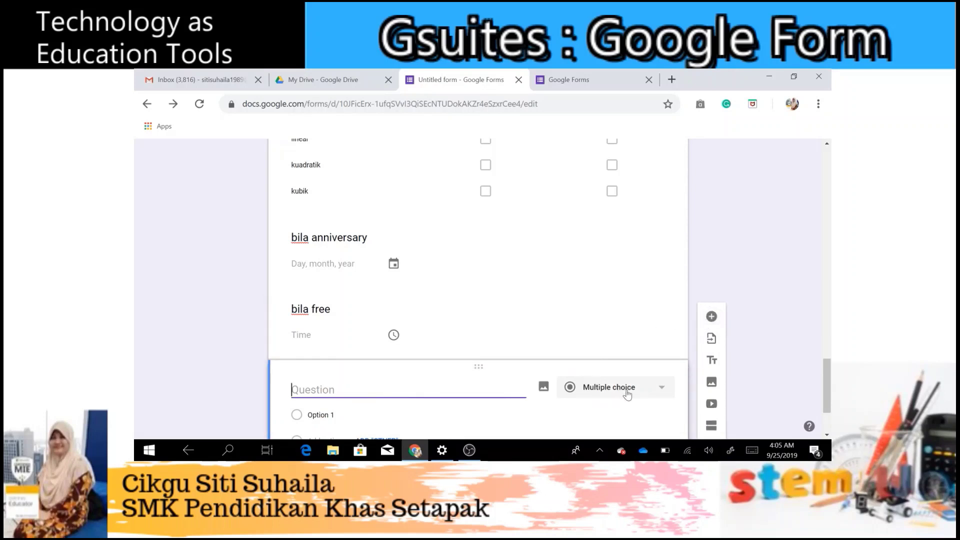
left_click(629, 395)
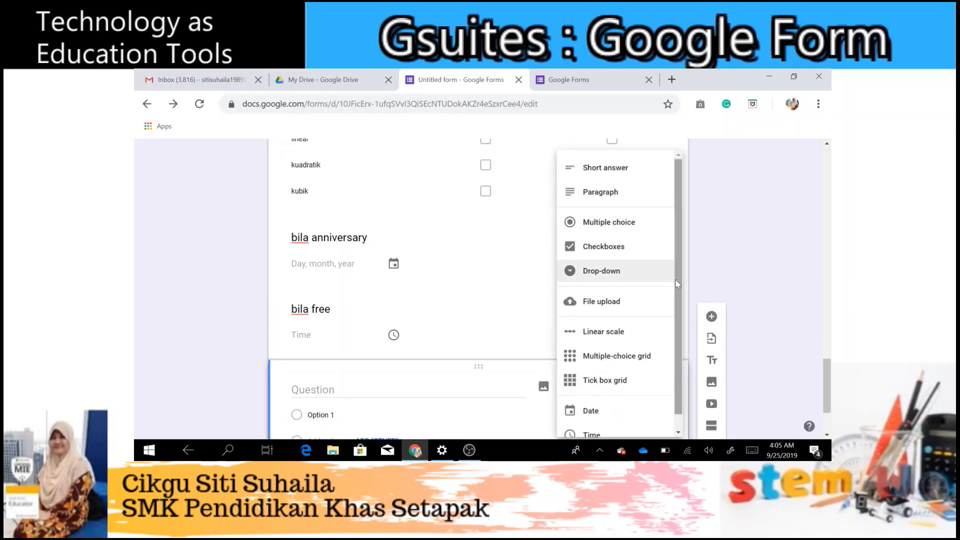
left_click(749, 256)
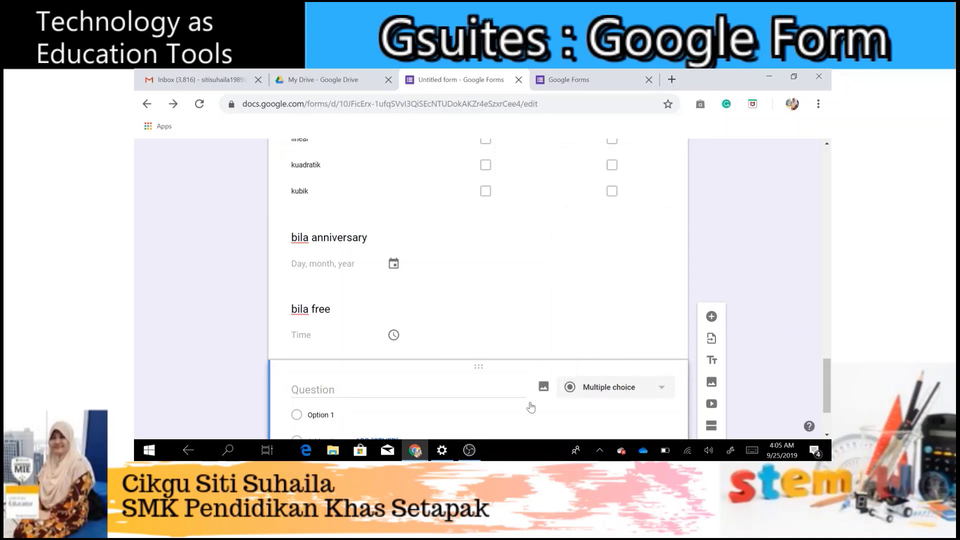
left_click(409, 389)
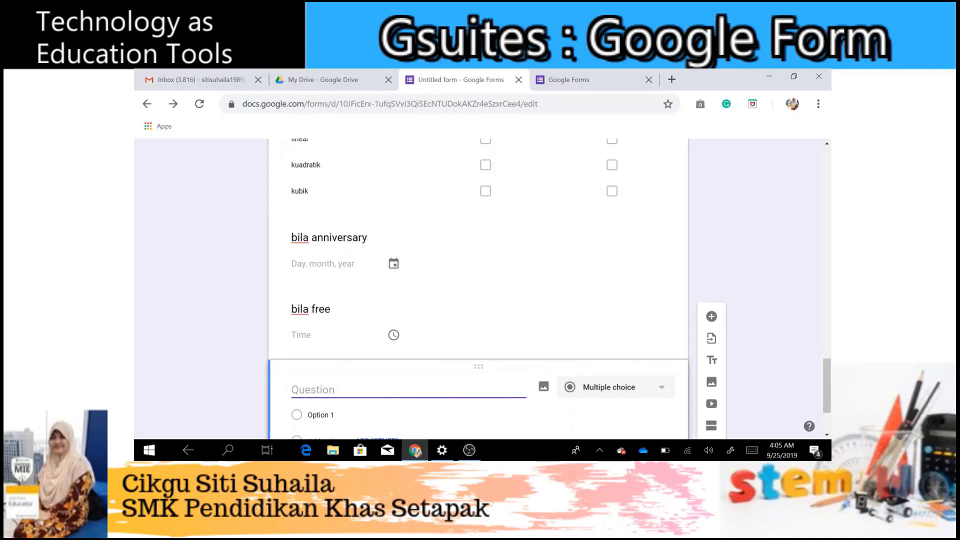
type("test")
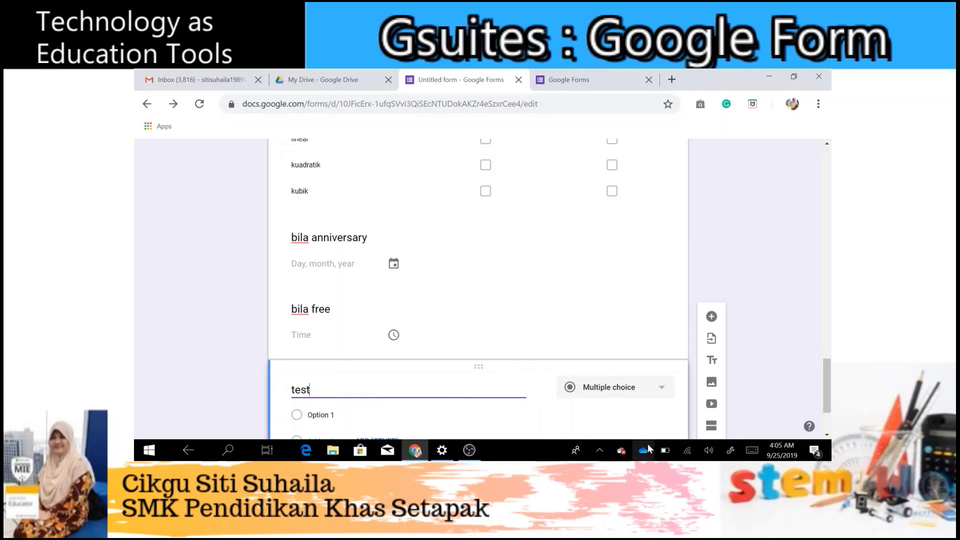
scroll(827, 411, "down", 1)
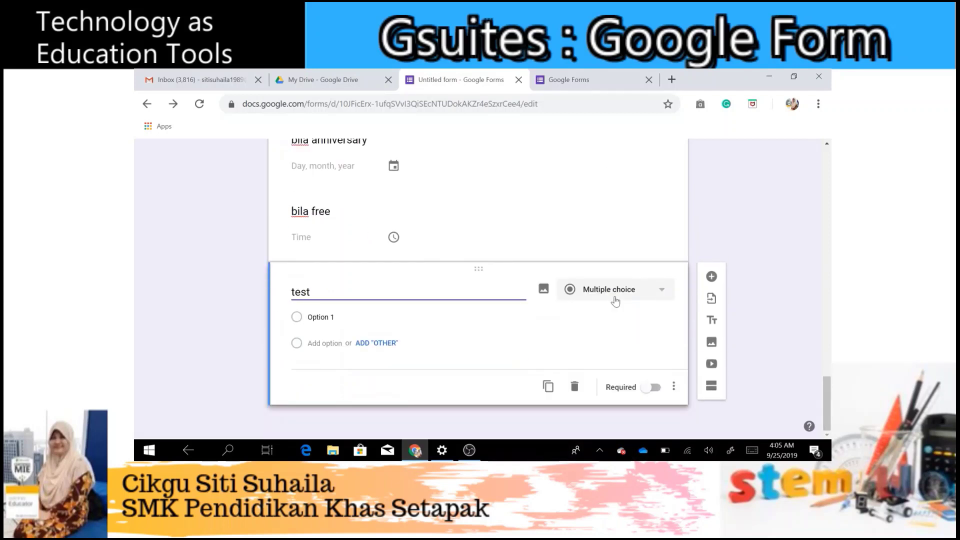
left_click(615, 299)
left_click(604, 172)
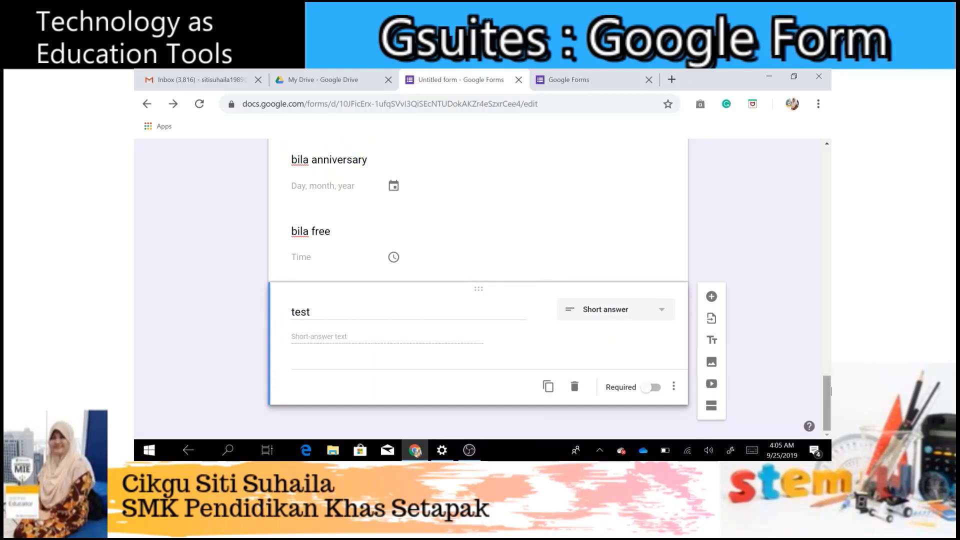
Move the "test" question up the form to sit between "Bilangan Kuih" and "Lain2".
left_click_drag(827, 391, 828, 385)
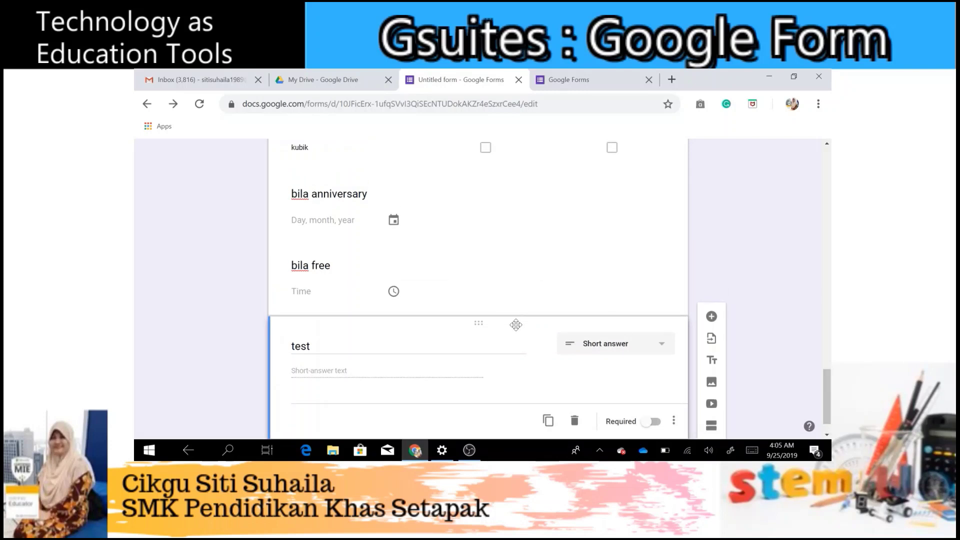
left_click_drag(516, 325, 521, 349)
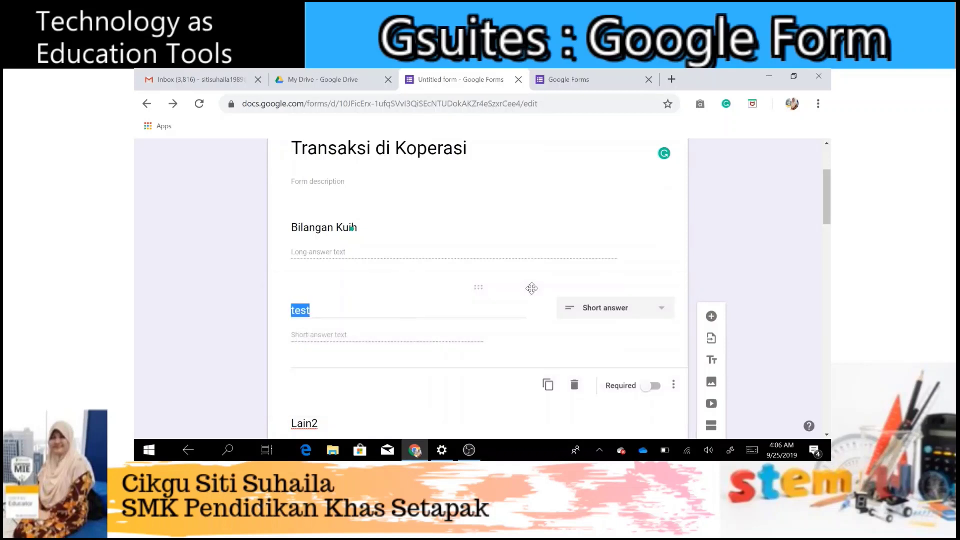
left_click(794, 320)
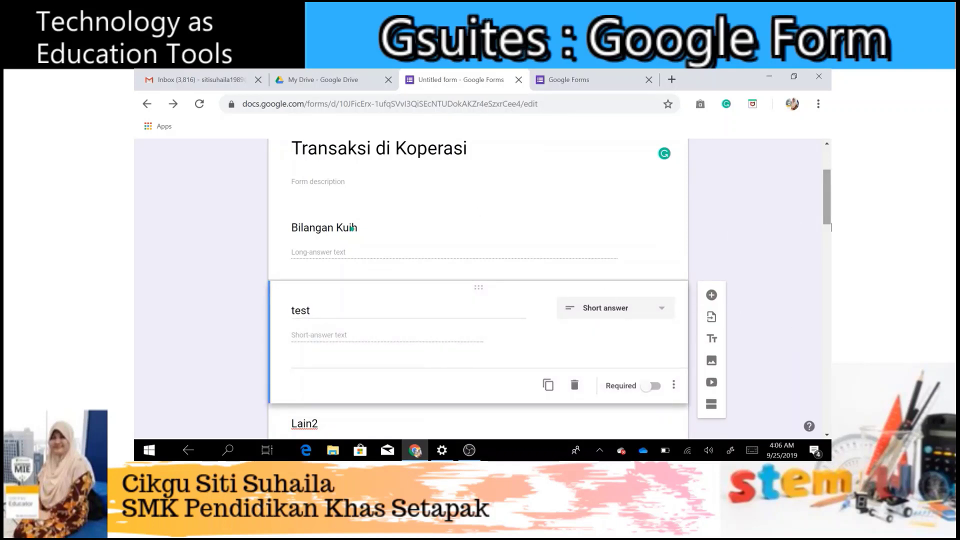
Add a new section directly after the "test" question.
left_click(550, 219)
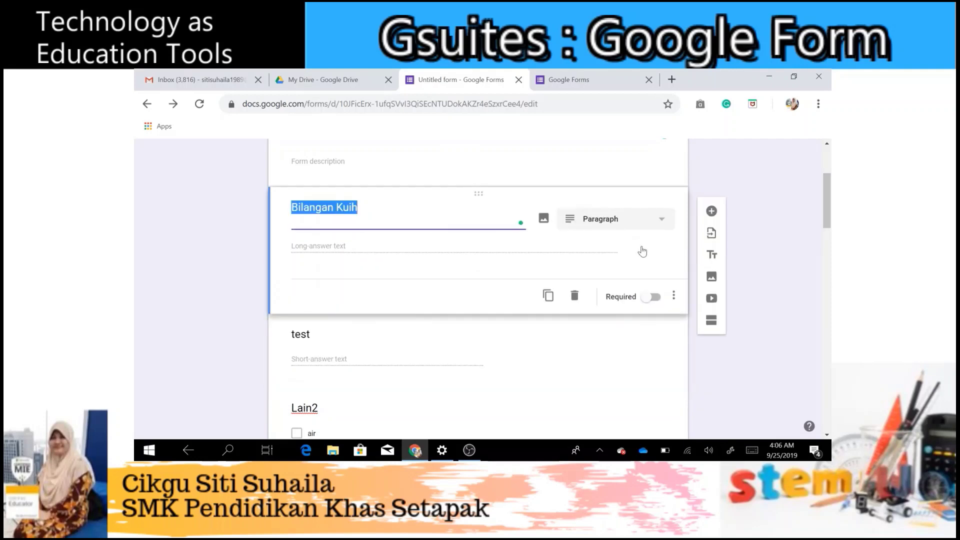
left_click(488, 360)
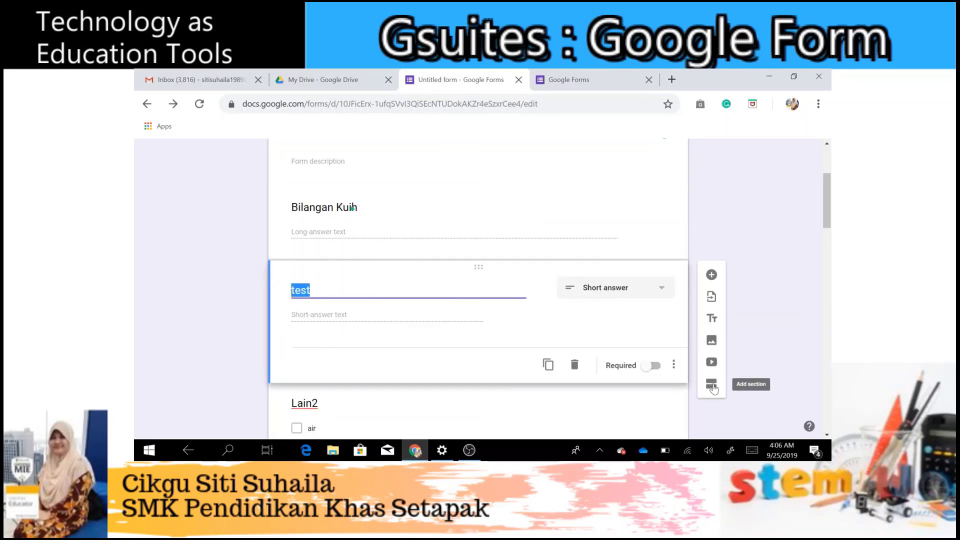
left_click(712, 386)
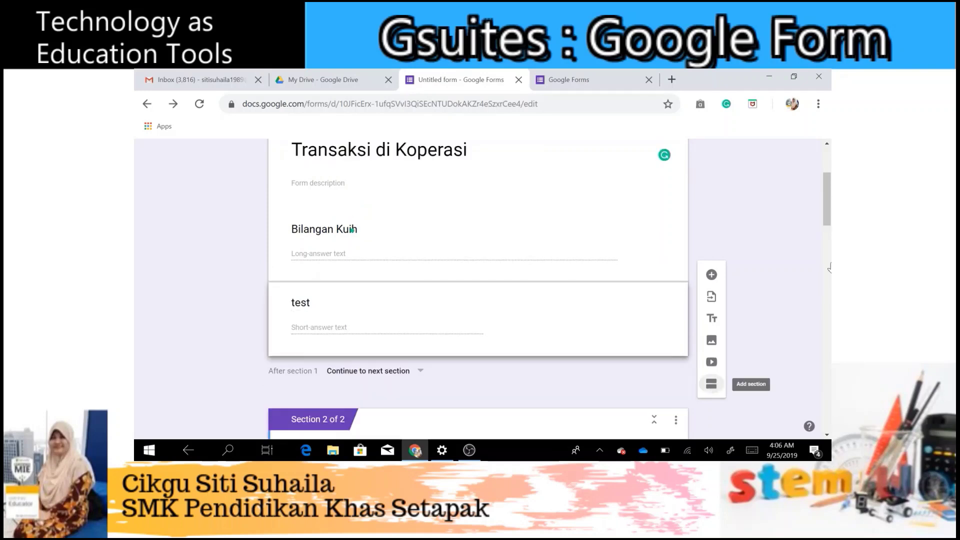
Check the navigation choices offered after section 1 and leave the setting at "Continue to next section".
scroll(829, 192, "down", 4)
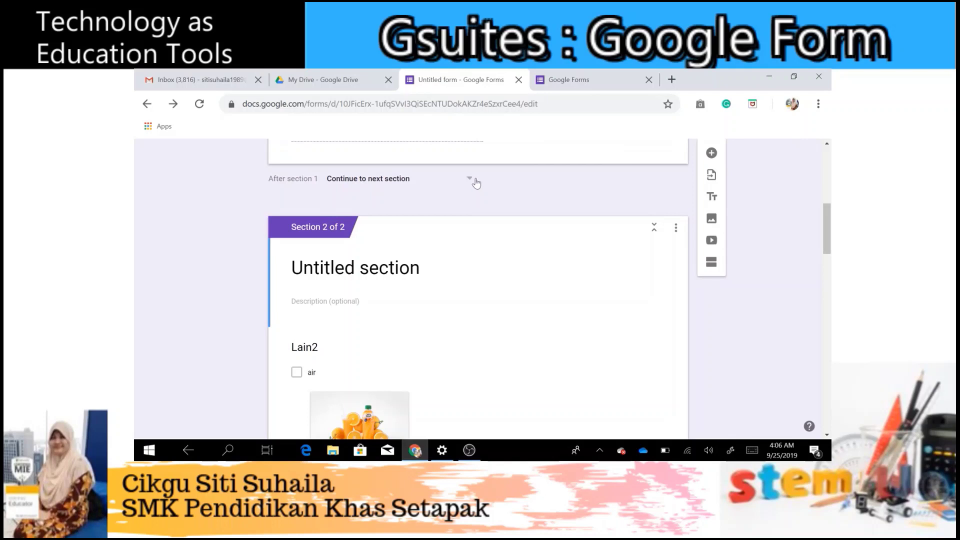
left_click(469, 181)
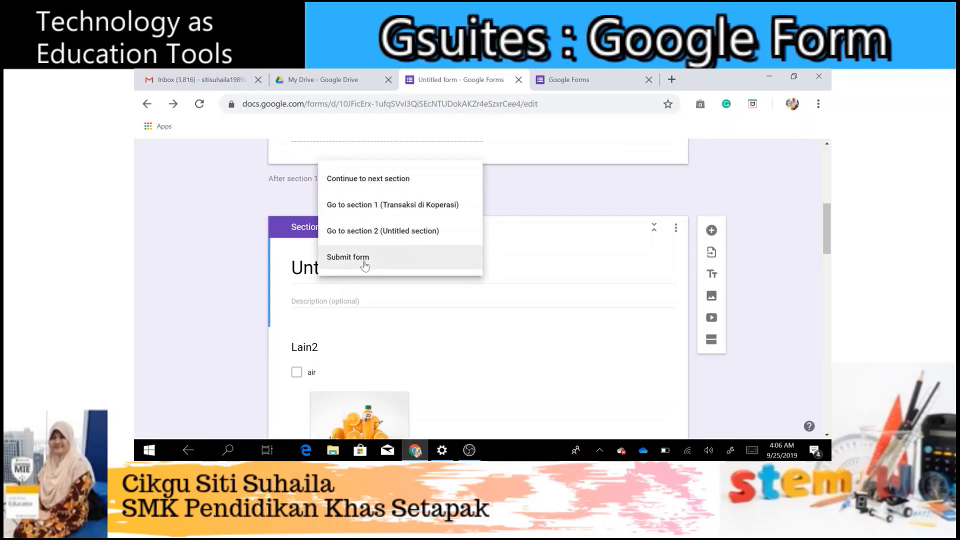
left_click(622, 215)
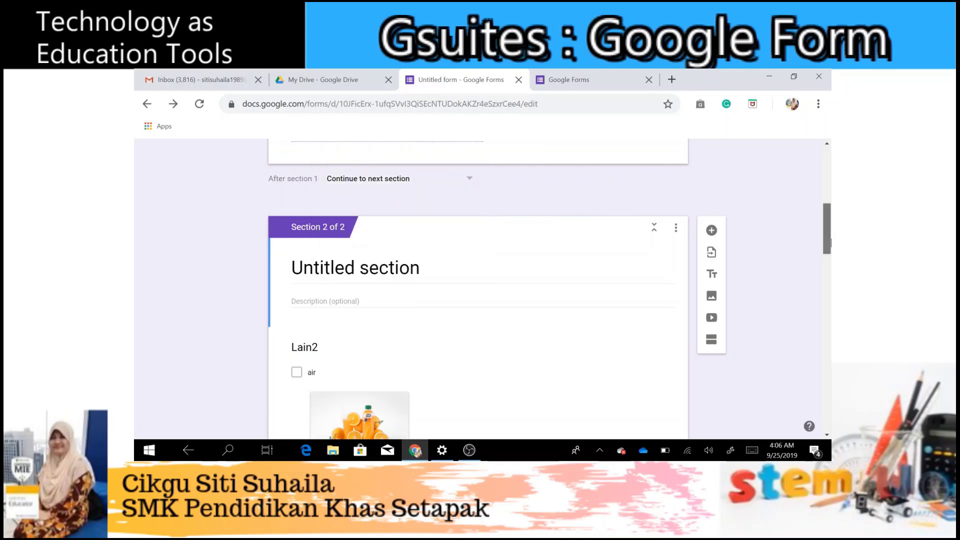
Add another section directly after the "Statistik" multiple-choice grid.
left_click_drag(830, 243, 821, 358)
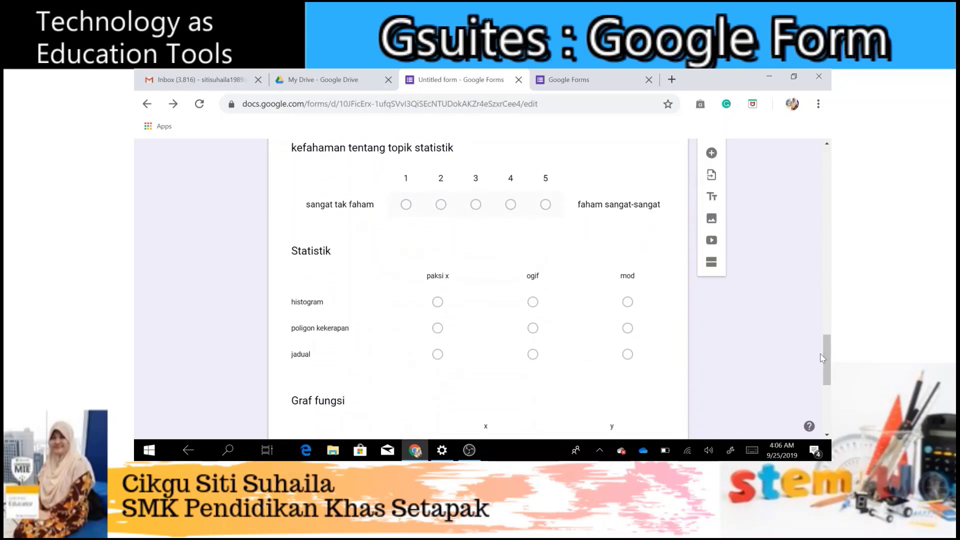
left_click(635, 232)
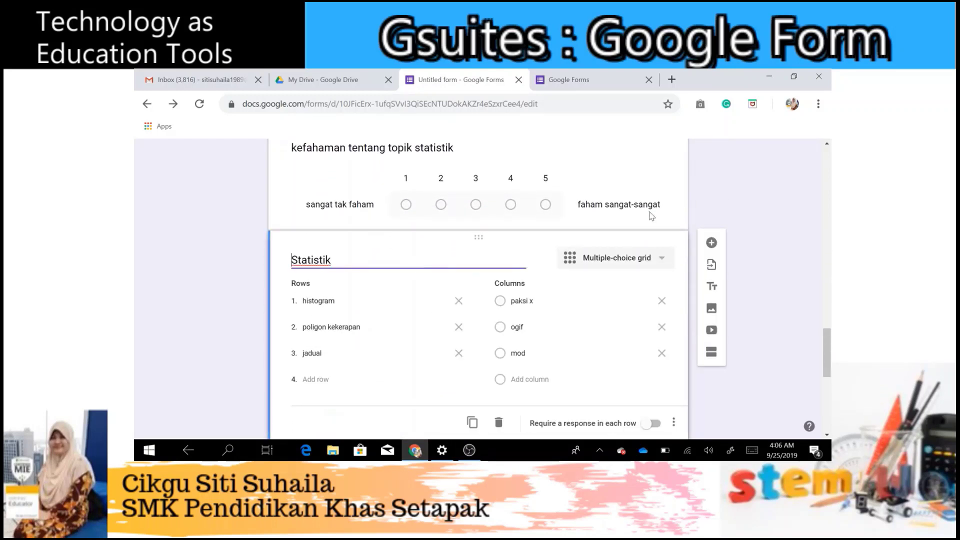
left_click(710, 356)
Open the form's preview and look through its first section.
left_click_drag(830, 353, 830, 195)
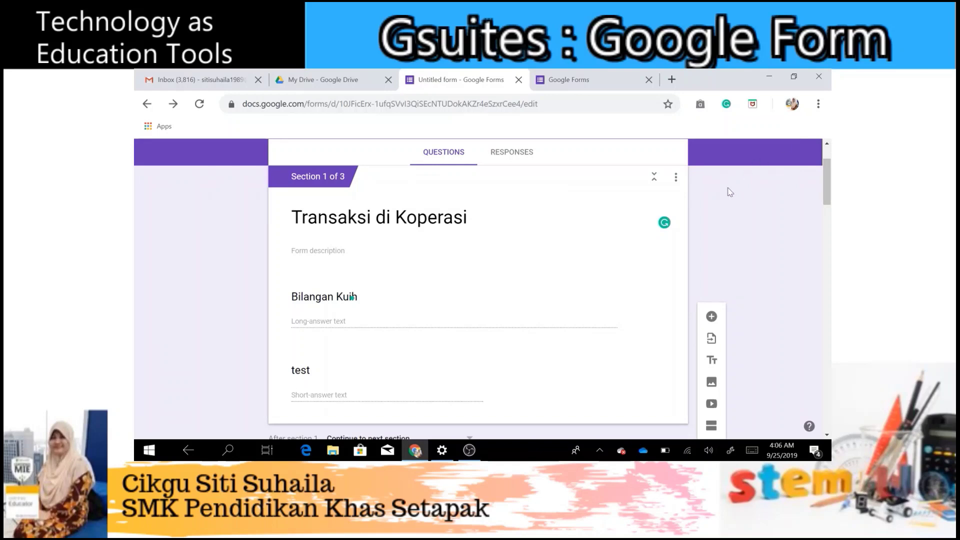
left_click_drag(827, 174, 650, 157)
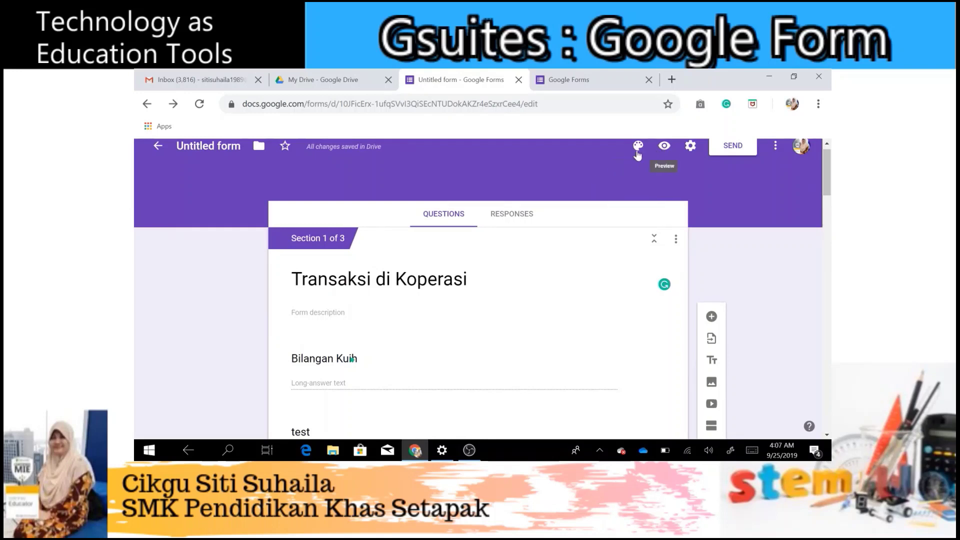
left_click(661, 148)
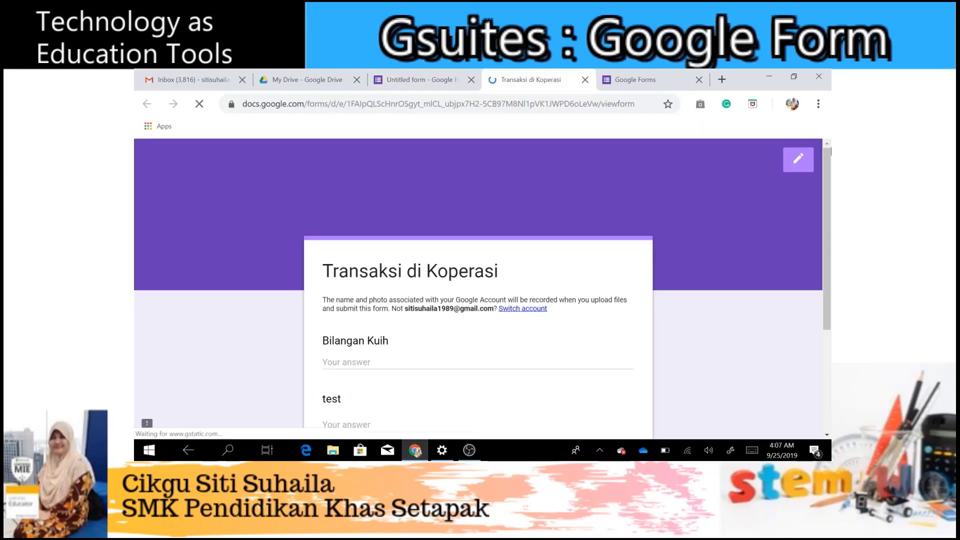
left_click_drag(829, 181, 820, 272)
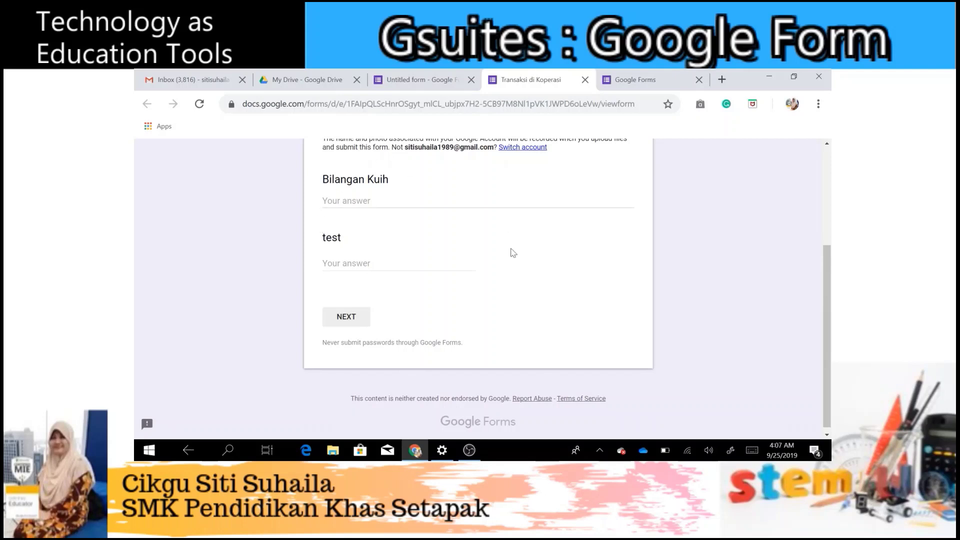
scroll(827, 383, "up", 1)
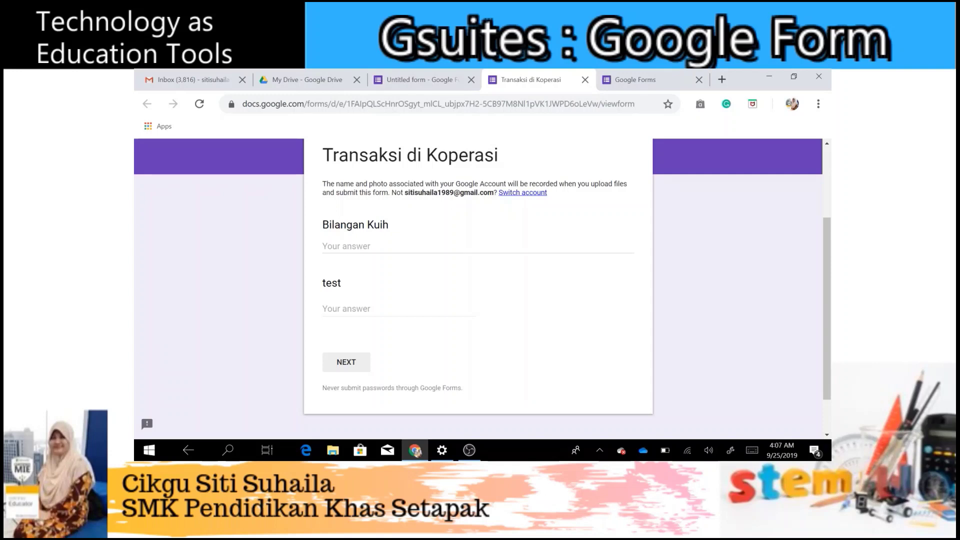
Answer "Bilangan Kuih" in the preview with a run of the letter s long enough to wrap onto a second line.
left_click(350, 246)
type("sss")
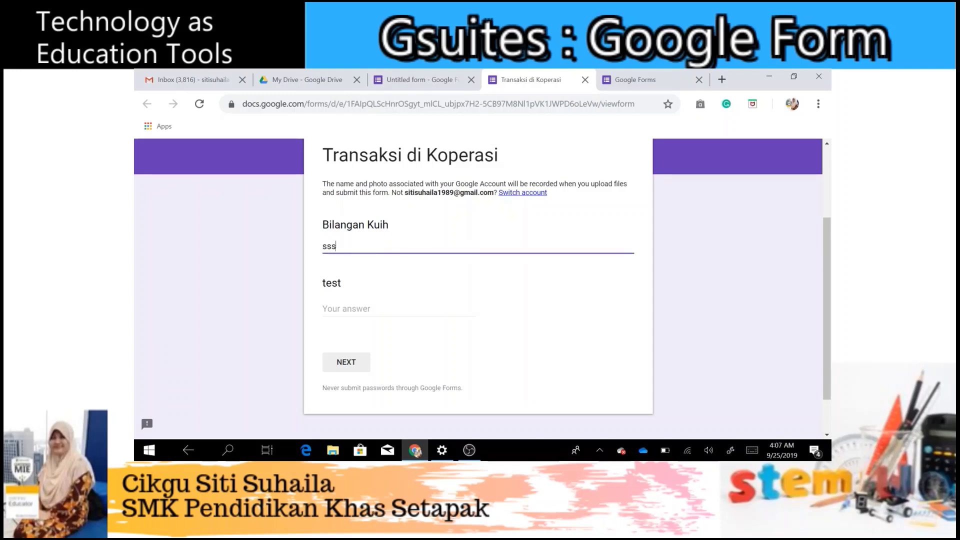
type("ssssssssssssssssssssssssssssssssssssssssssssssssssssssssssssssssss")
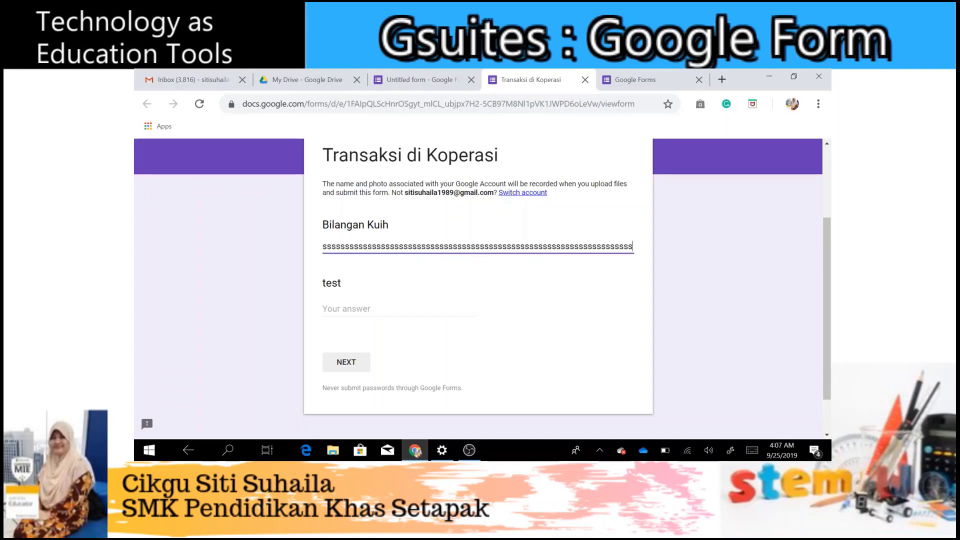
type("sssssssssssssssssssssssssssss")
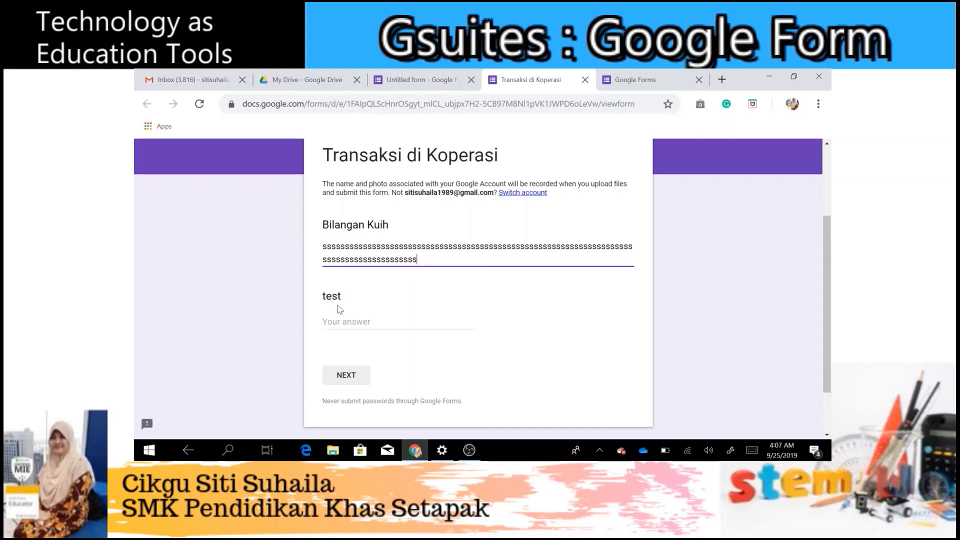
Answer "test" with a long run of s and x letters, and continue to the form's next section.
left_click(350, 322)
type("ssssssssssssssssssssssssssssssssssss")
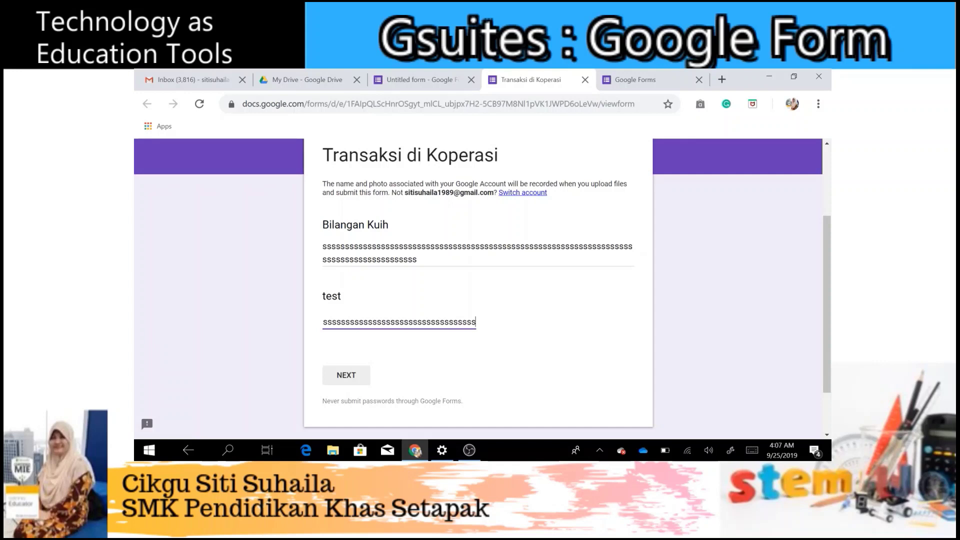
type("xxxxxxxxxx")
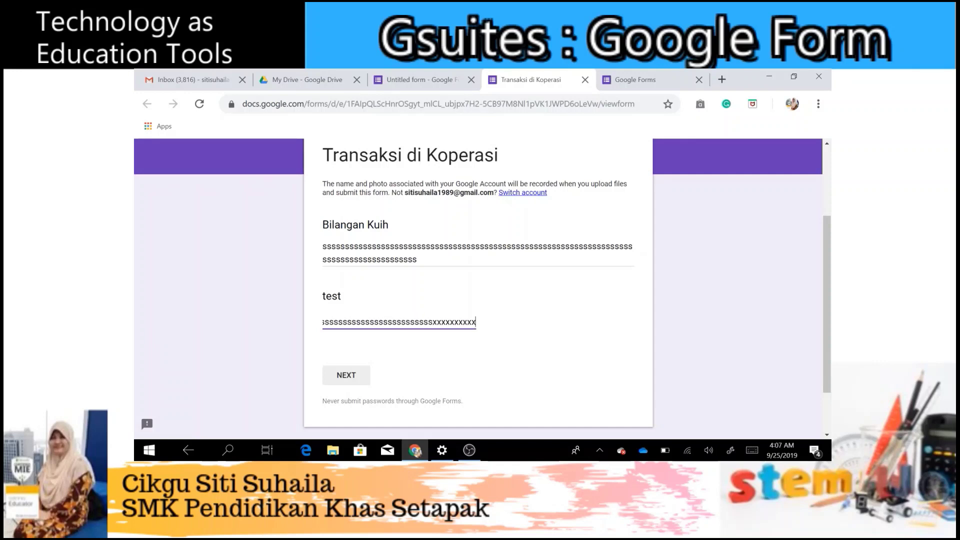
type("xxxxxxxx")
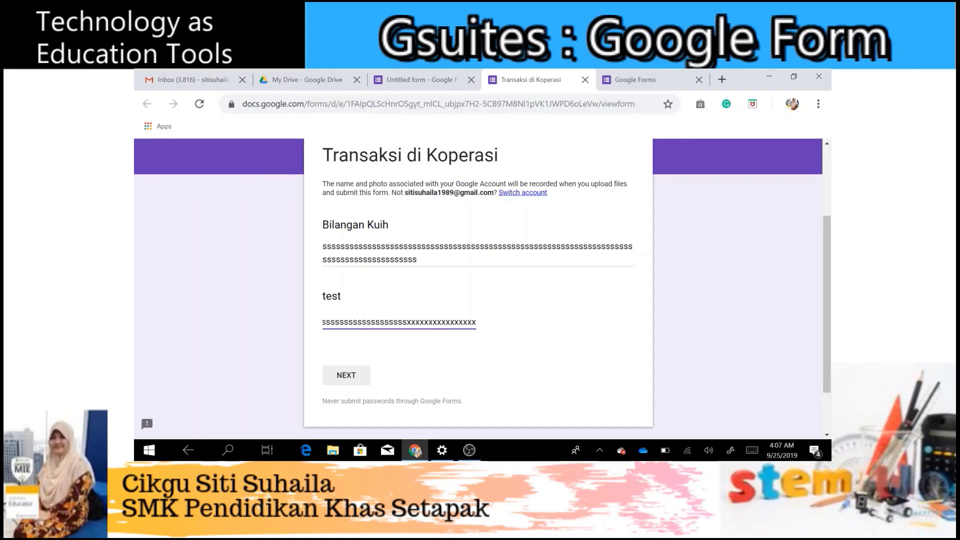
left_click(357, 379)
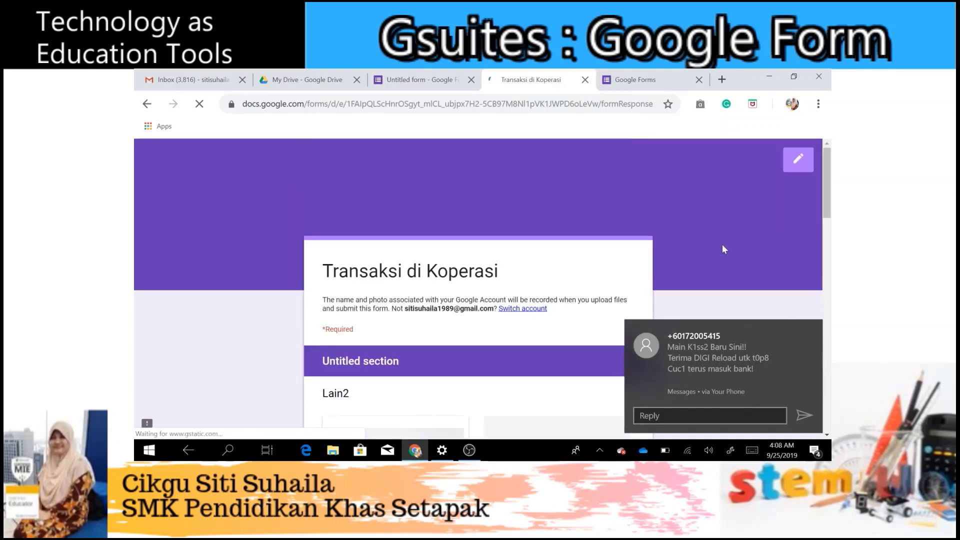
Dismiss the phone message notification covering the form preview.
left_click_drag(828, 175, 827, 251)
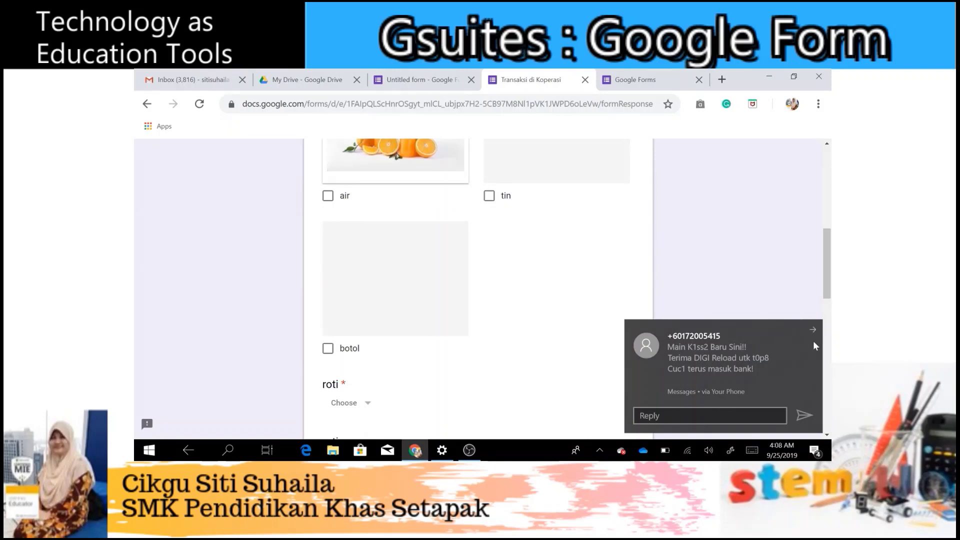
left_click(606, 449)
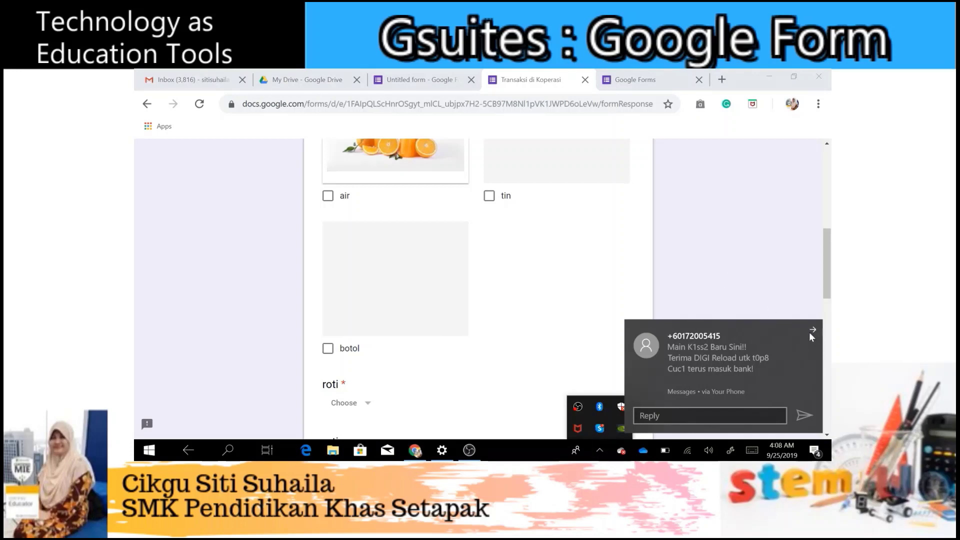
left_click(682, 288)
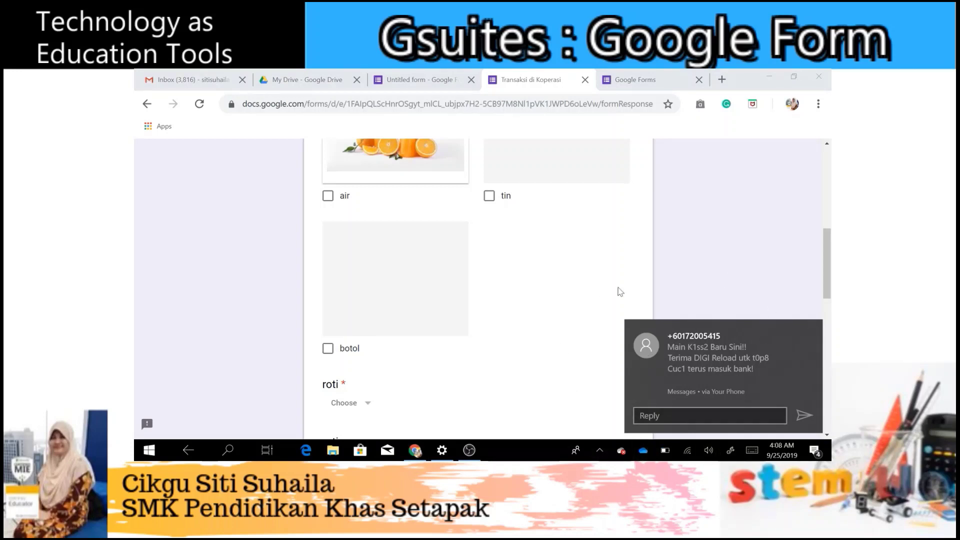
left_click_drag(827, 269, 828, 336)
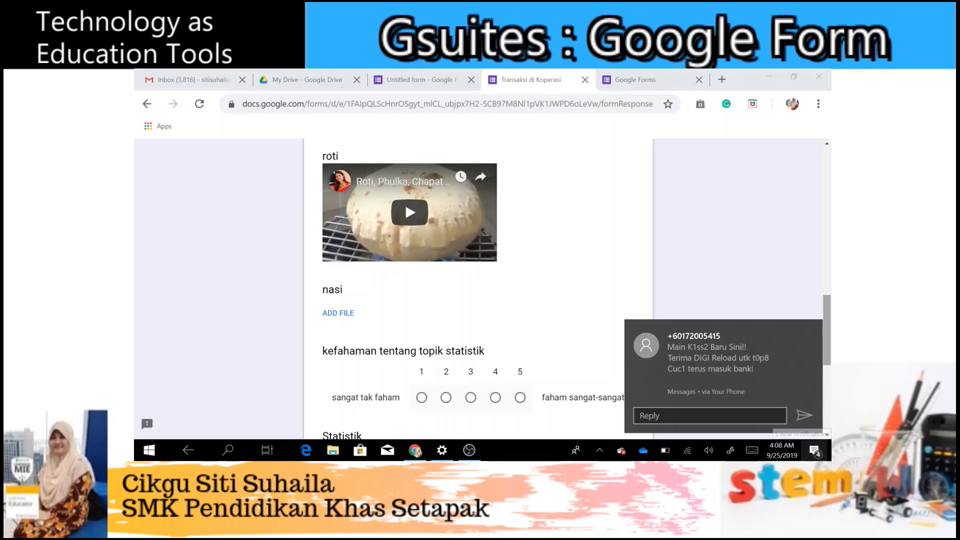
left_click(815, 449)
left_click(542, 332)
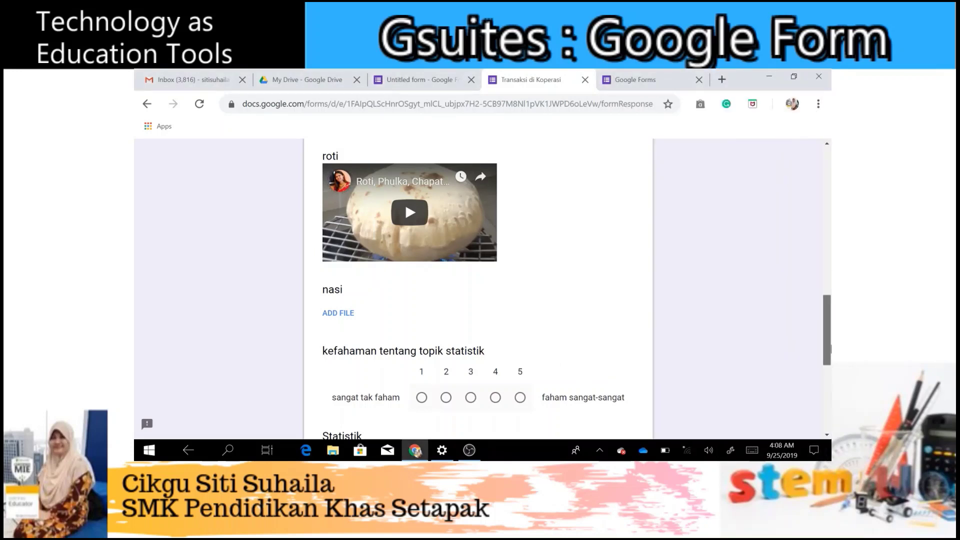
Select the "air", "tin" and "botol" options under the "Lain2" question in the preview.
scroll(830, 324, "up", 3)
left_click_drag(830, 324, 830, 273)
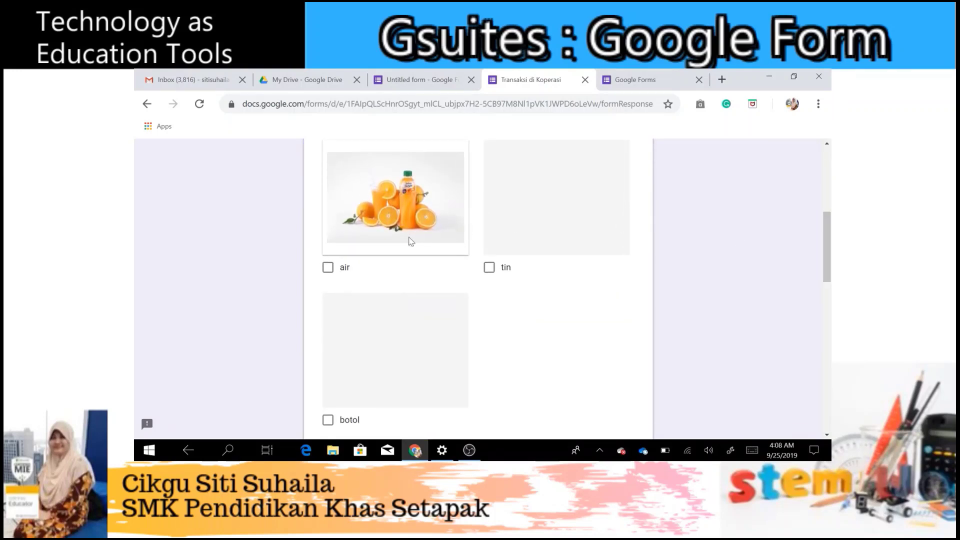
left_click(329, 271)
left_click(488, 271)
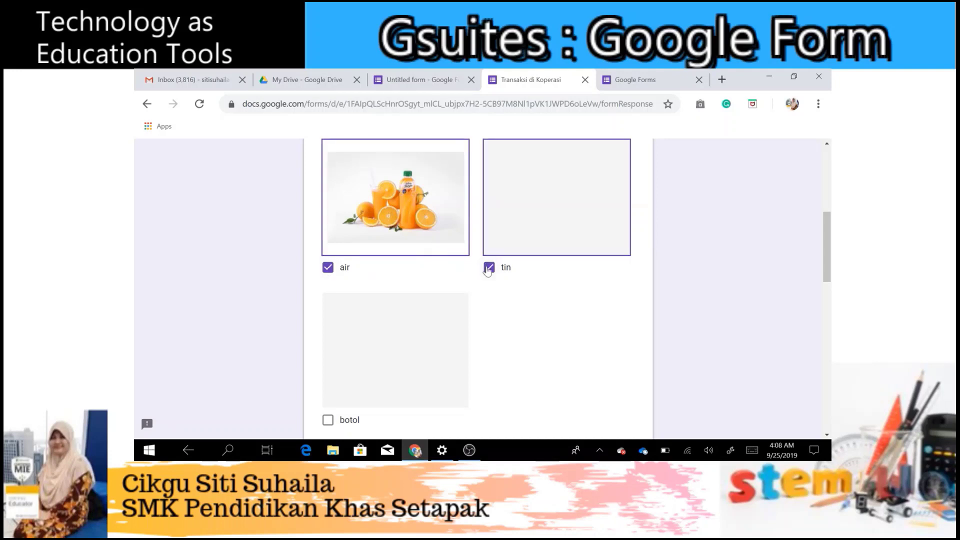
left_click(327, 423)
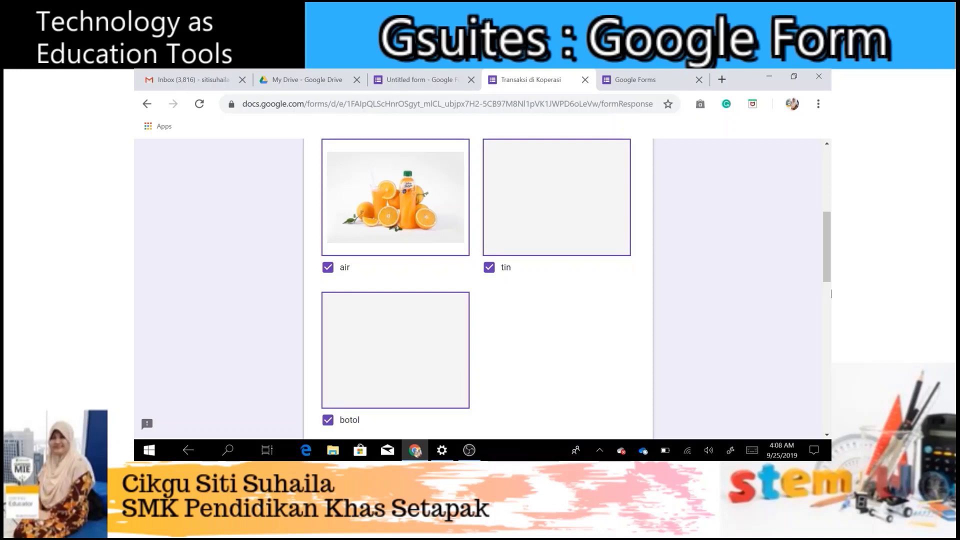
Review the "Lain2" question and show the answer choices of the required "roti" question in the preview.
scroll(478, 290, "up", 2)
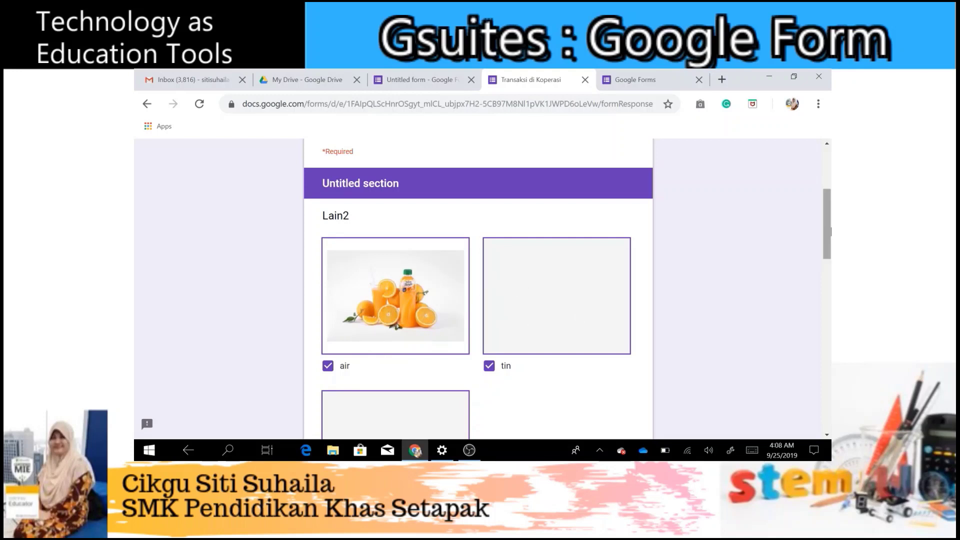
left_click_drag(828, 233, 827, 319)
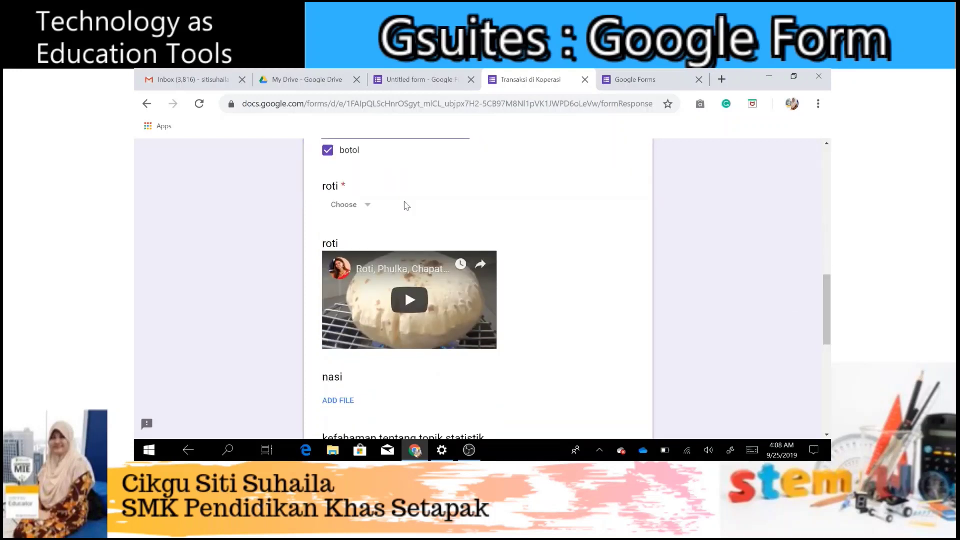
left_click(360, 207)
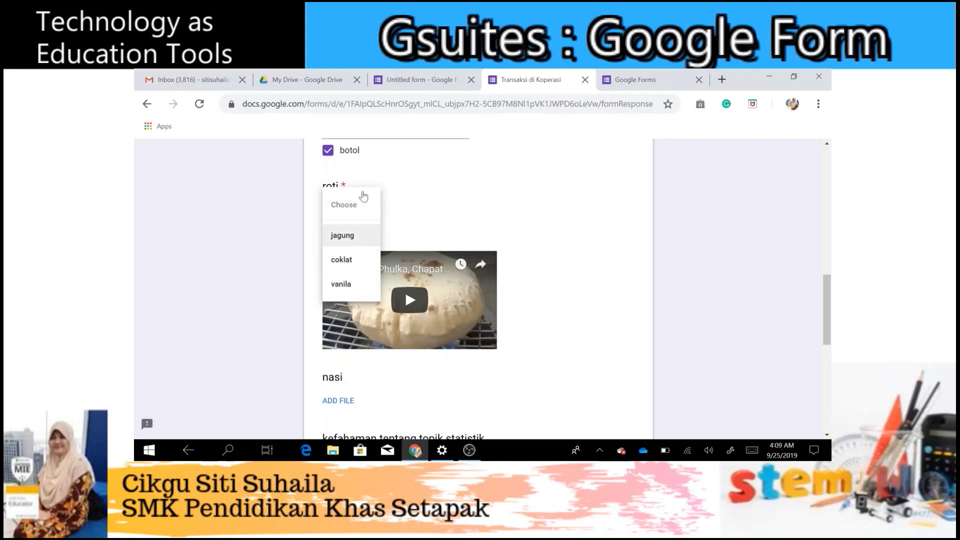
Return to the form editor and dismiss the Google Forms satisfaction survey.
left_click(398, 84)
scroll(664, 155, "down", 3)
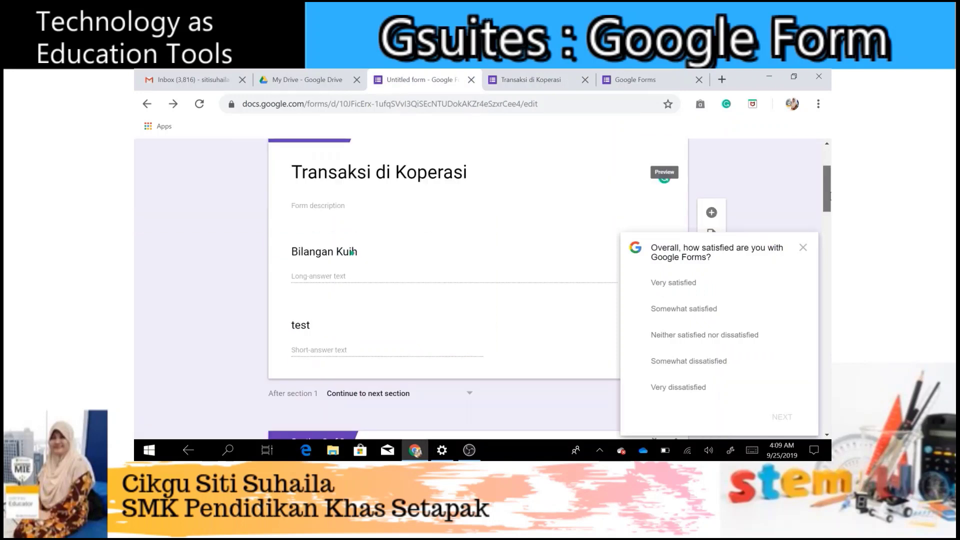
scroll(803, 250, "down", 4)
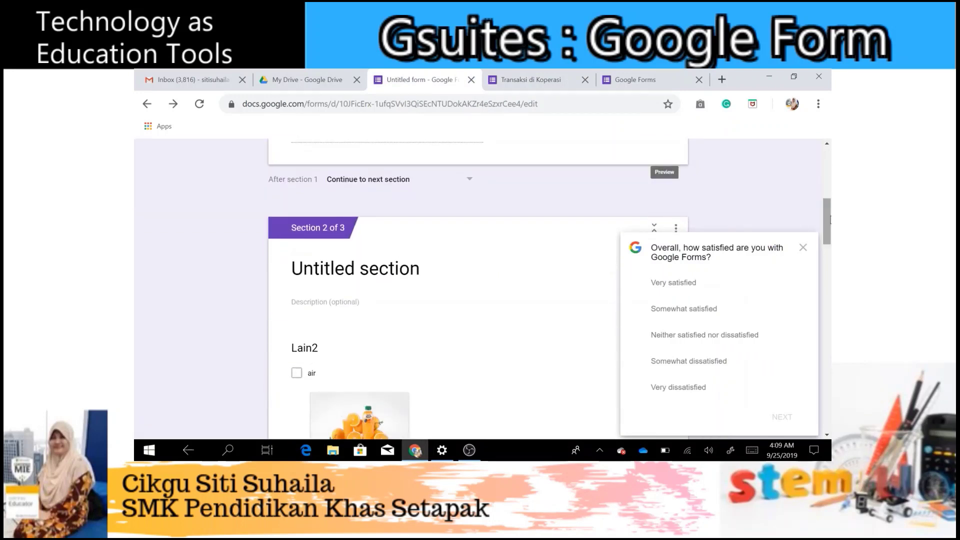
left_click(803, 249)
Open the required "roti" question with the jagung, coklat and vanila options to check its question type.
scroll(827, 240, "down", 2)
left_click_drag(829, 254, 830, 327)
scroll(330, 236, "up", 7)
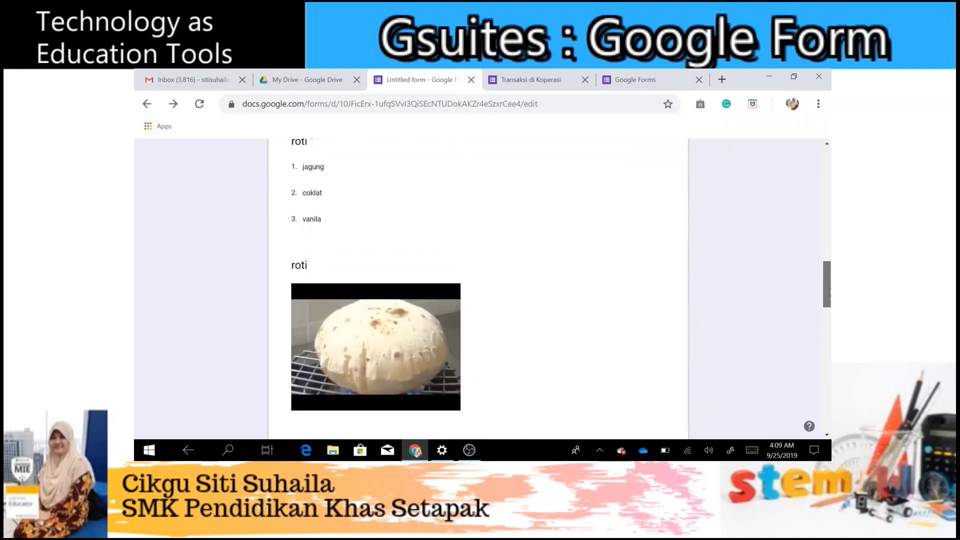
left_click(473, 212)
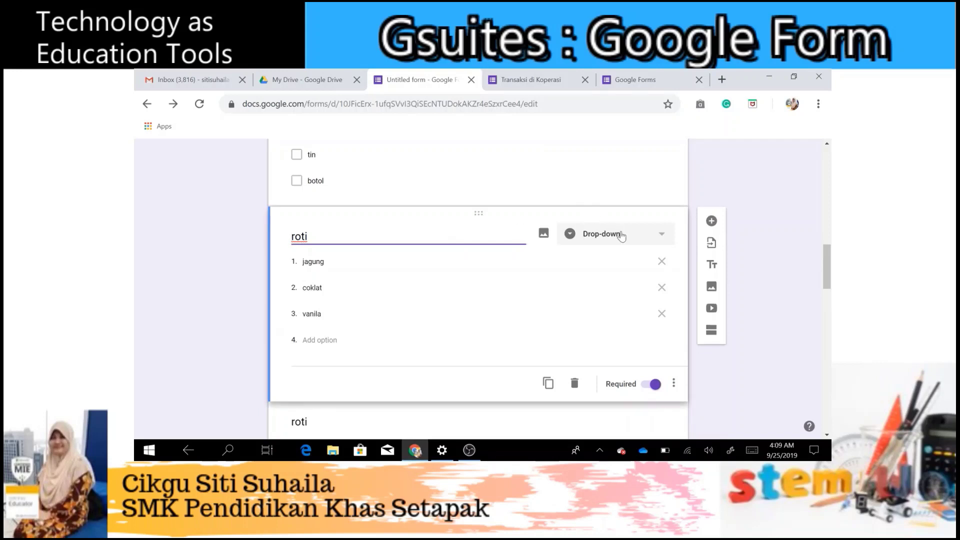
Return to the form preview and choose "jagung" as the answer to the required "roti" question.
left_click(534, 70)
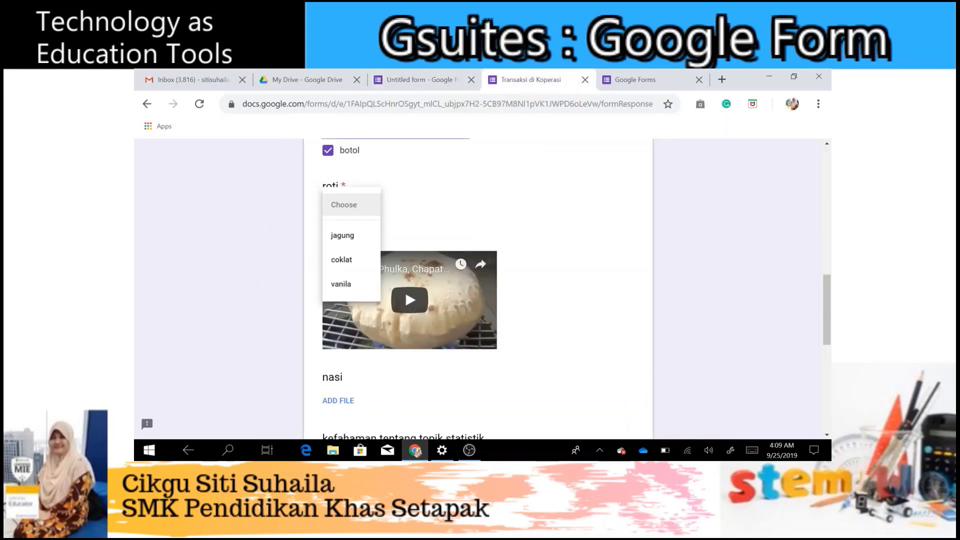
left_click(344, 236)
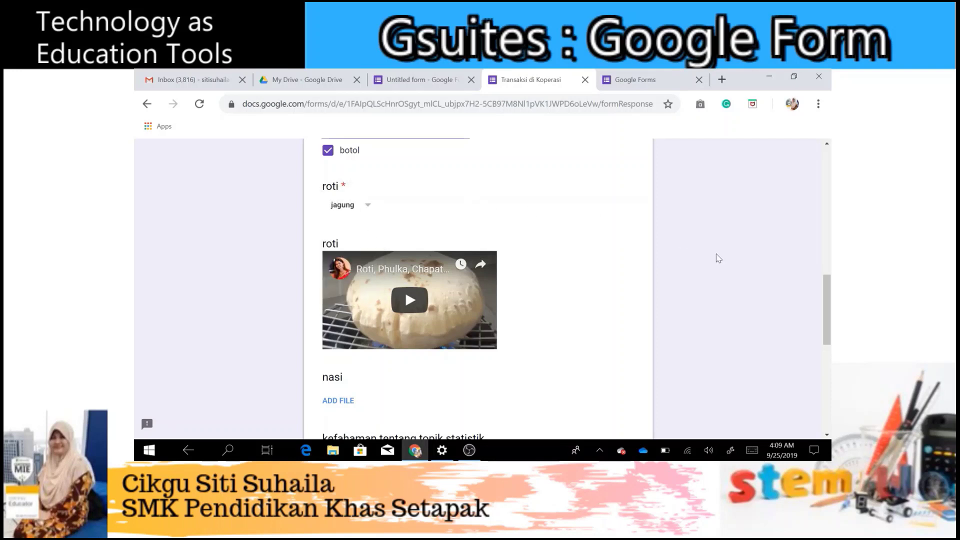
Look at the Upload and My Drive file sources for the "nasi" question, closing the file picker without adding a file.
mouse_move(827, 310)
left_mouse_down()
mouse_move(827, 340)
mouse_move(830, 295)
left_mouse_up()
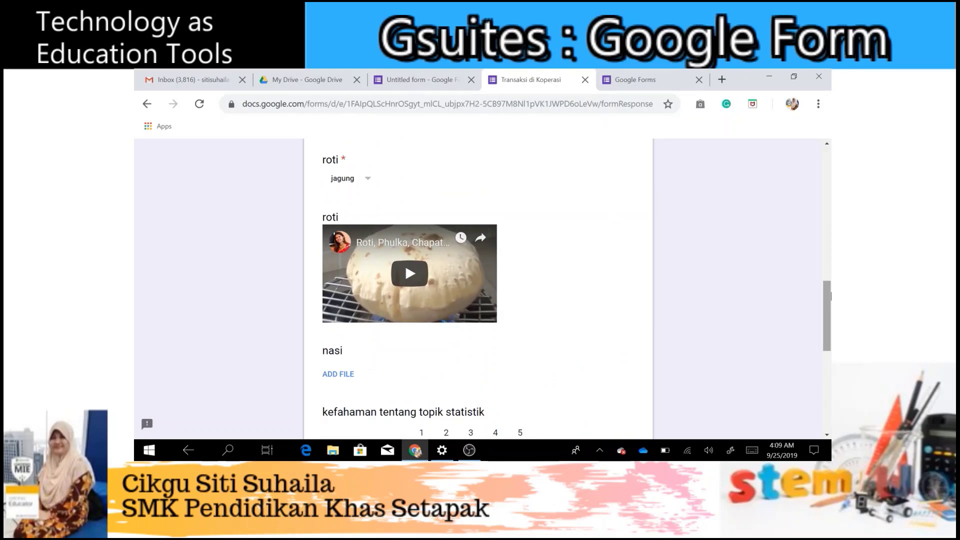
left_click_drag(830, 296, 830, 333)
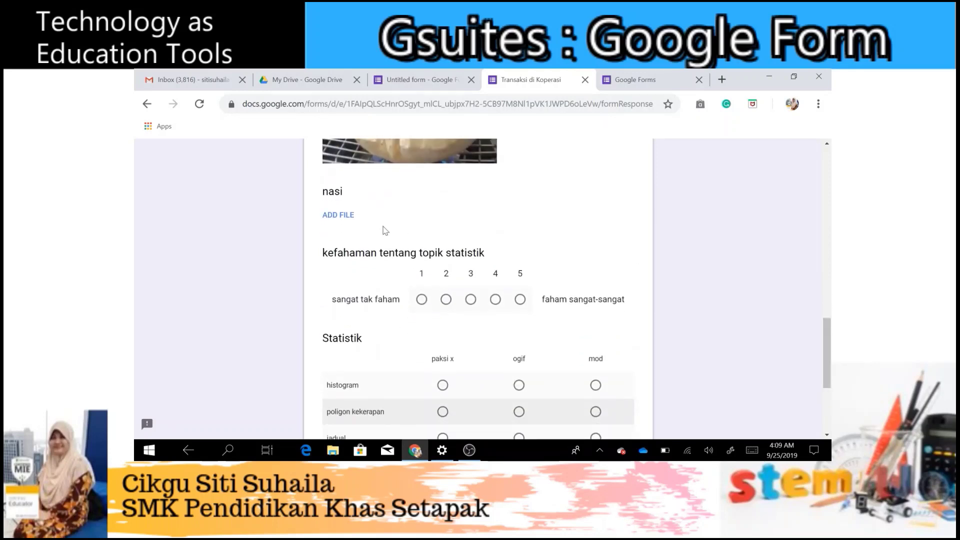
left_click(346, 221)
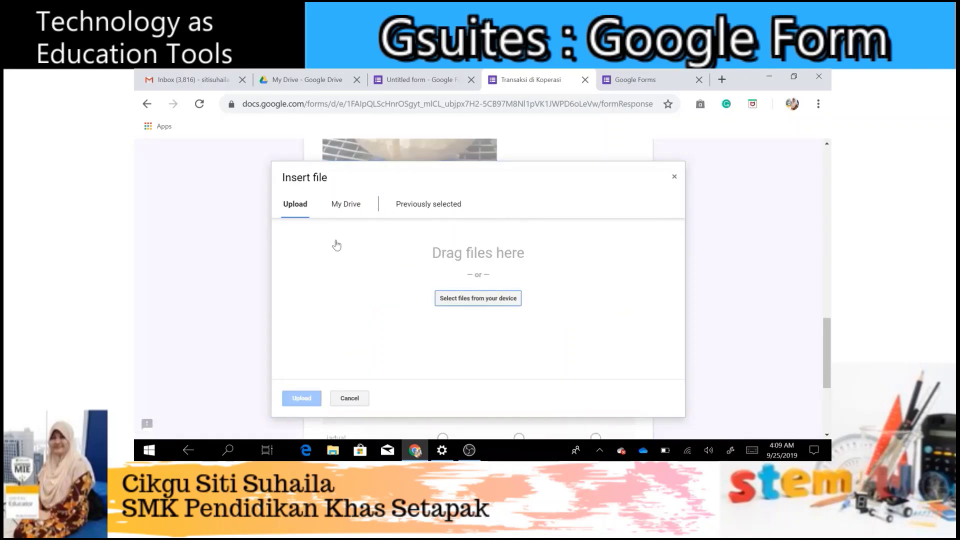
left_click(353, 205)
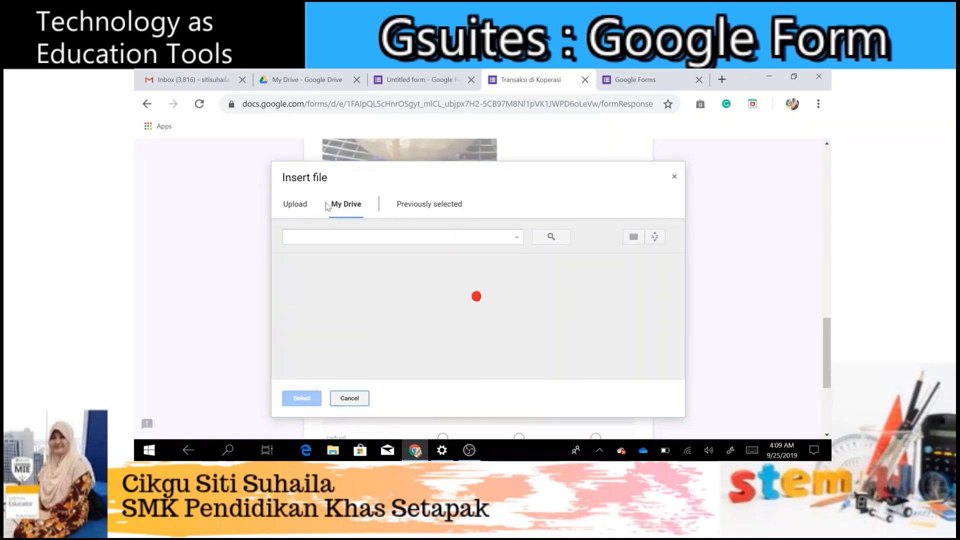
left_click(291, 208)
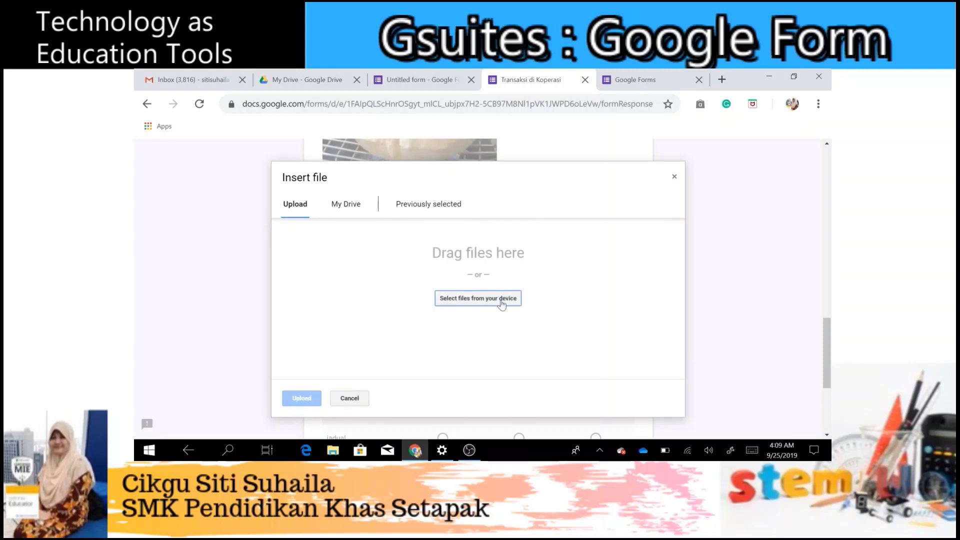
left_click(674, 177)
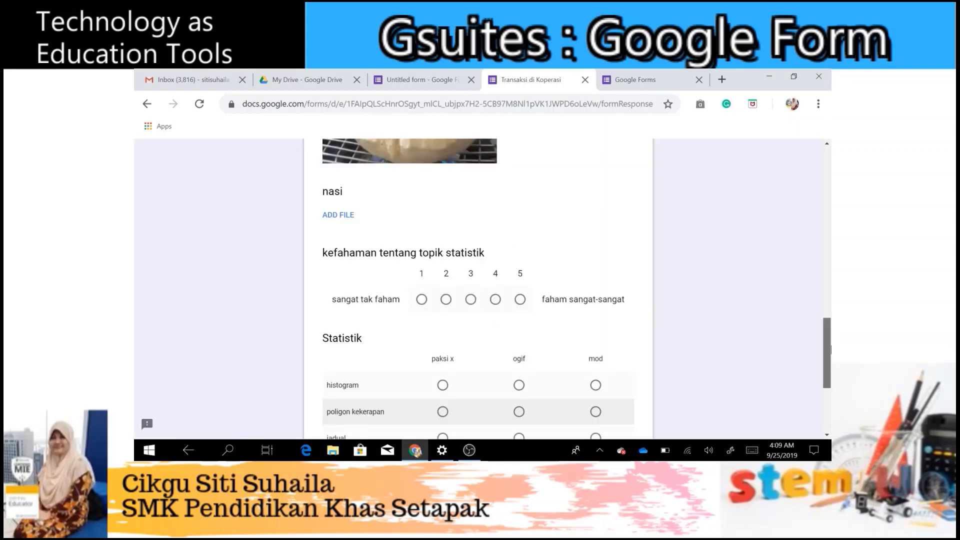
Try several ratings for "kefahaman tentang topik statistik" and settle on 4.
scroll(821, 320, "down", 2)
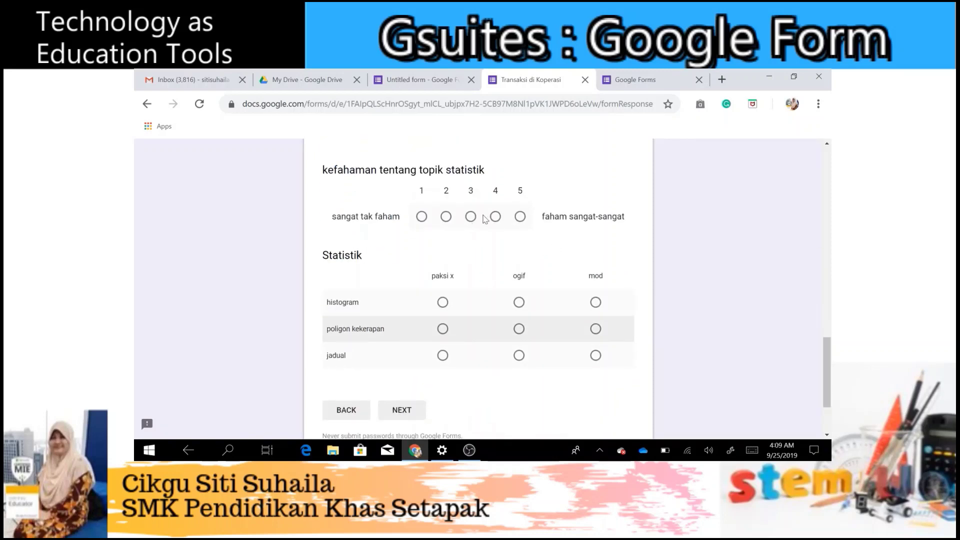
left_click(446, 217)
left_click(475, 222)
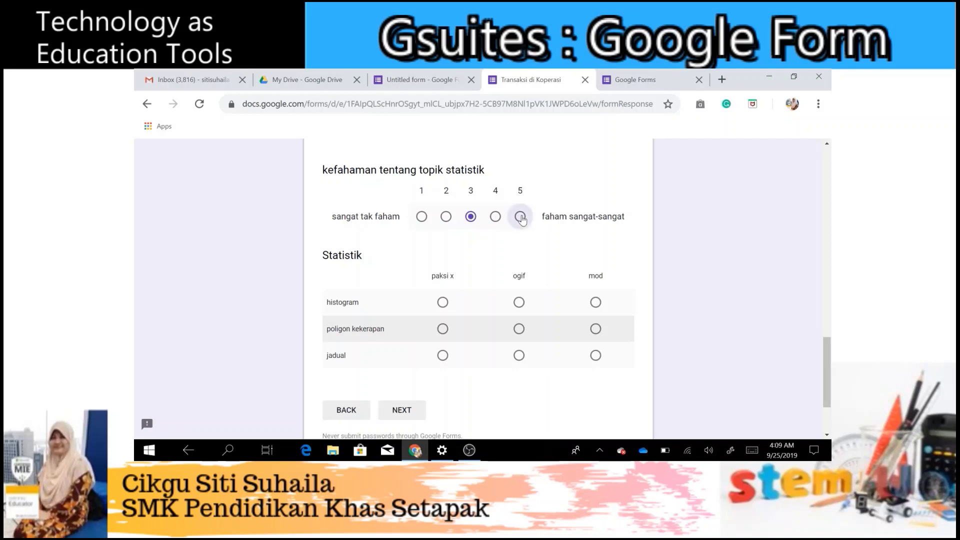
left_click(521, 219)
left_click(496, 218)
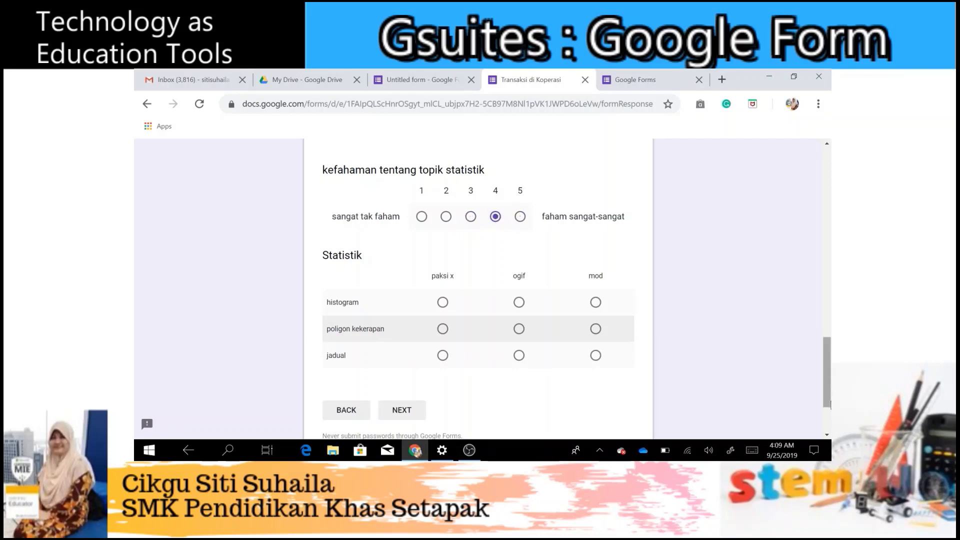
Try the paksi x, ogif and mod choices for the histogram row of the "Statistik" grid, ending on mod.
scroll(827, 420, "down", 2)
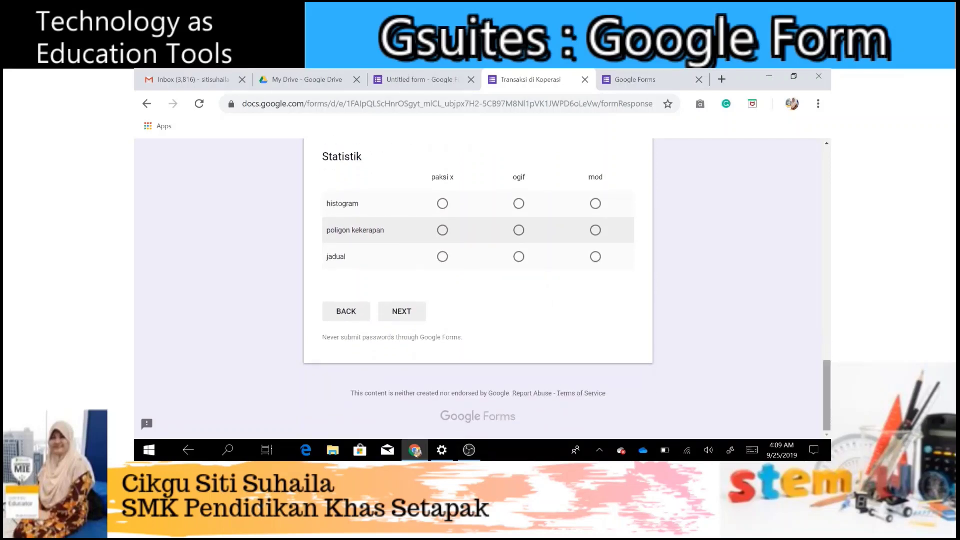
scroll(828, 410, "up", 2)
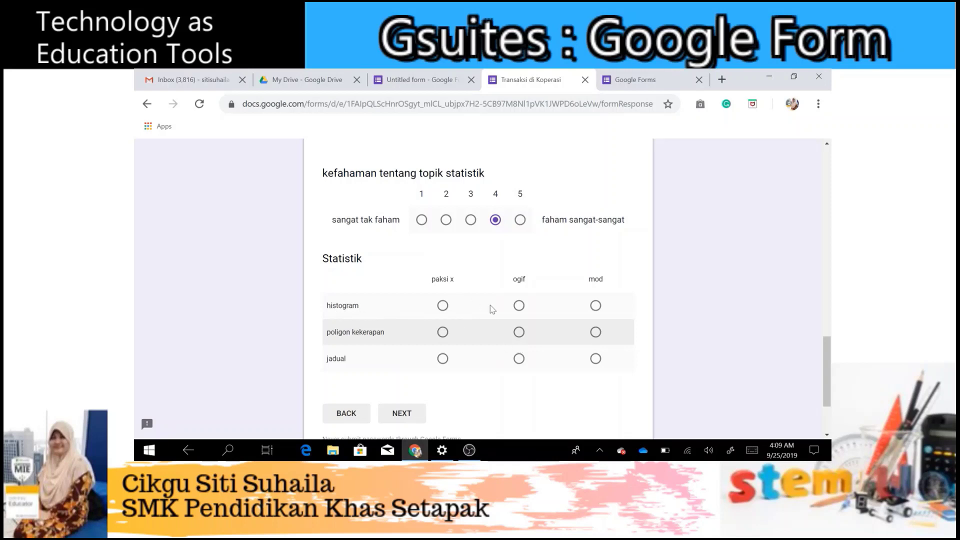
left_click(443, 306)
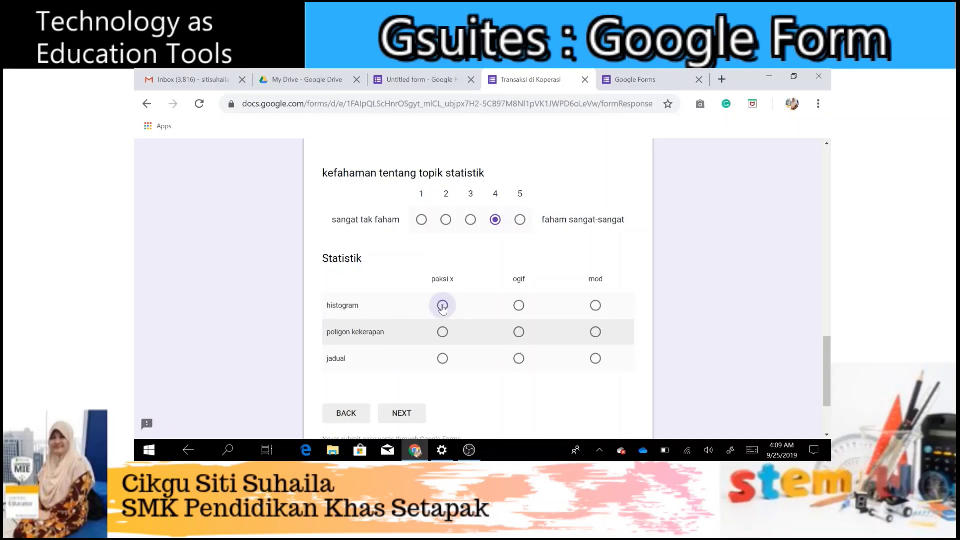
left_click(519, 307)
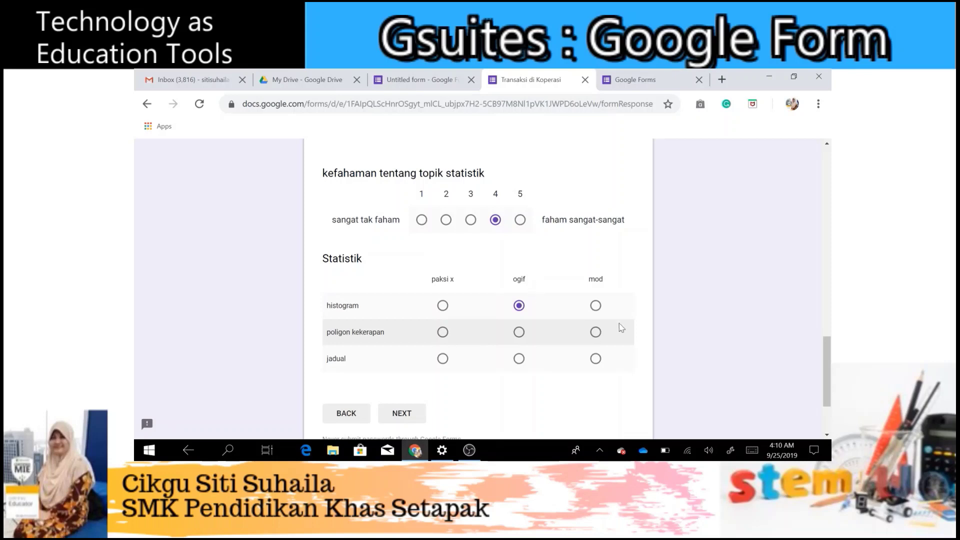
left_click(595, 306)
left_click(442, 308)
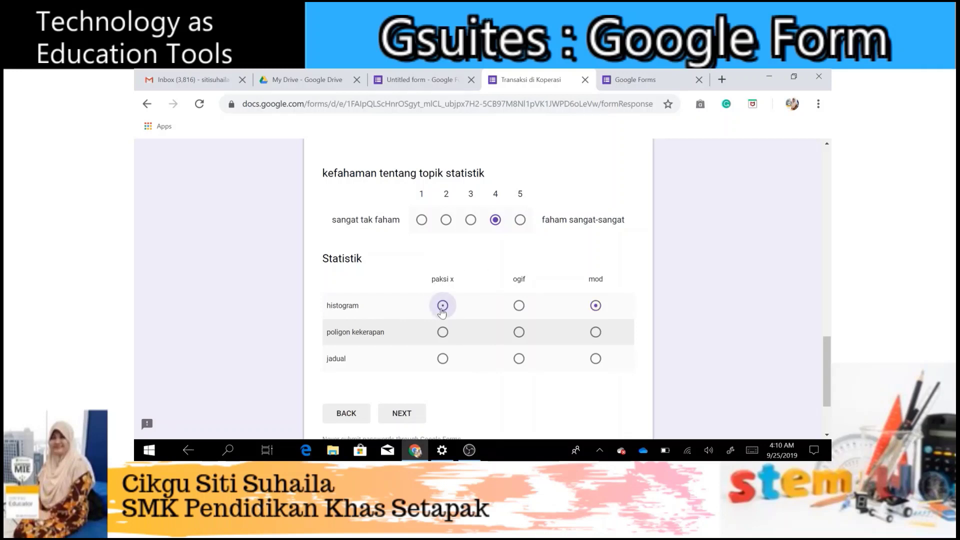
left_click(520, 307)
left_click(596, 308)
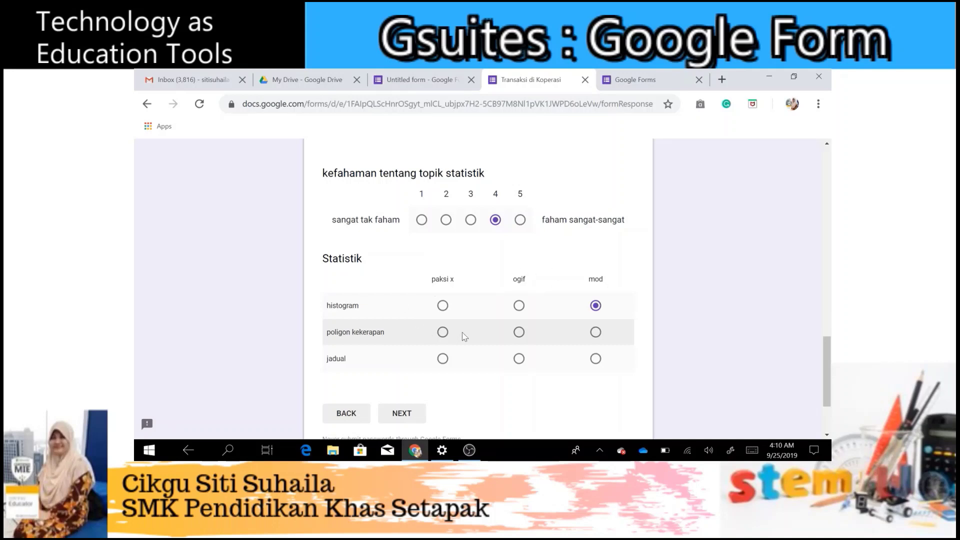
Answer the "Statistik" grid with mod for poligon kekerapan and paksi x for histogram.
left_click(443, 332)
left_click(520, 333)
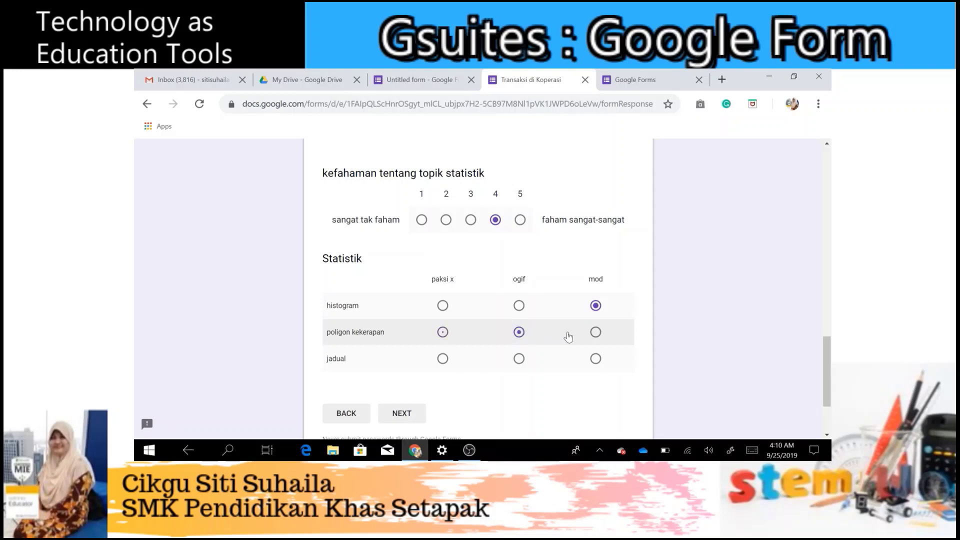
left_click(594, 334)
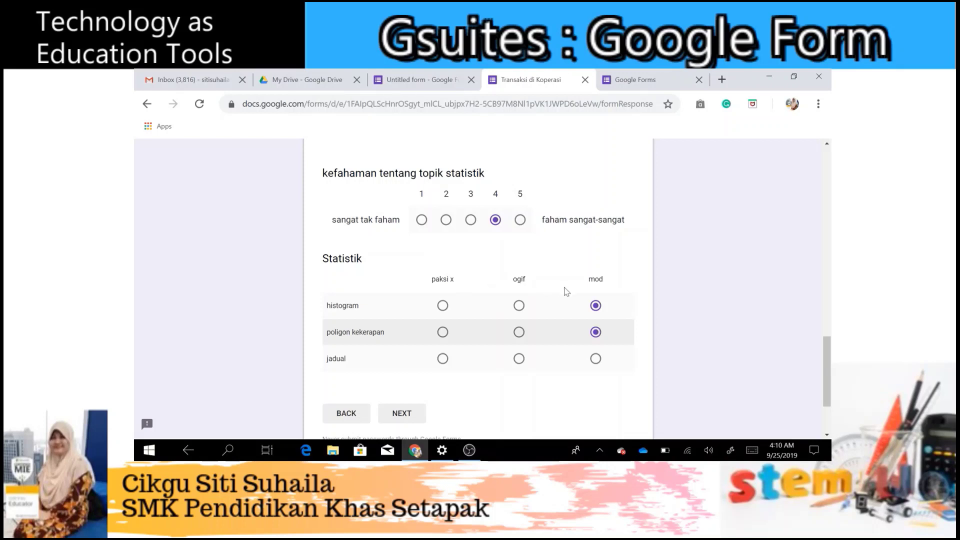
left_click(443, 306)
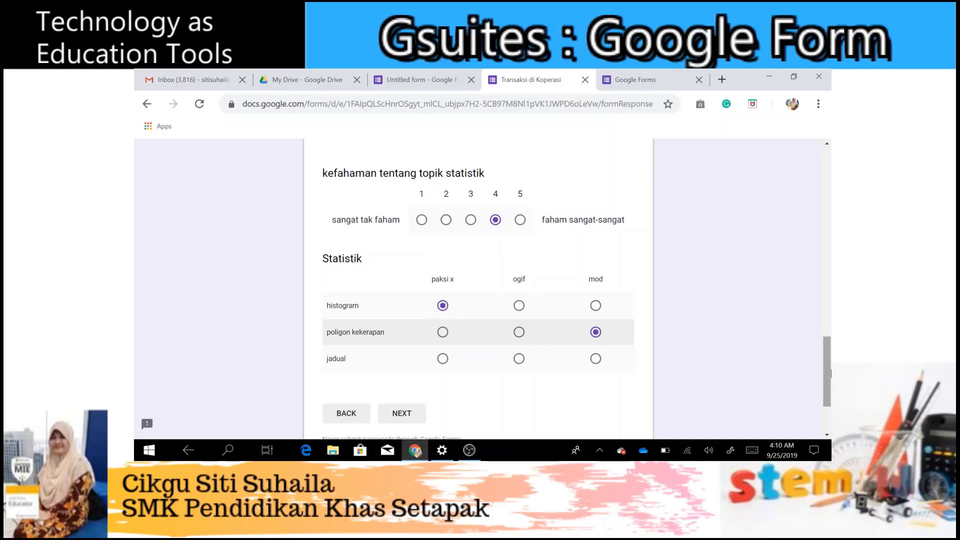
Continue to the next form section and mark both x and y for linear and kuadratik in the "Graf fungsi" grid.
scroll(828, 395, "down", 2)
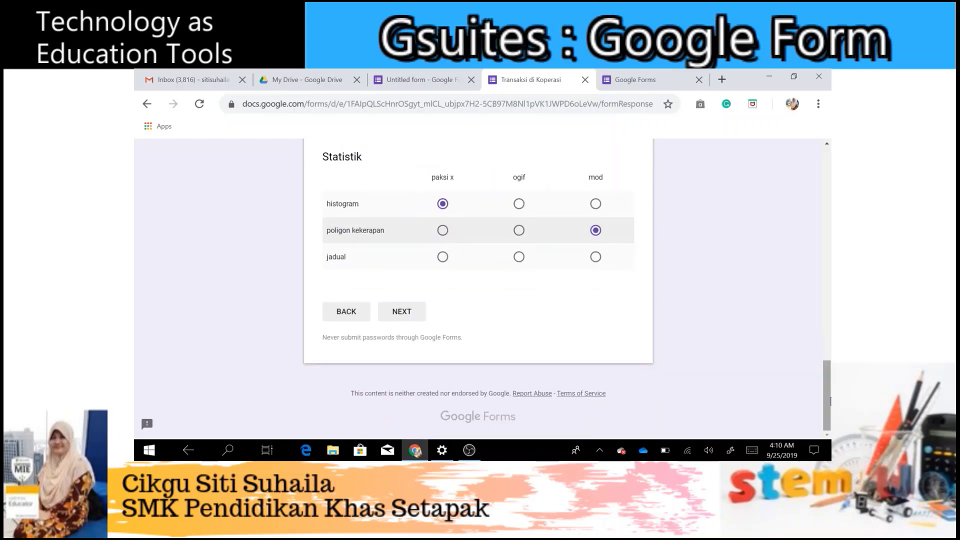
left_click(411, 314)
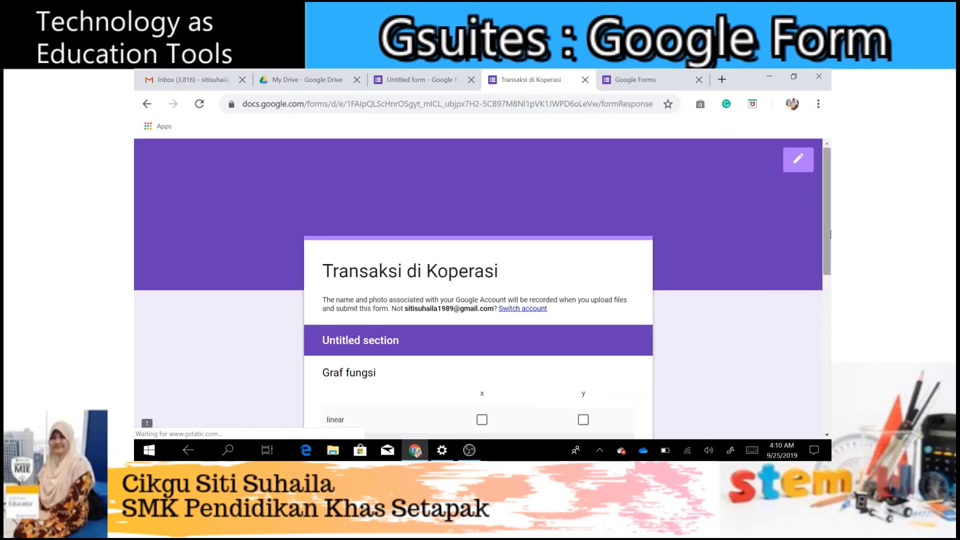
scroll(830, 320, "down", 3)
scroll(830, 322, "down", 2)
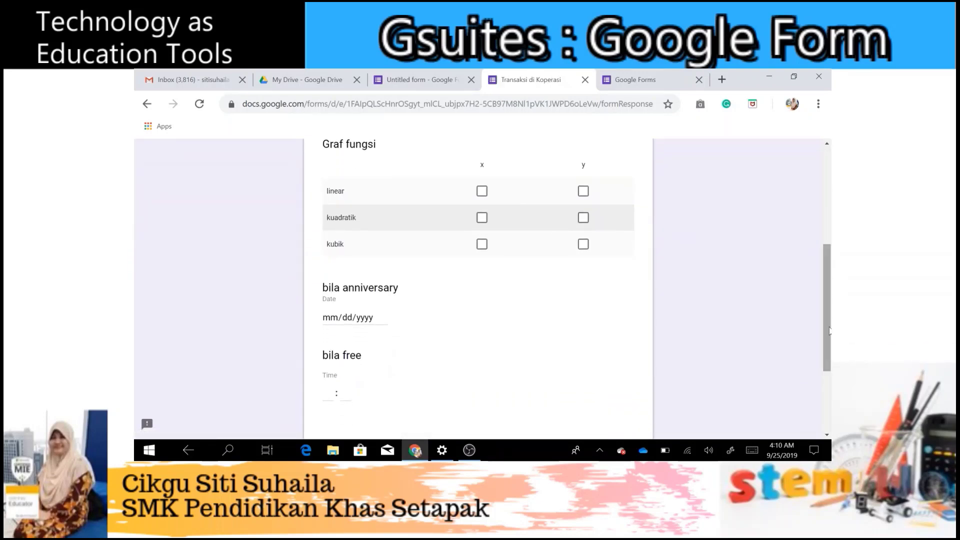
scroll(600, 245, "up", 1)
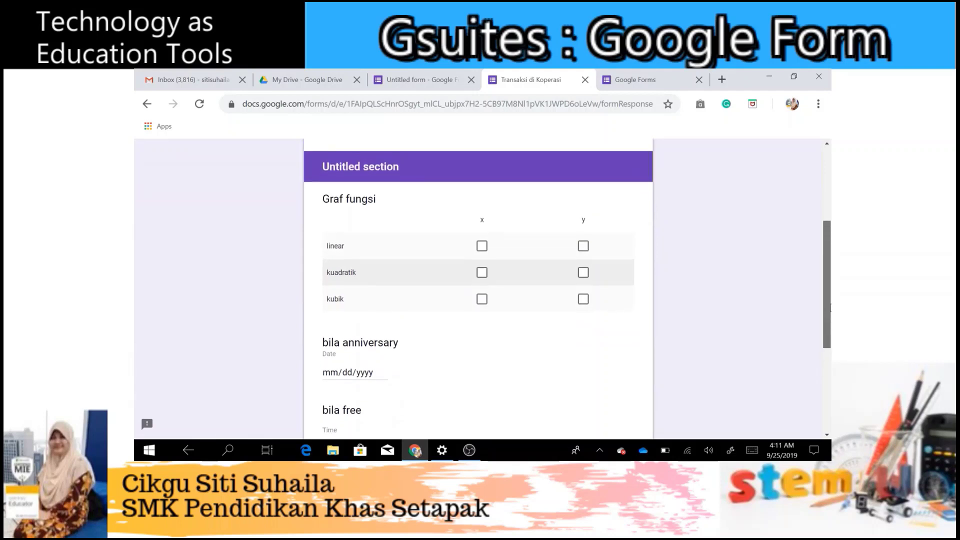
left_click(482, 250)
left_click(583, 252)
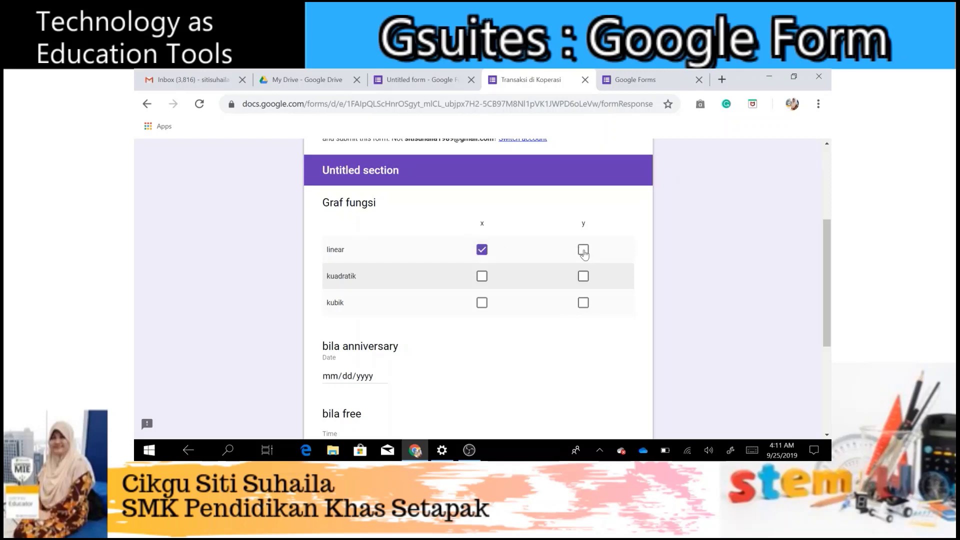
left_click(482, 278)
left_click(585, 277)
View the calendar for the "bila anniversary" date question and close it without choosing a date.
left_click_drag(829, 257, 818, 317)
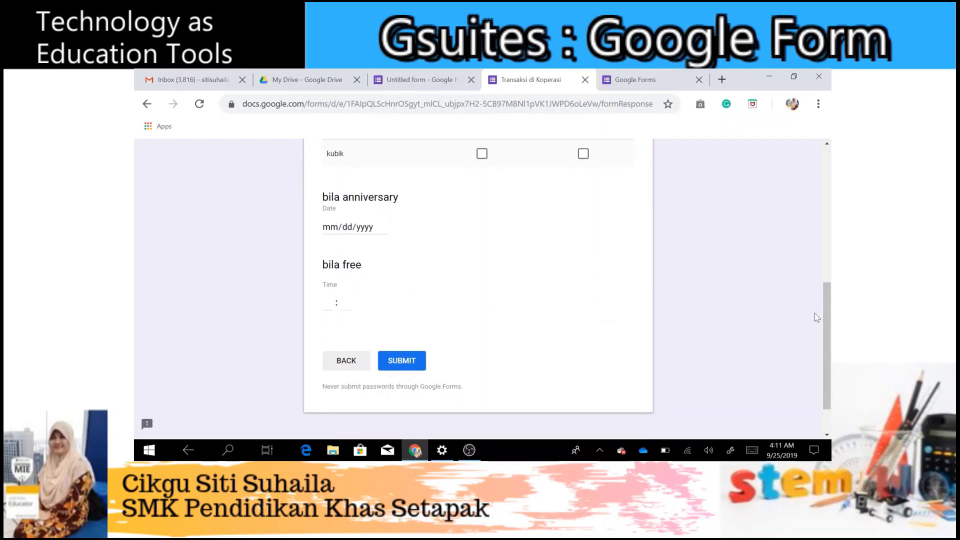
left_click(361, 228)
left_click(382, 227)
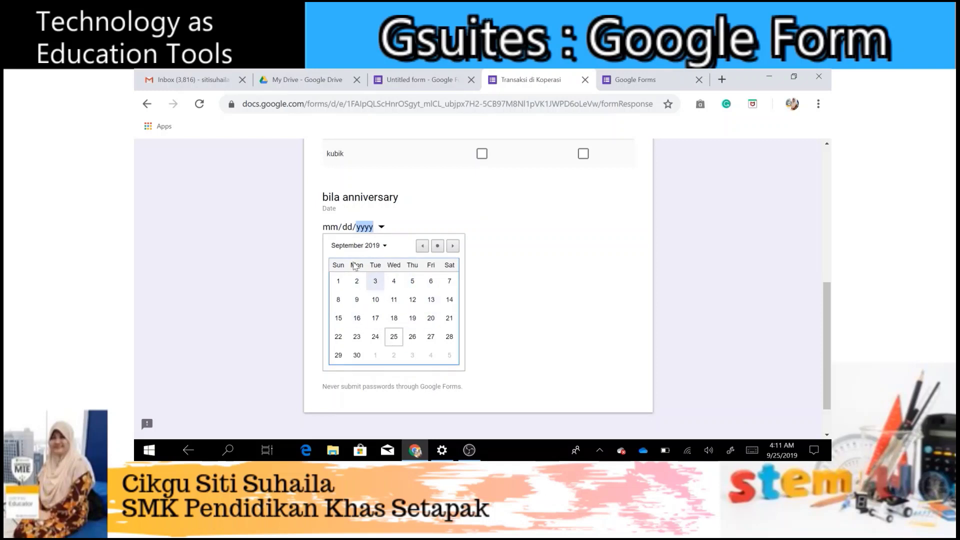
left_click(530, 213)
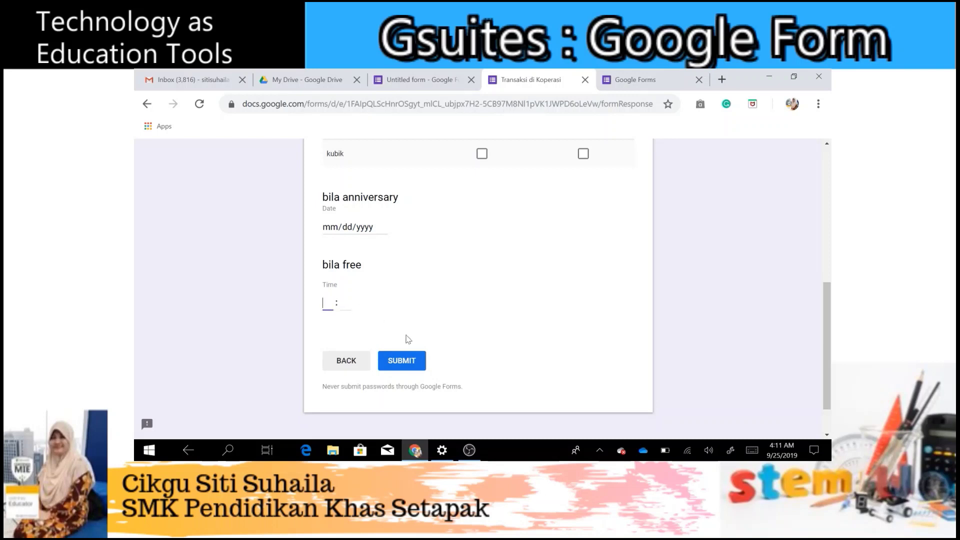
Set the "bila free" time to 12:00 and submit the form response.
type("12")
left_click(398, 362)
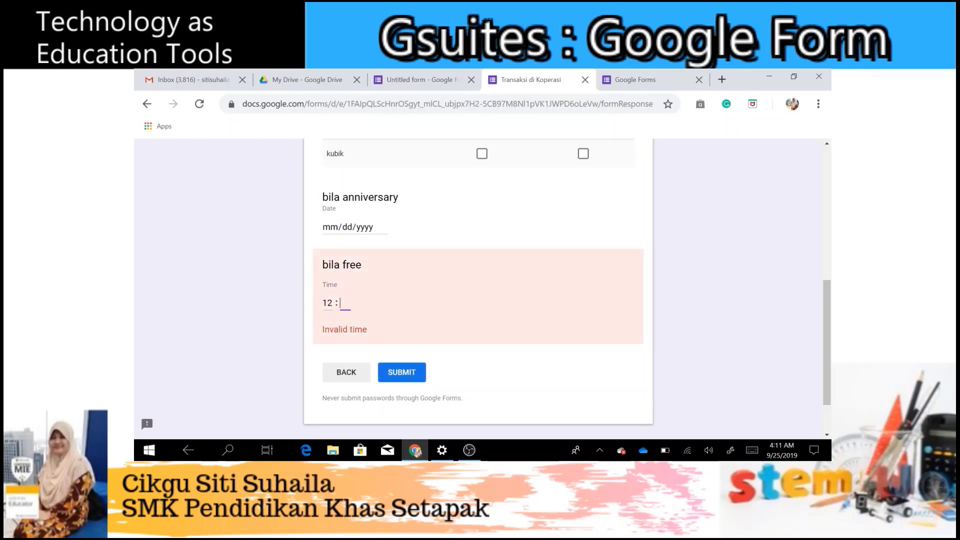
left_click(398, 373)
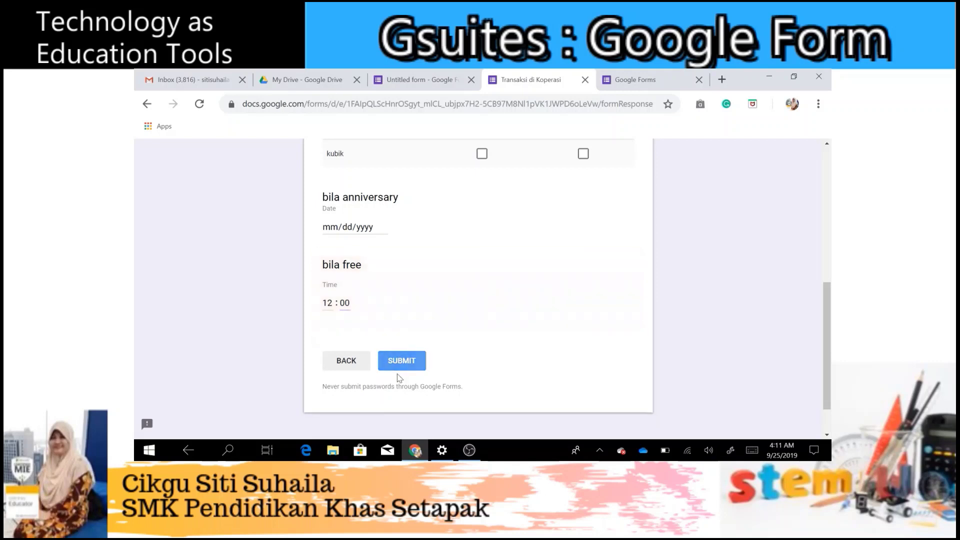
left_click(407, 362)
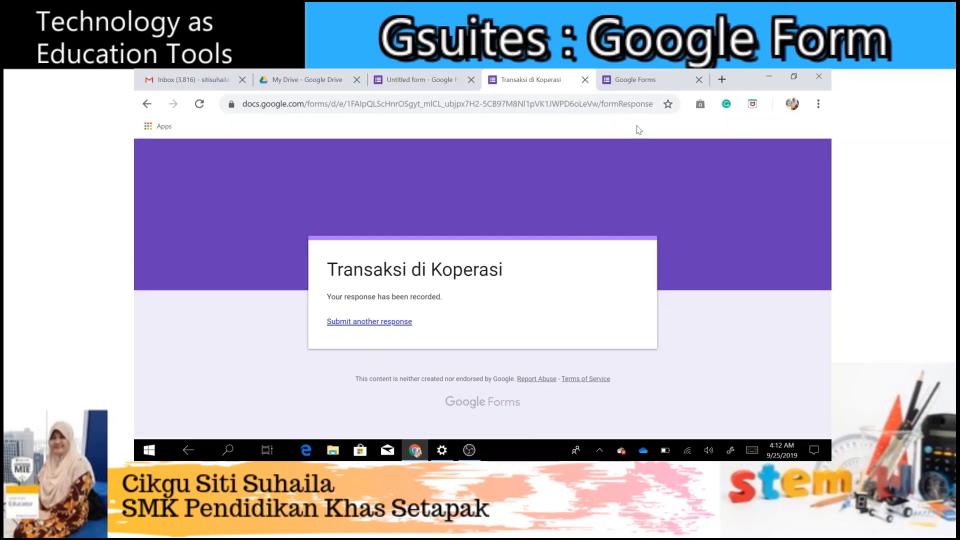
Return to the form editor and show the summary of the collected responses.
left_click(411, 71)
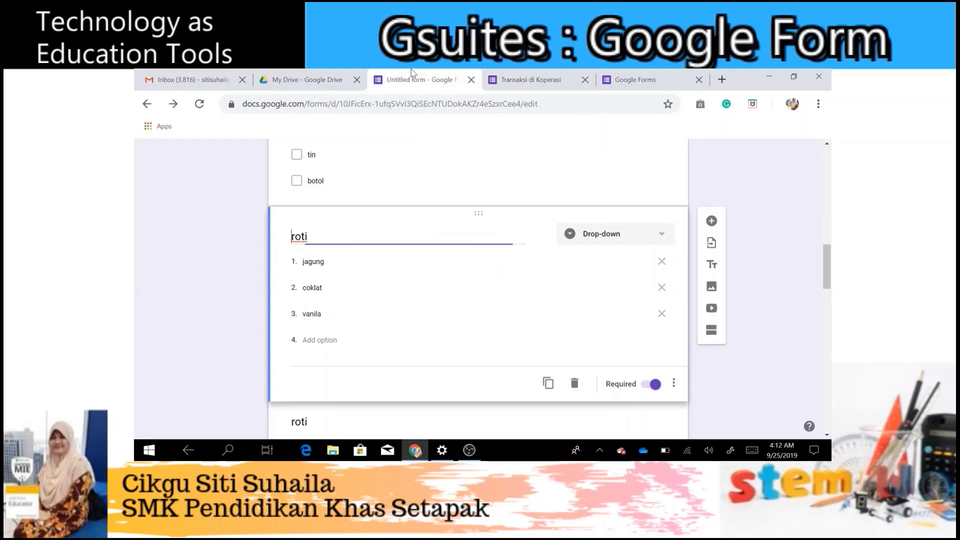
left_click_drag(827, 253, 831, 378)
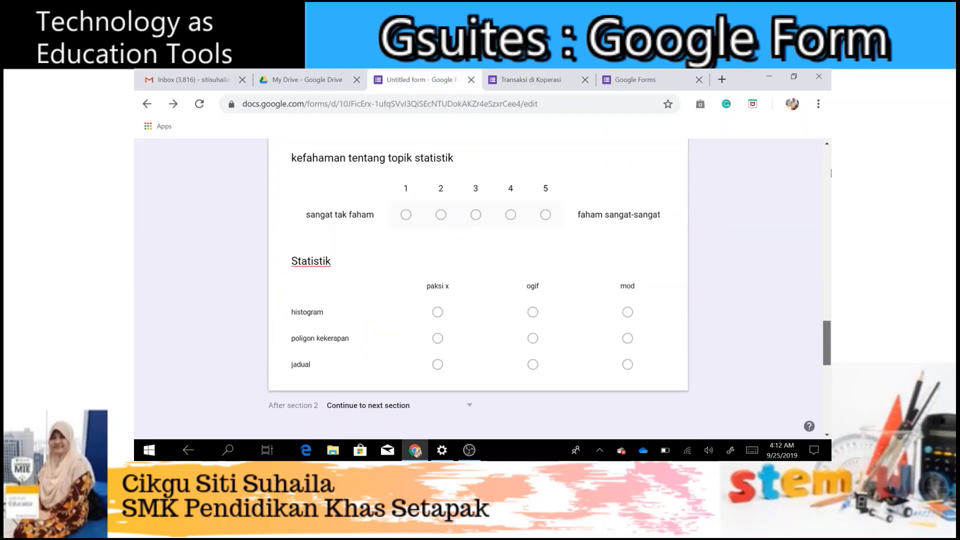
scroll(491, 186, "up", 20)
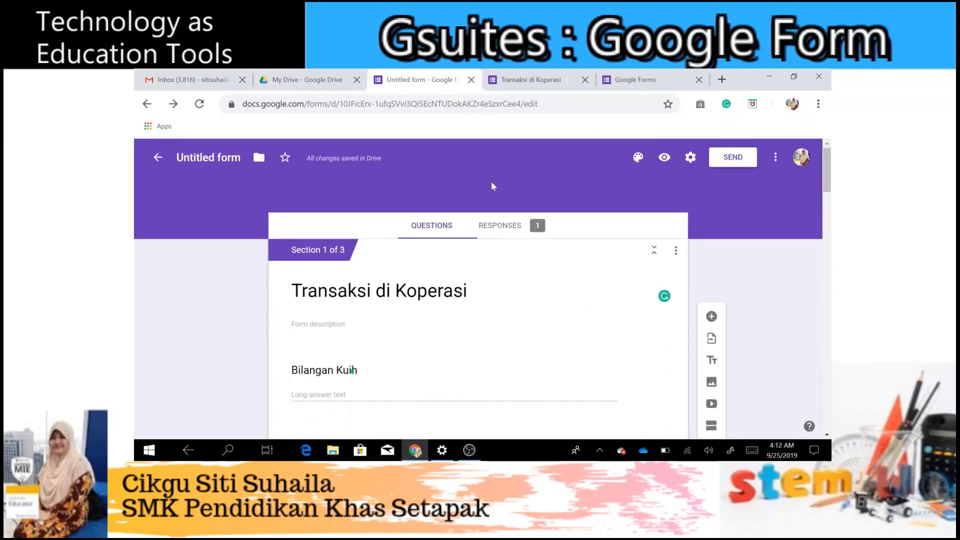
left_click(506, 229)
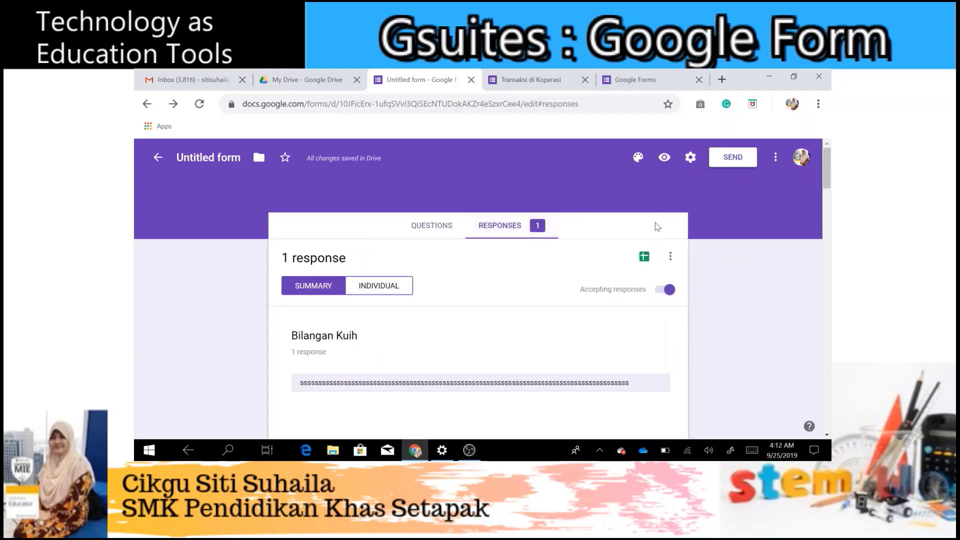
Examine the response summary charts as far as the "Lain2" question and return to the start of the summary.
left_click_drag(827, 172, 826, 249)
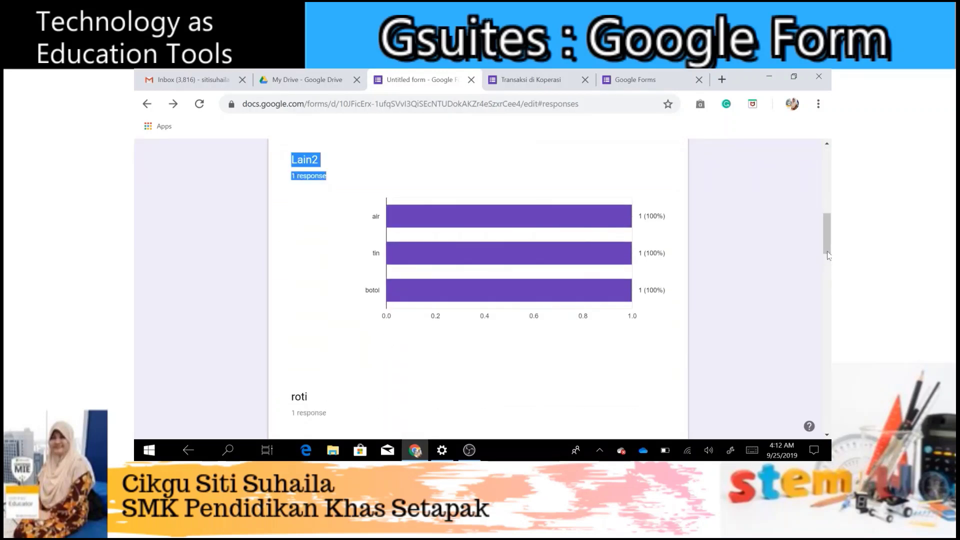
left_click(798, 243)
left_click_drag(827, 235, 829, 163)
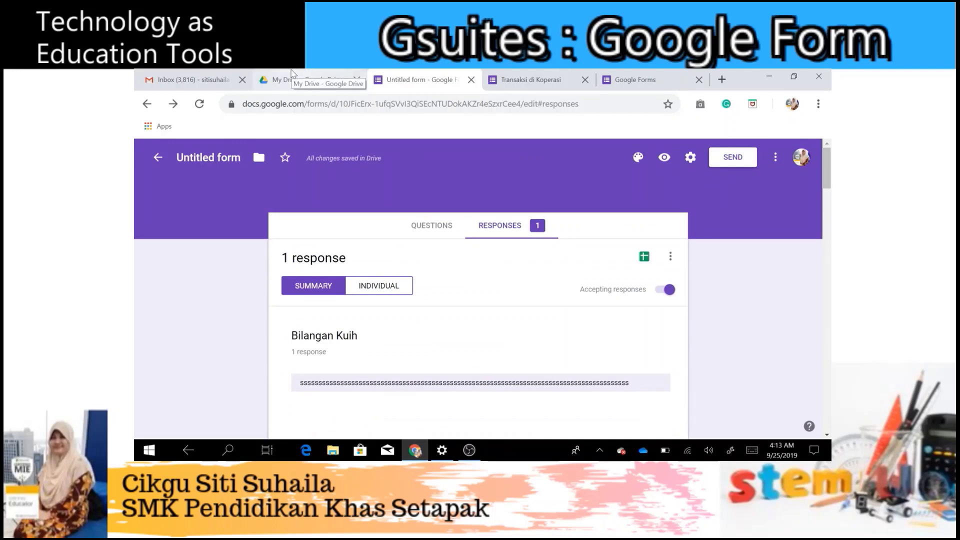
Switch to Google Drive, view the advanced search options, and search the drive for "akks".
left_click(307, 79)
left_click(305, 156)
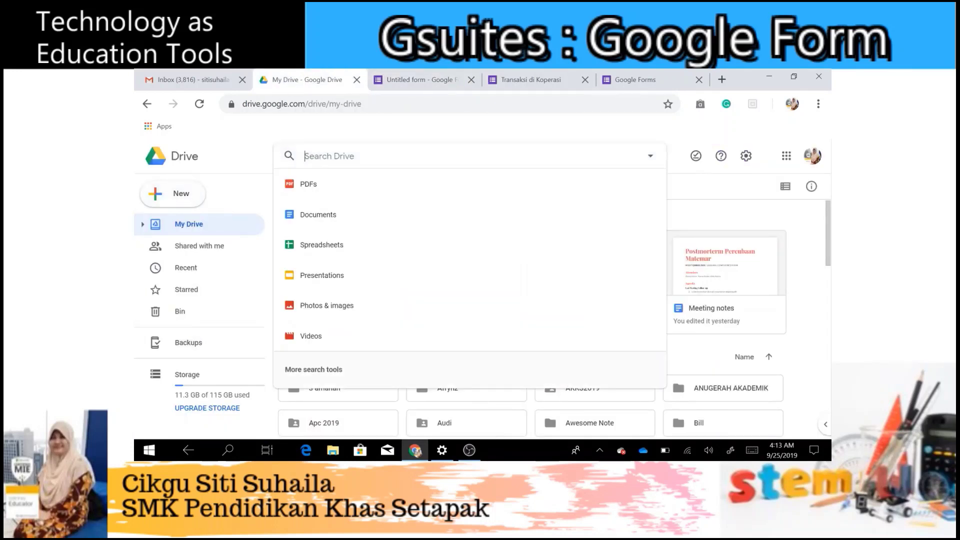
left_click(325, 369)
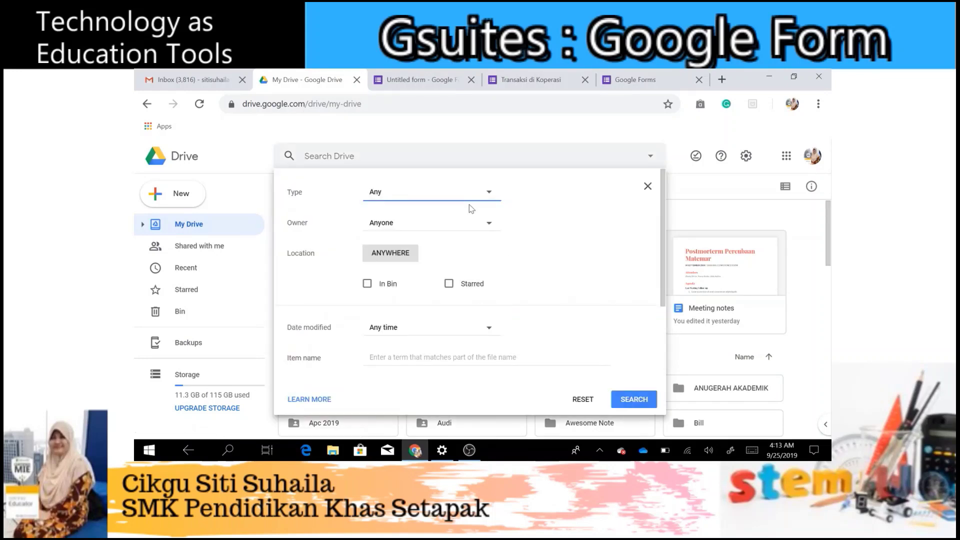
left_click_drag(660, 300, 659, 363)
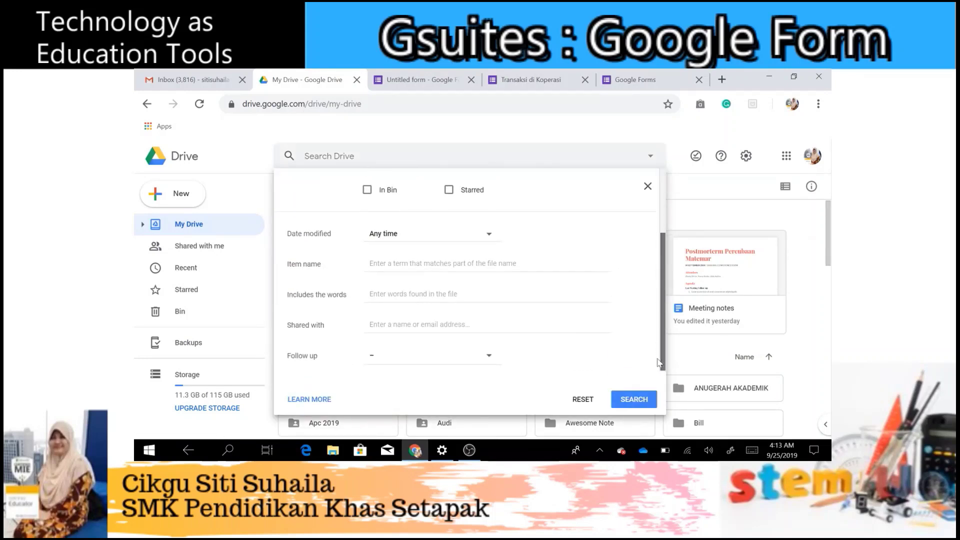
left_click(648, 186)
left_click(305, 155)
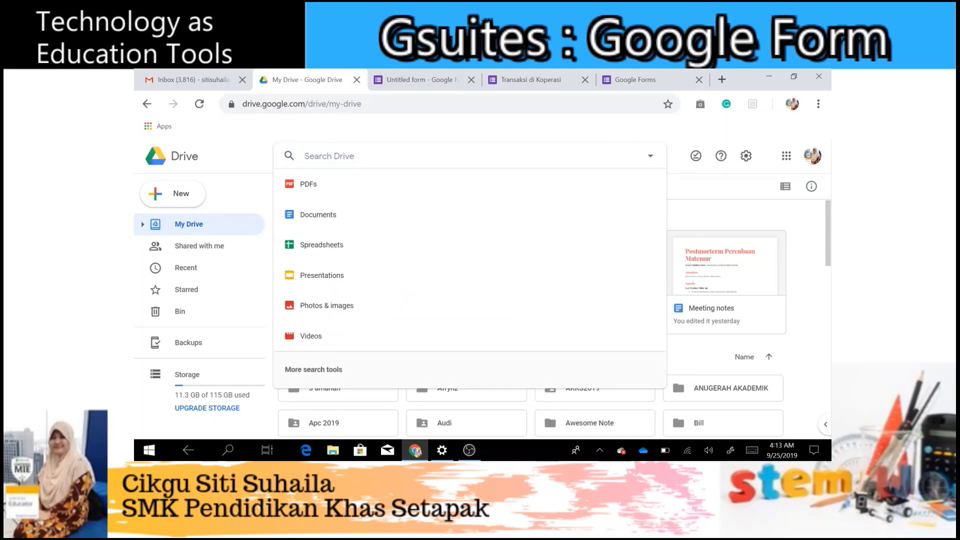
type("akks")
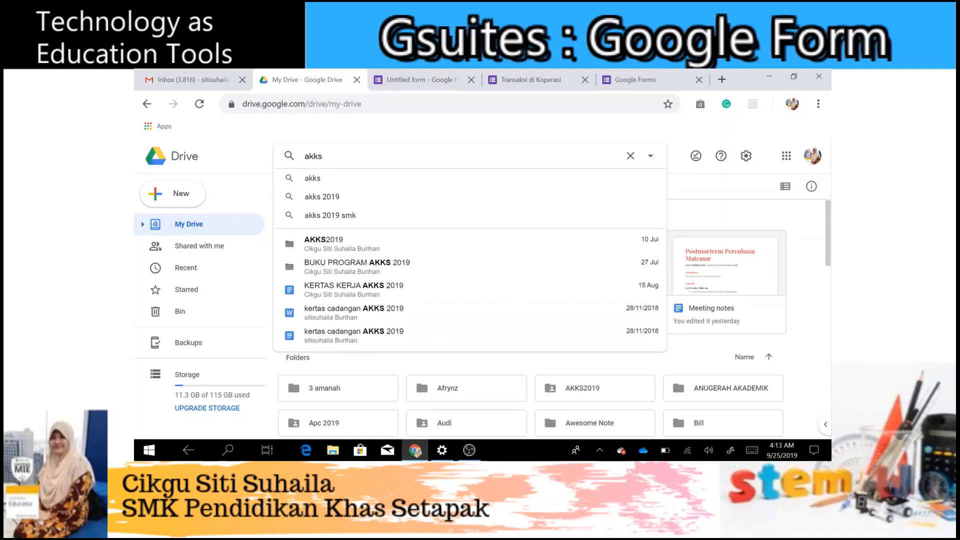
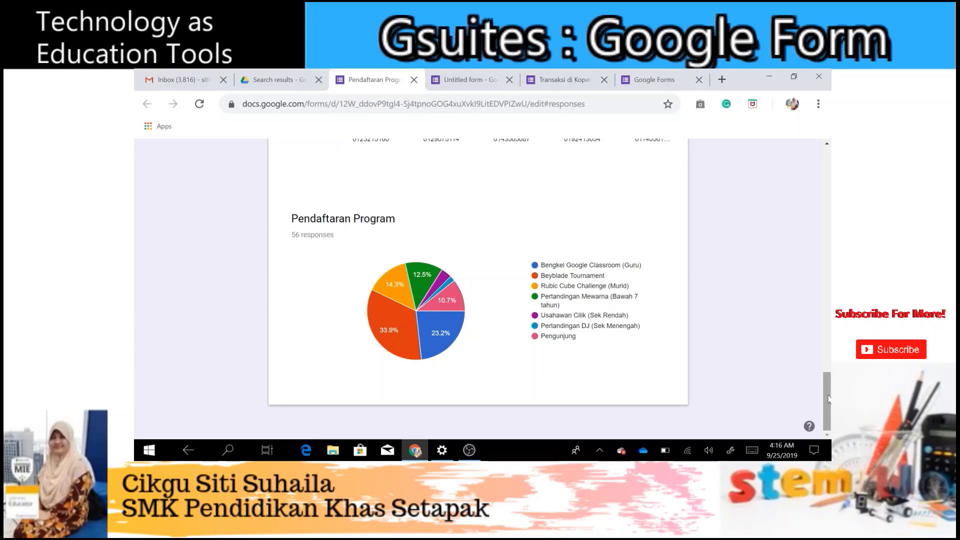
Look back over the "Pendaftaran Program" form's response summary and return to the responses of "Untitled form".
left_click_drag(828, 398, 827, 175)
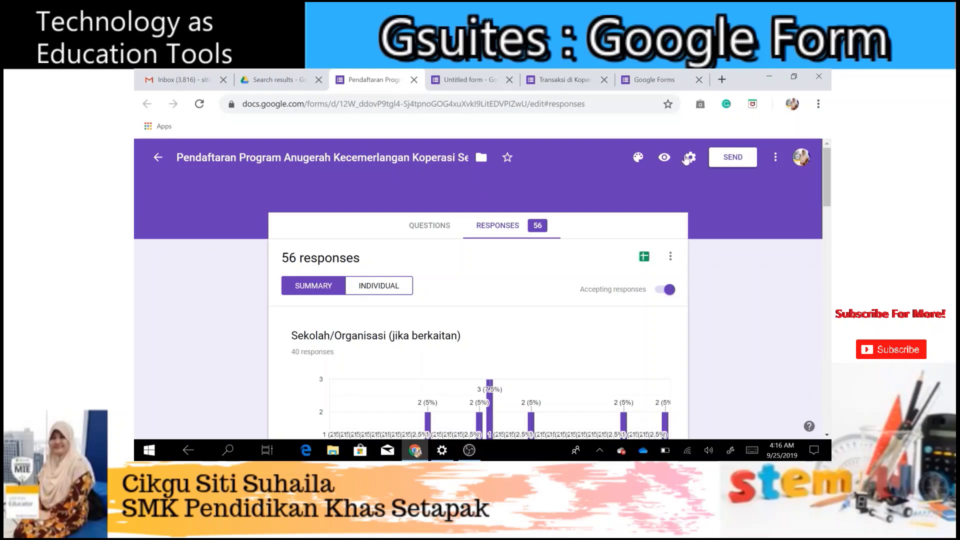
left_click(453, 76)
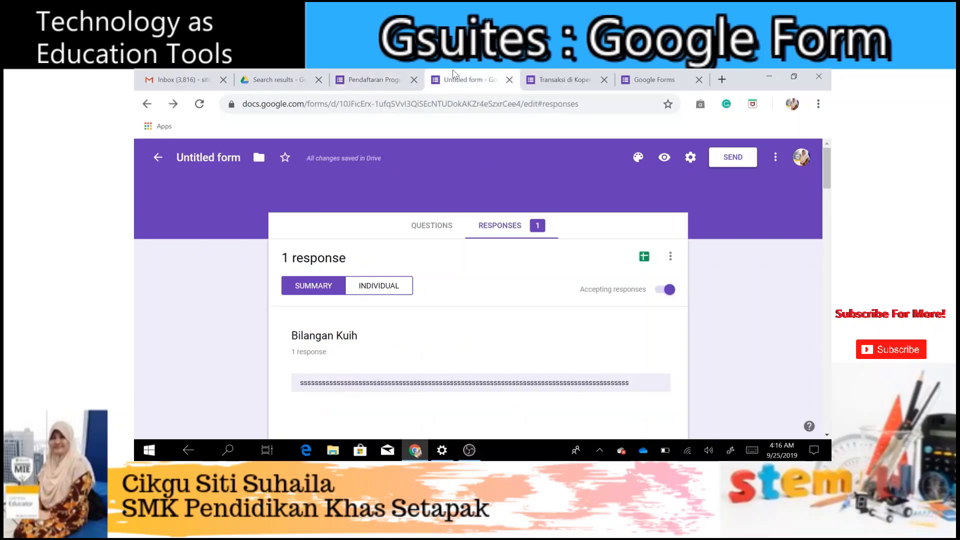
left_click(578, 81)
left_click(465, 82)
scroll(480, 300, "down", 2)
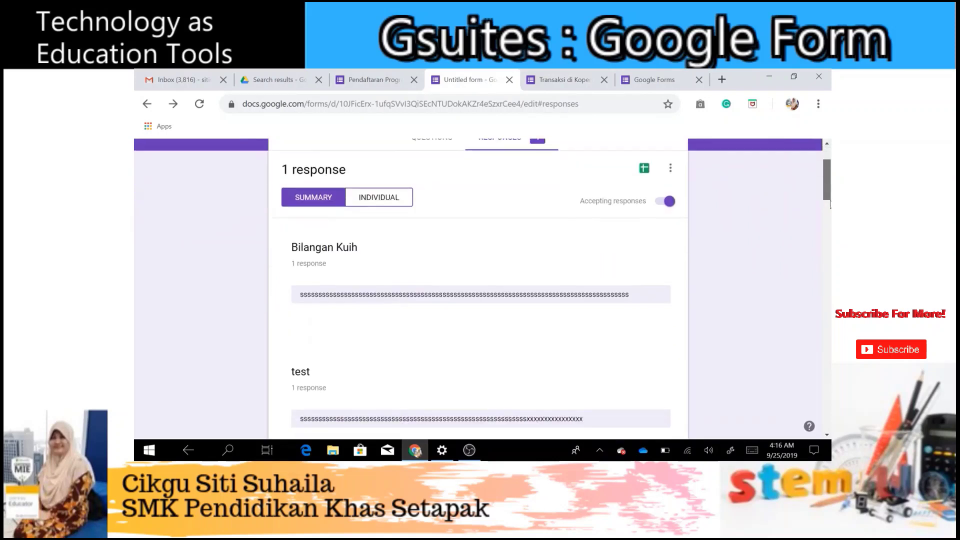
scroll(480, 300, "up", 2)
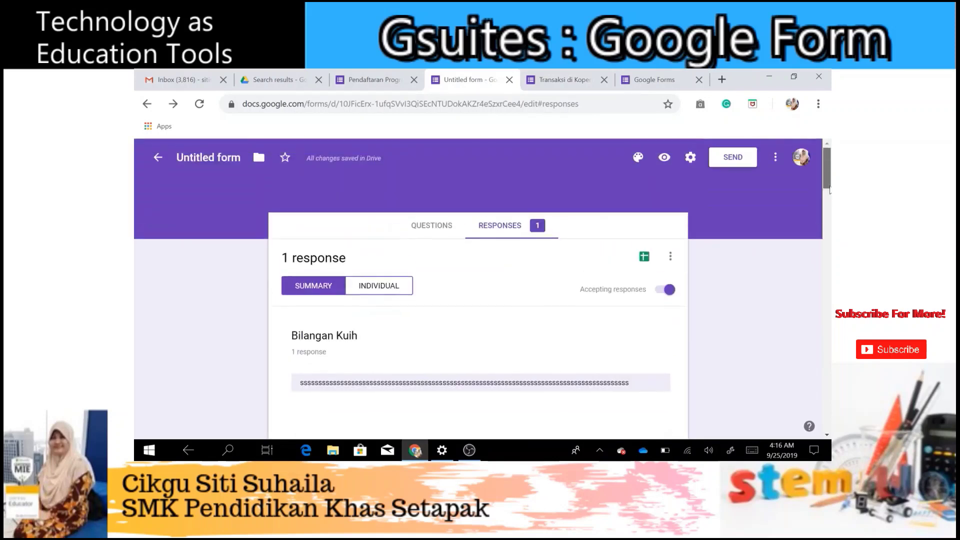
View the response management options and the new or existing spreadsheet choices for the response destination, without creating a spreadsheet.
left_click(671, 257)
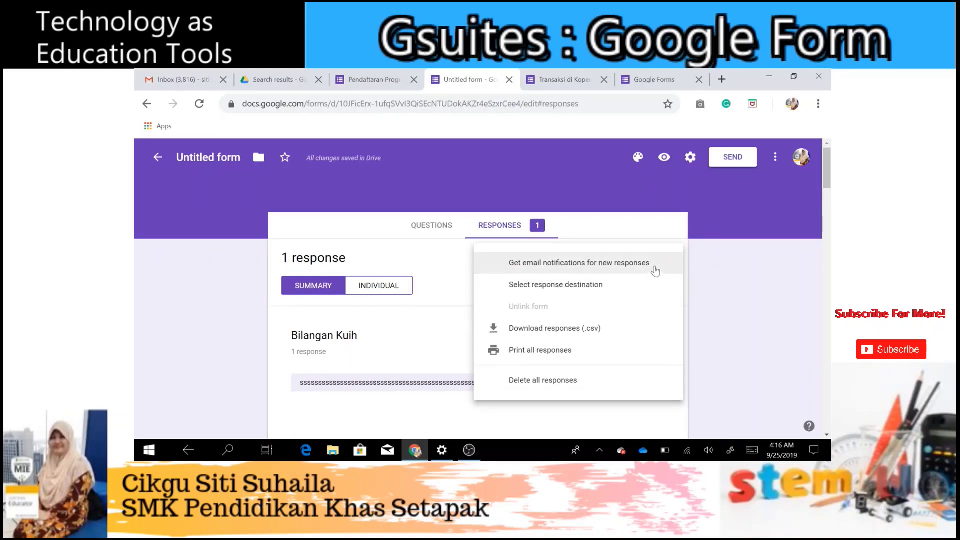
left_click(748, 265)
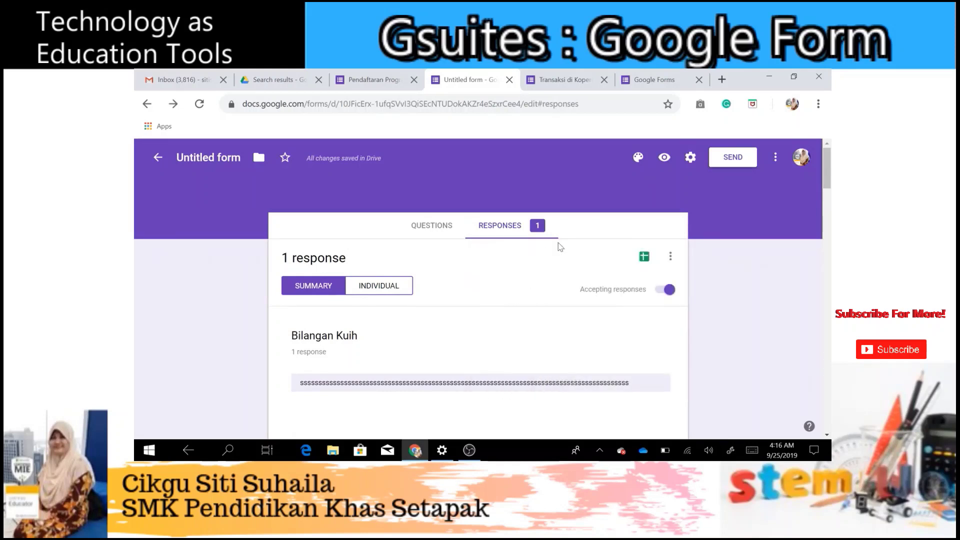
left_click(670, 259)
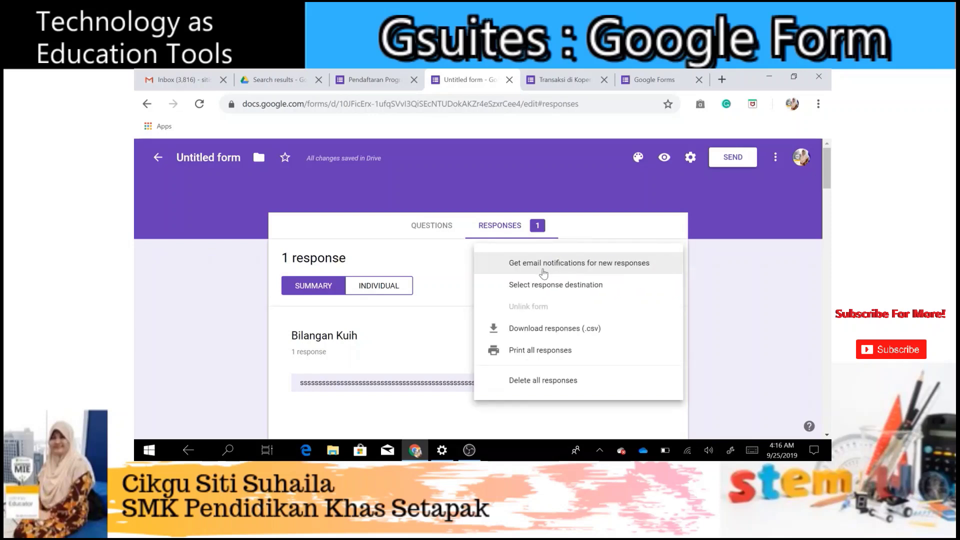
left_click(590, 290)
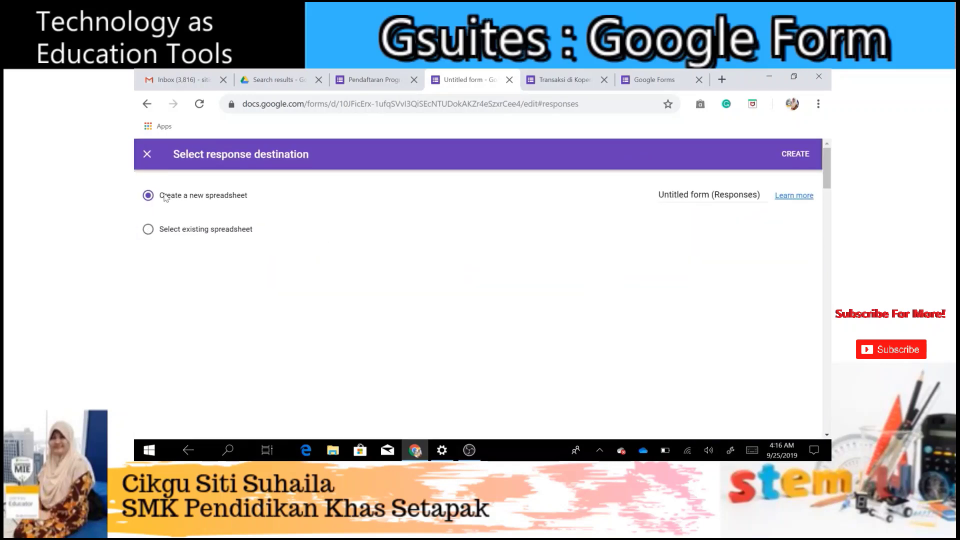
left_click(146, 232)
left_click(149, 196)
left_click(153, 237)
left_click(146, 155)
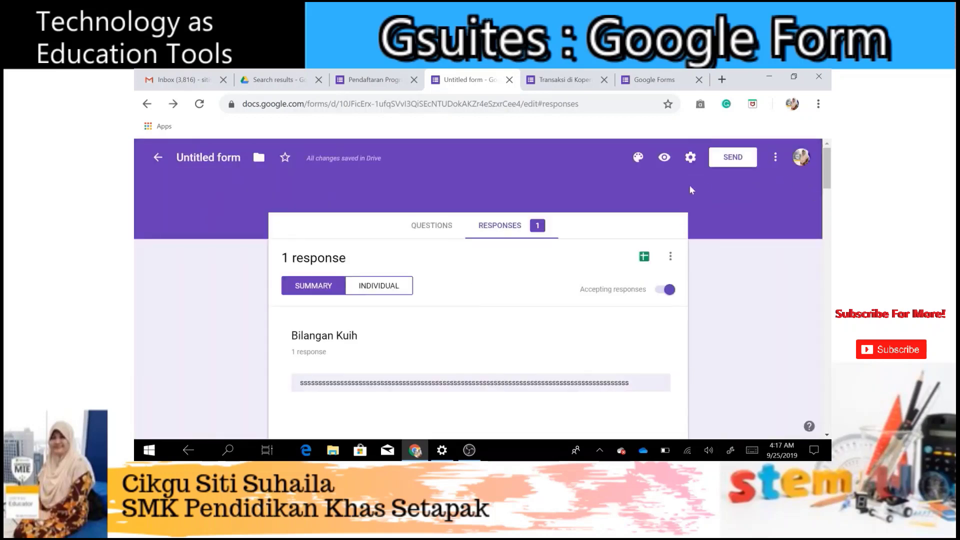
left_click(671, 258)
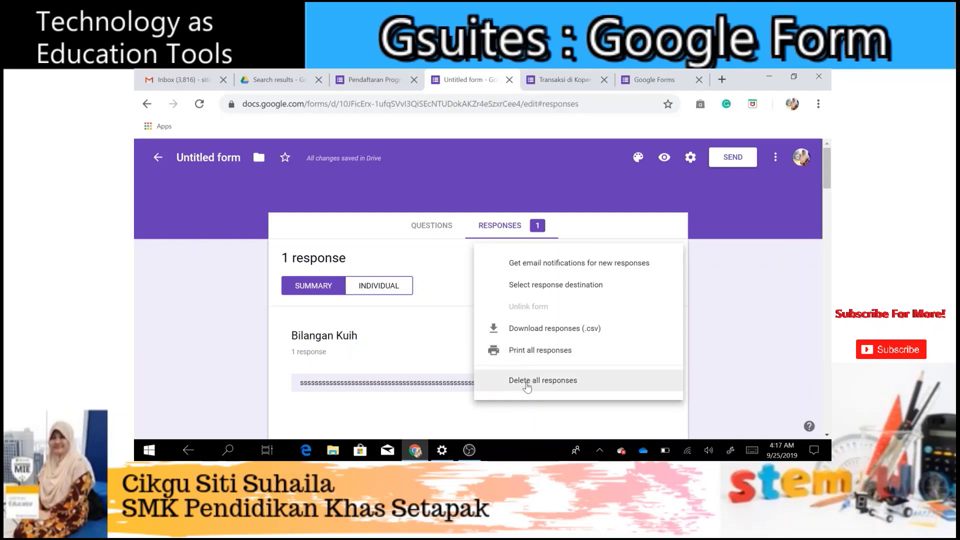
left_click(763, 221)
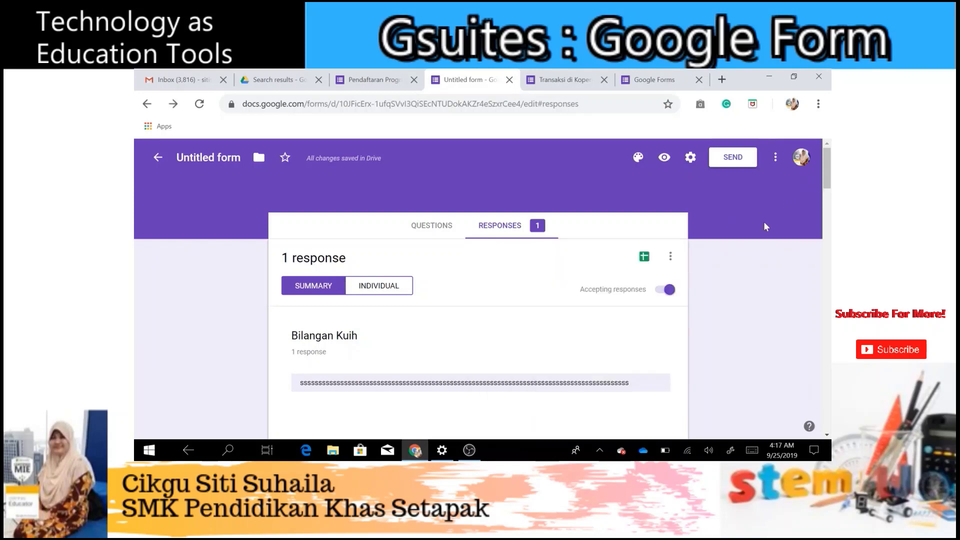
In the general form settings, try Collect email addresses on and off again, and enable Limit to 1 response.
left_click(691, 158)
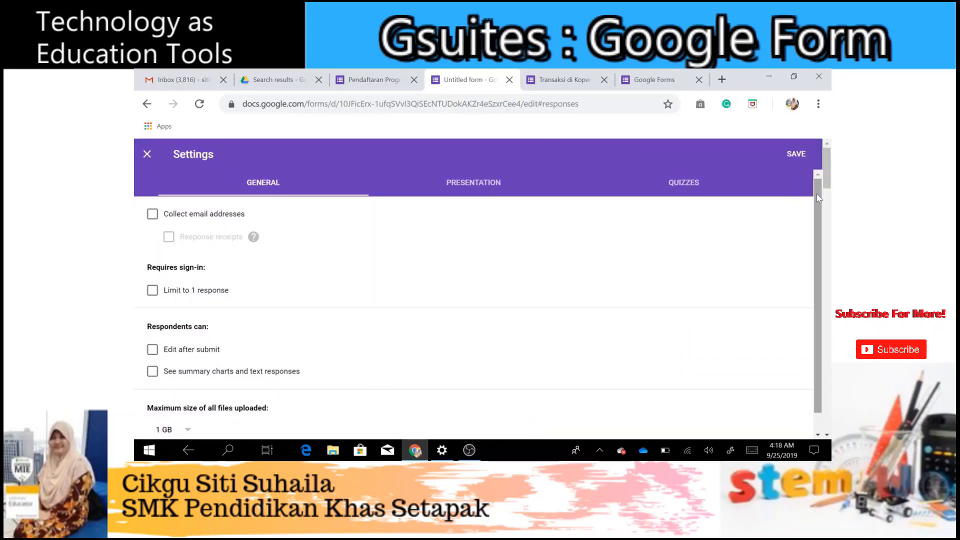
scroll(187, 180, "down", 1)
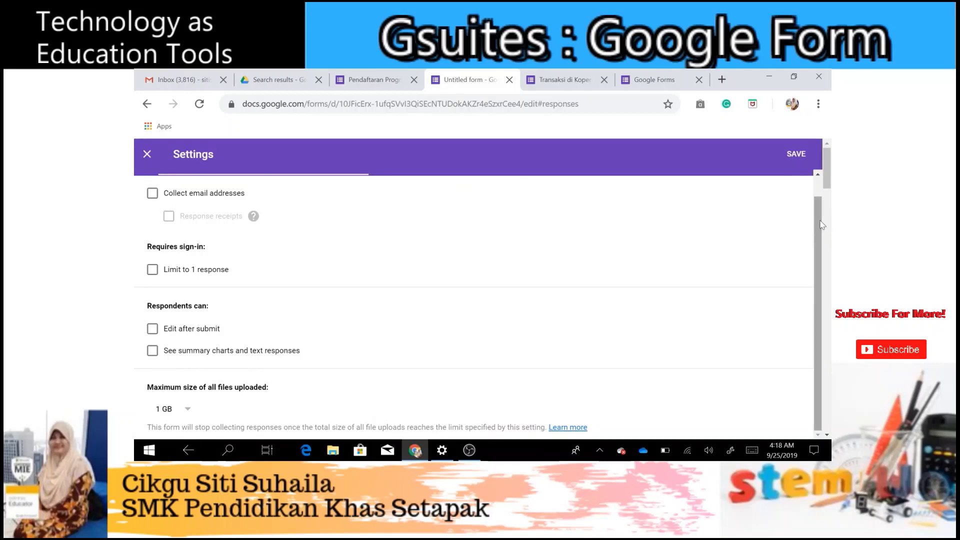
scroll(815, 225, "up", 1)
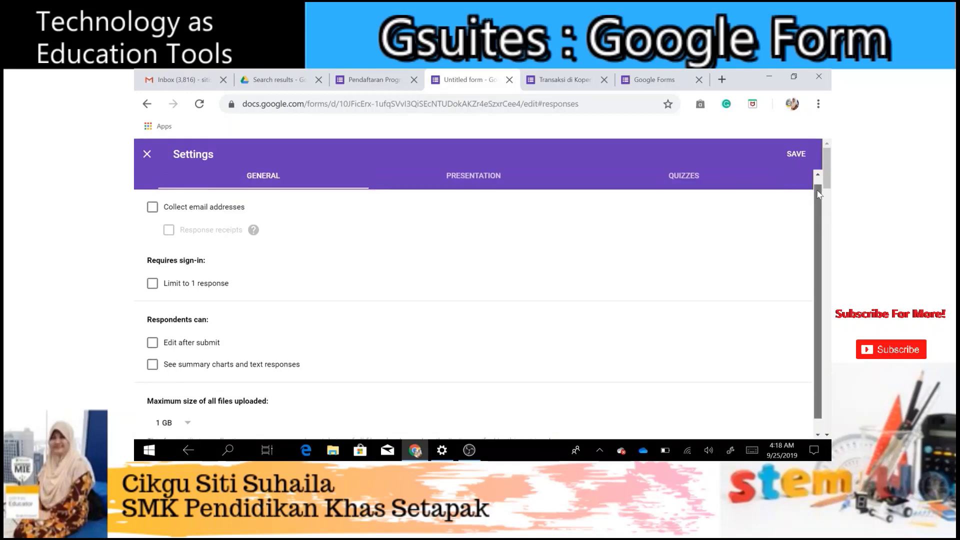
left_click(152, 218)
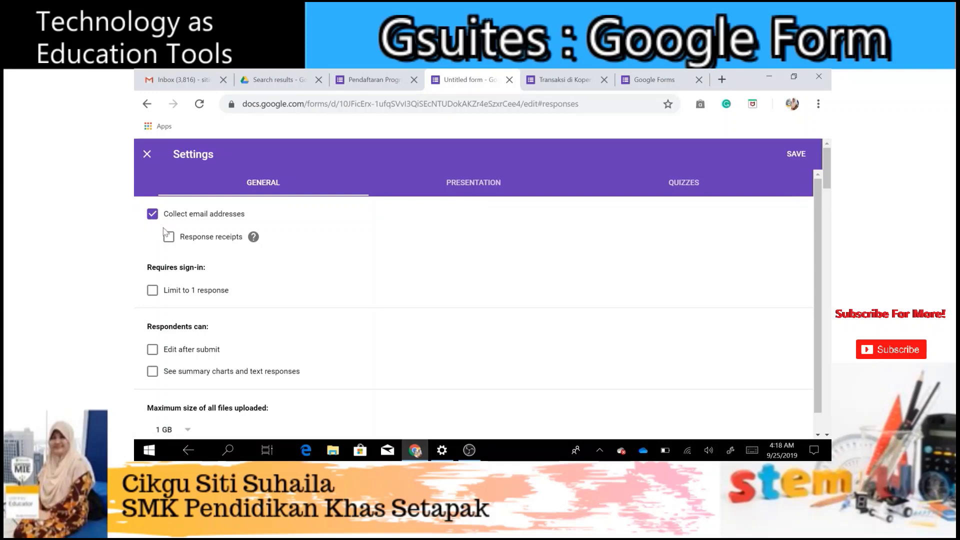
left_click(151, 219)
left_click(154, 293)
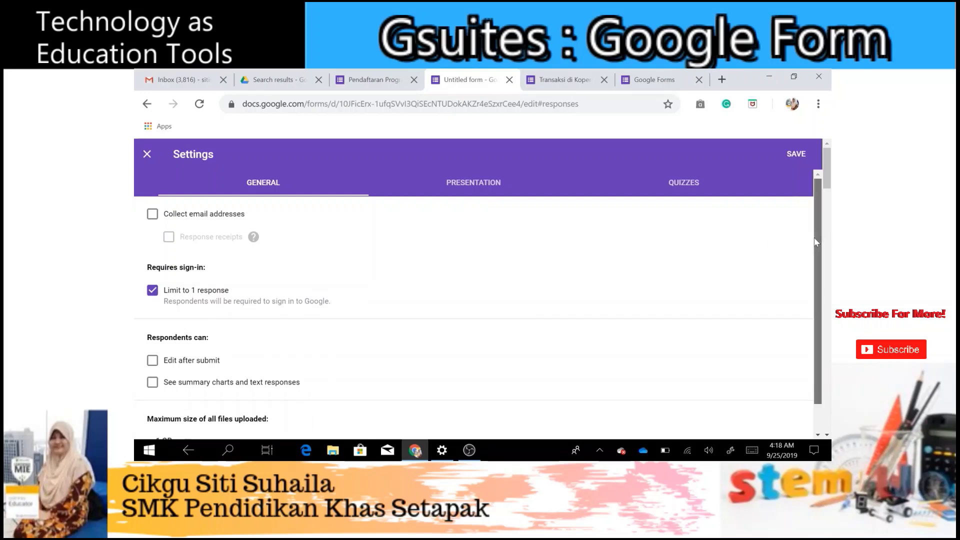
Allow respondents to edit after submit and to see summary charts and text responses.
scroll(806, 301, "down", 1)
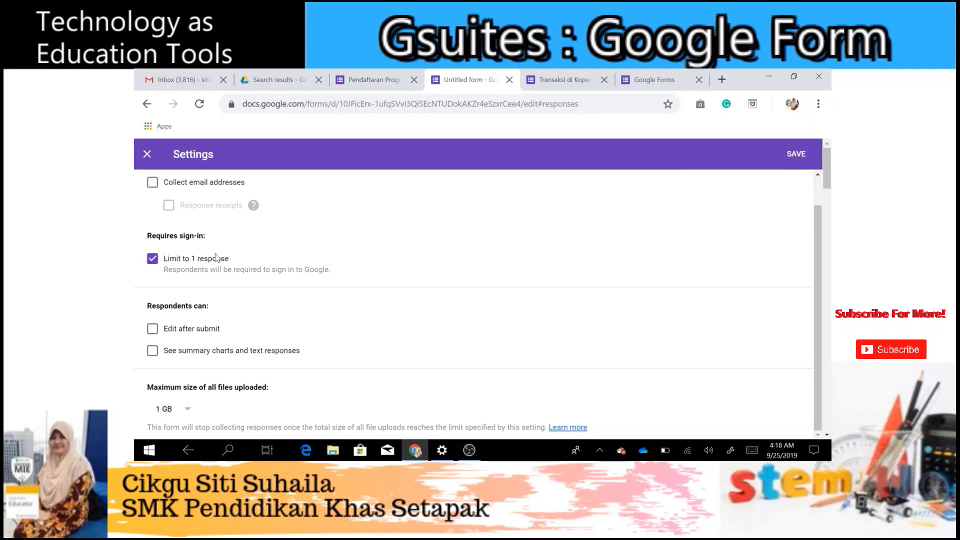
left_click(151, 331)
left_click(153, 359)
mouse_move(827, 156)
left_mouse_down()
mouse_move(827, 184)
mouse_move(829, 156)
left_mouse_up()
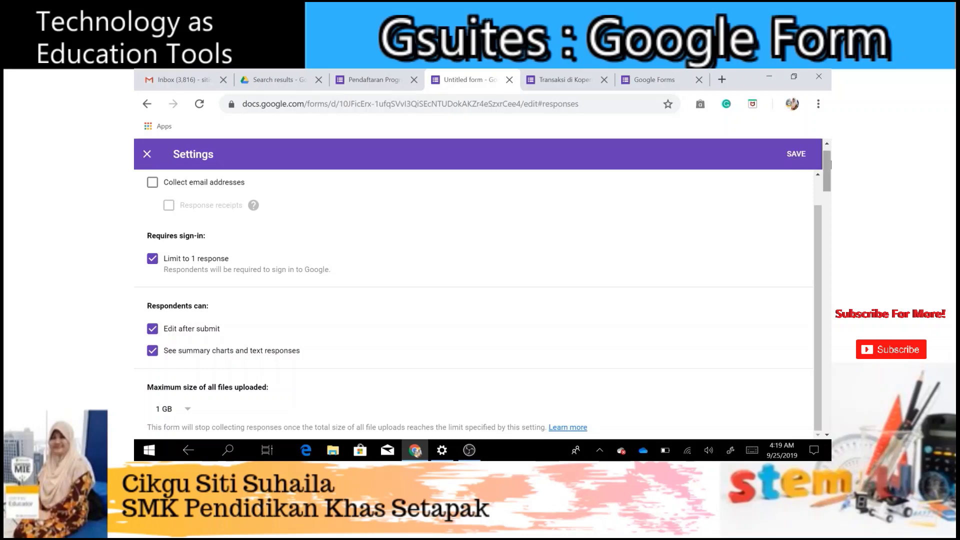
View the choices for the maximum size of all uploaded files and close the settings without saving.
scroll(829, 184, "down", 1)
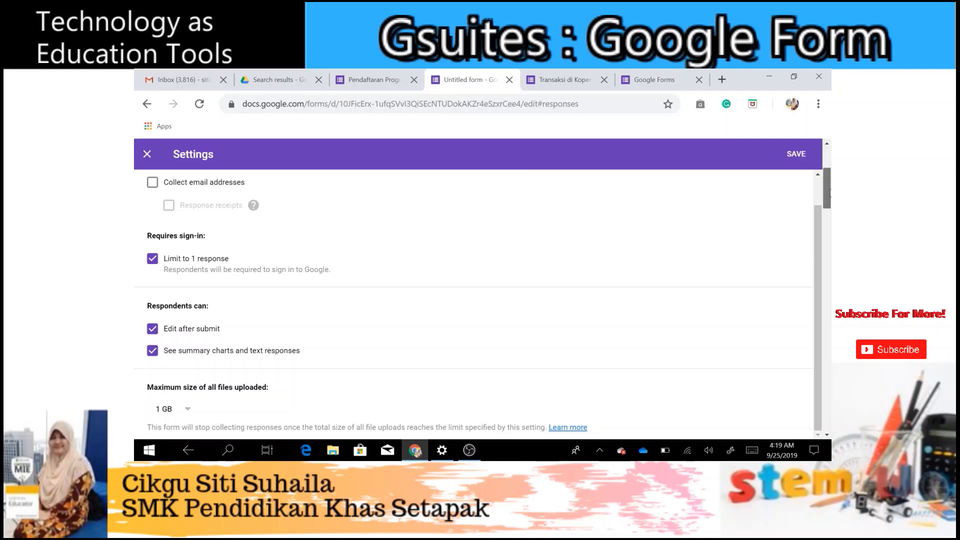
left_click_drag(829, 185, 828, 219)
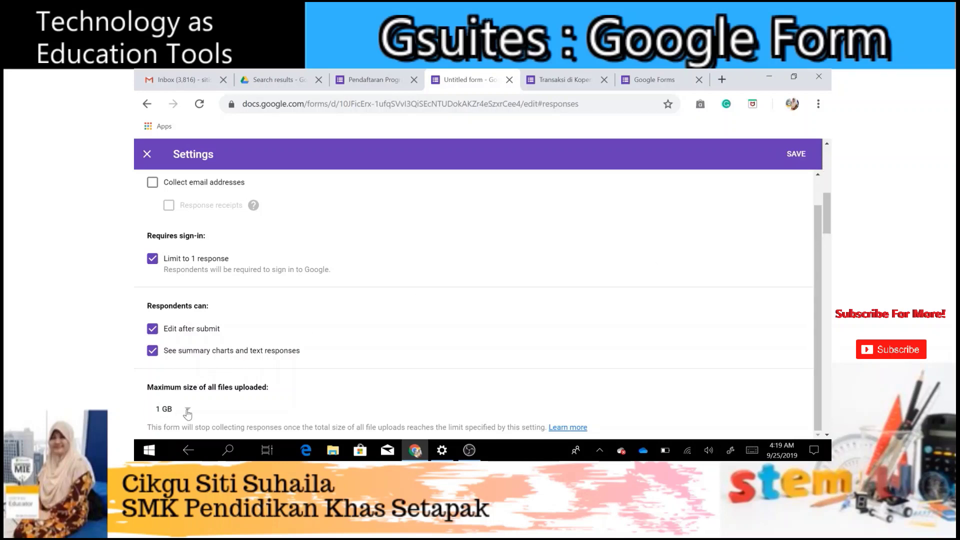
left_click(187, 411)
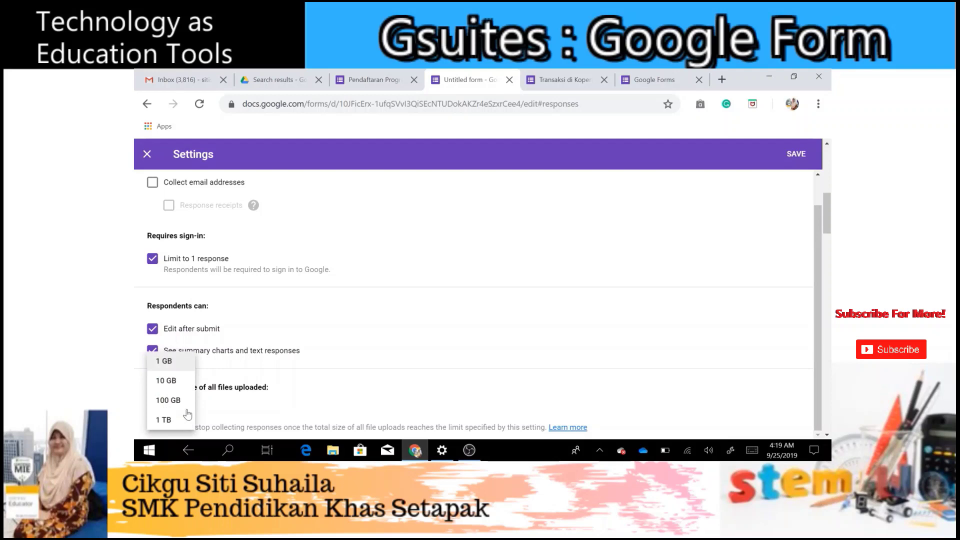
left_click(323, 318)
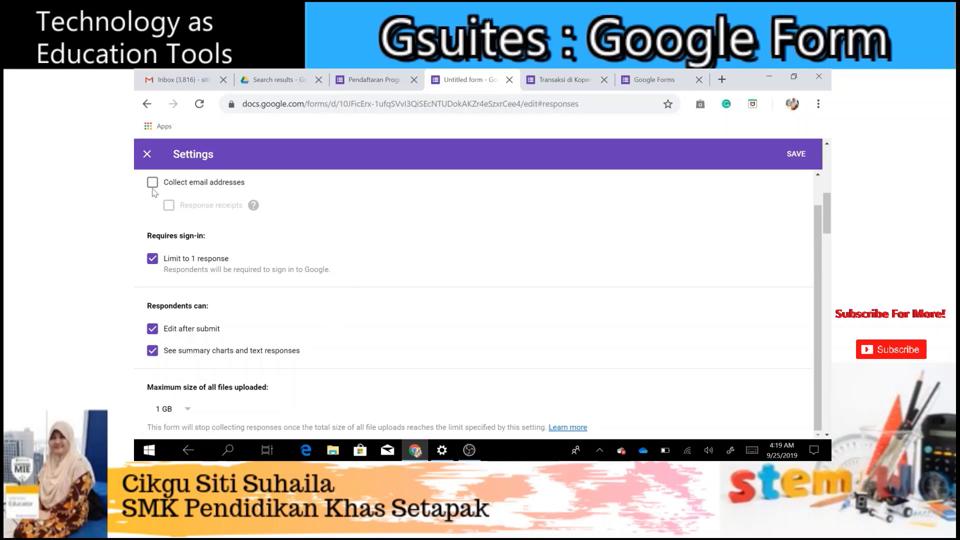
left_click(147, 154)
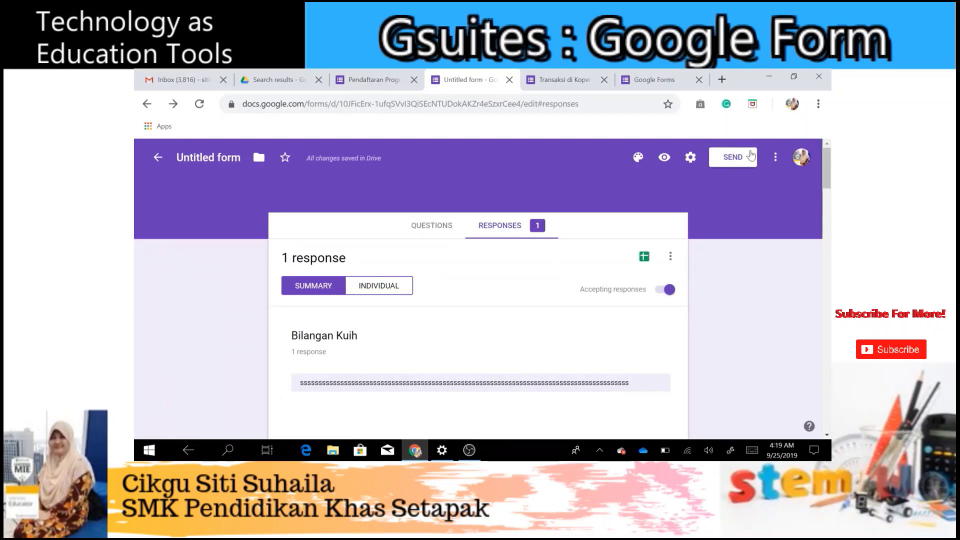
Reopen the form's presentation settings, turn off the link to submit another response, and start editing the confirmation message.
left_click(691, 158)
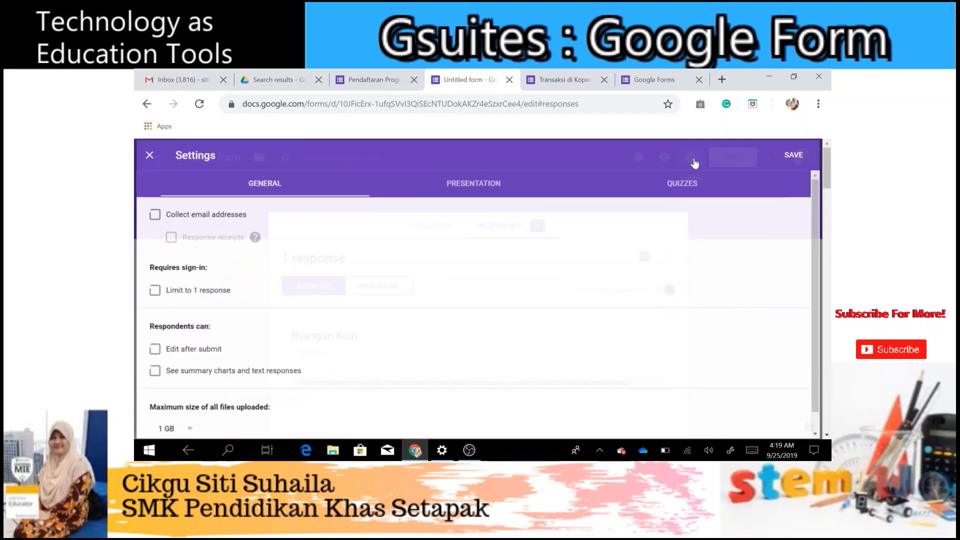
left_click(487, 184)
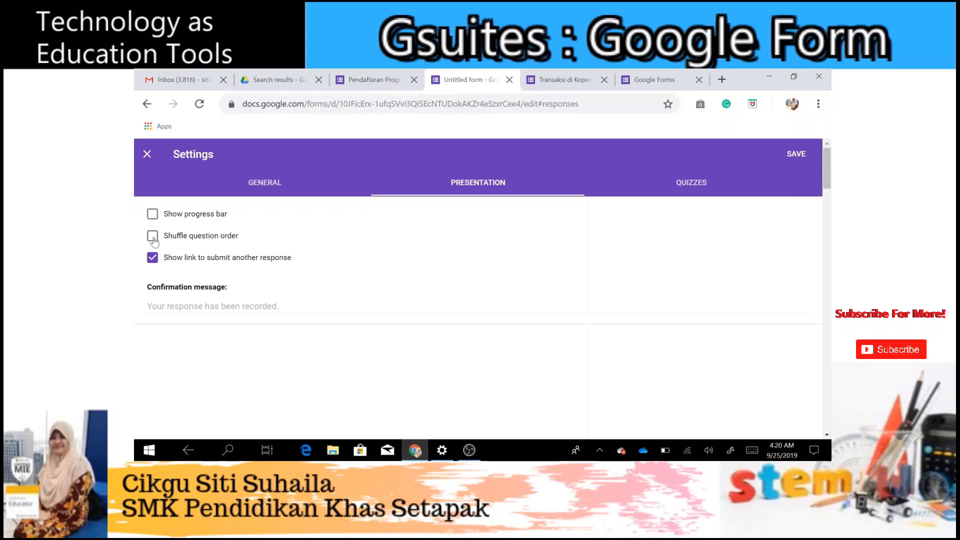
left_click(153, 238)
left_click(152, 263)
left_click(148, 306)
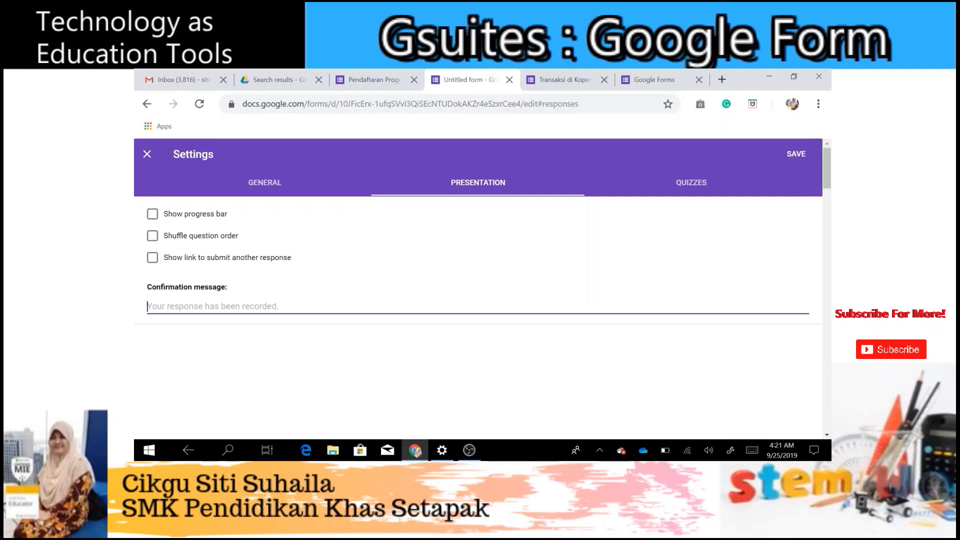
Try making the form a quiz with marks released later, after manual review, and close the settings without saving.
left_click(669, 195)
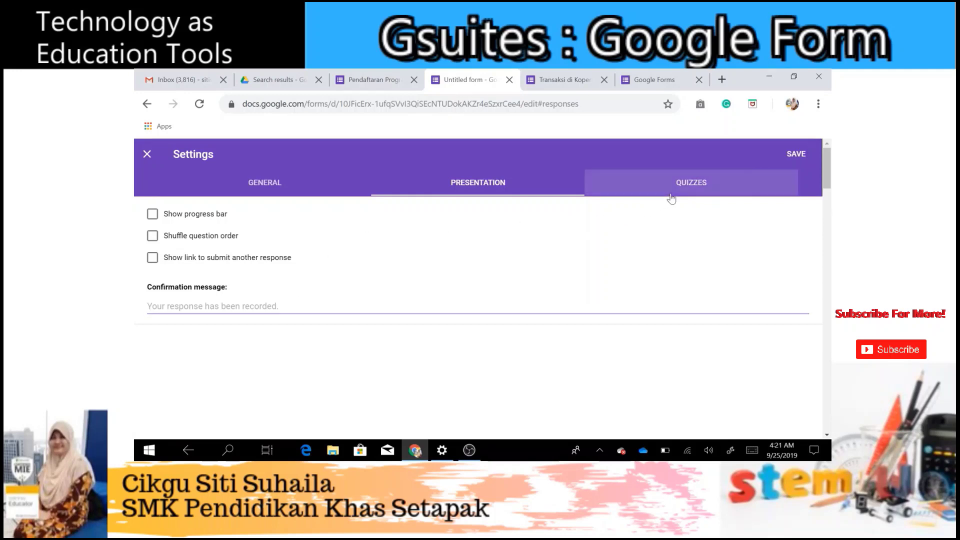
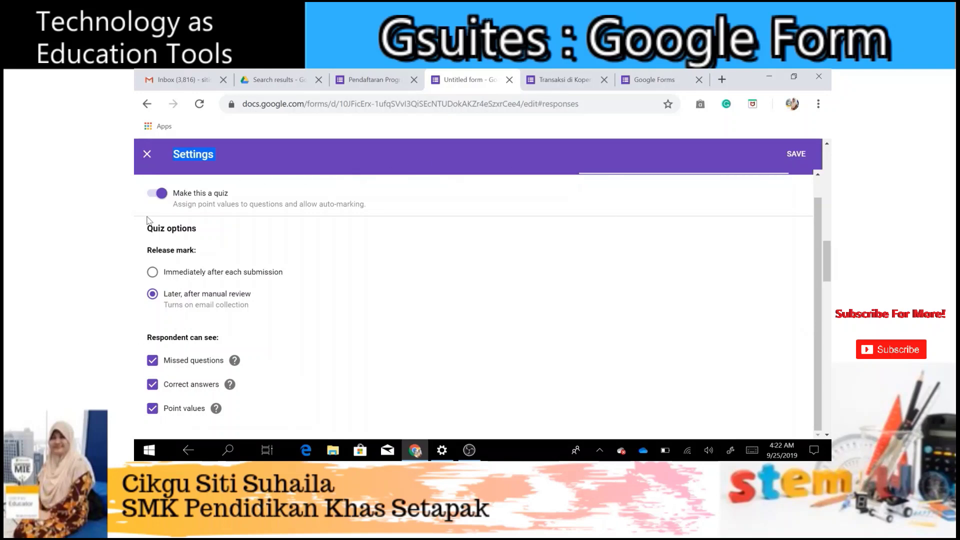
left_click(142, 163)
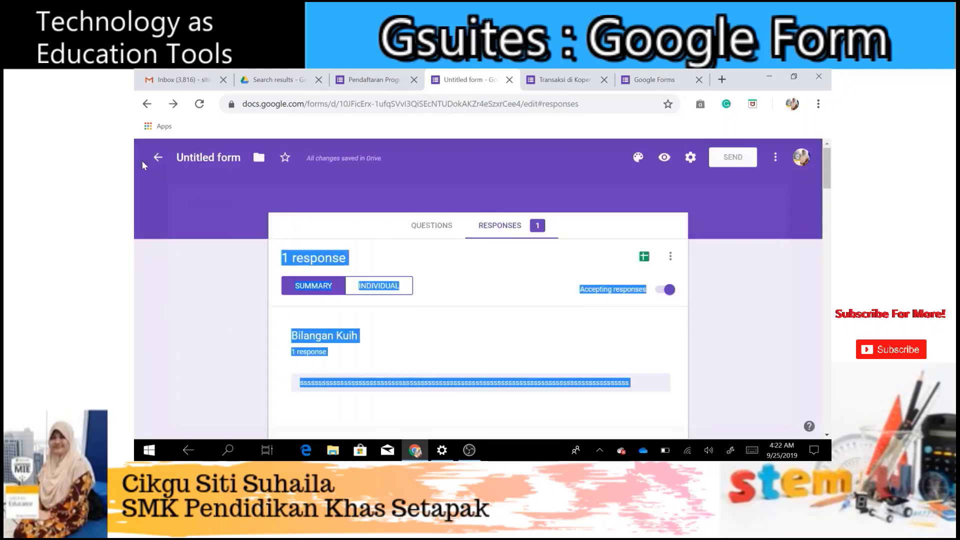
left_click(760, 298)
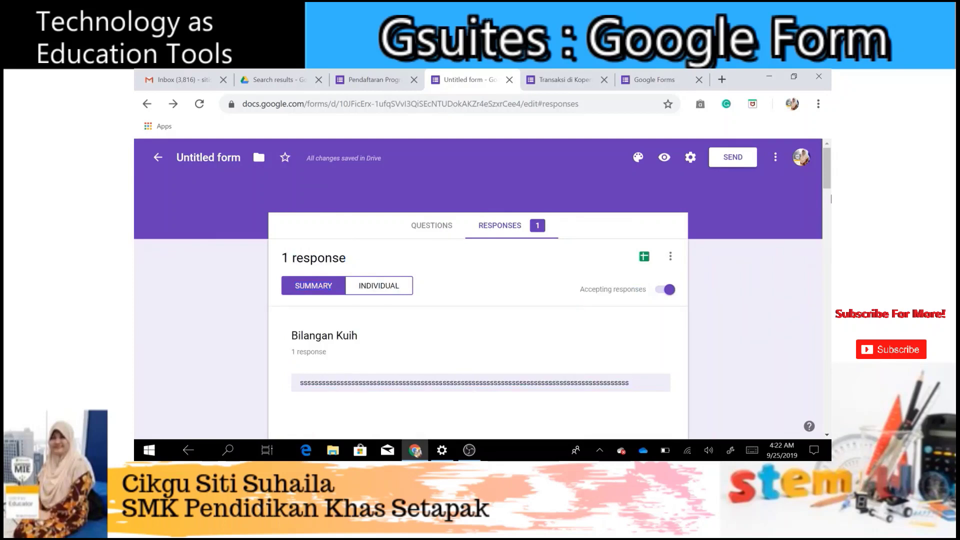
View the additional options for the collected responses and close them.
mouse_move(830, 185)
left_mouse_down()
mouse_move(829, 264)
mouse_move(827, 193)
left_mouse_up()
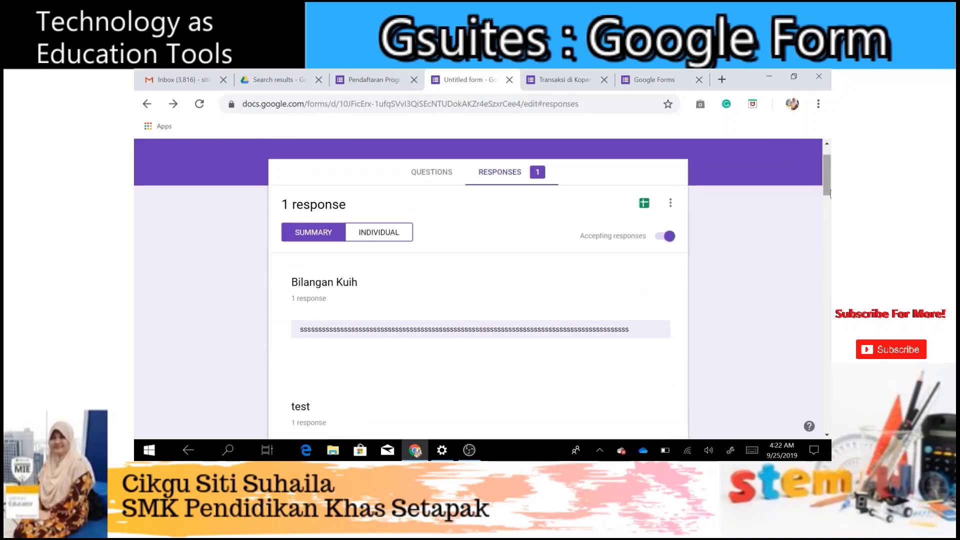
left_click(670, 203)
left_click(753, 243)
Return to the form's questions and view the additional options of the required roti drop-down question.
left_click(438, 164)
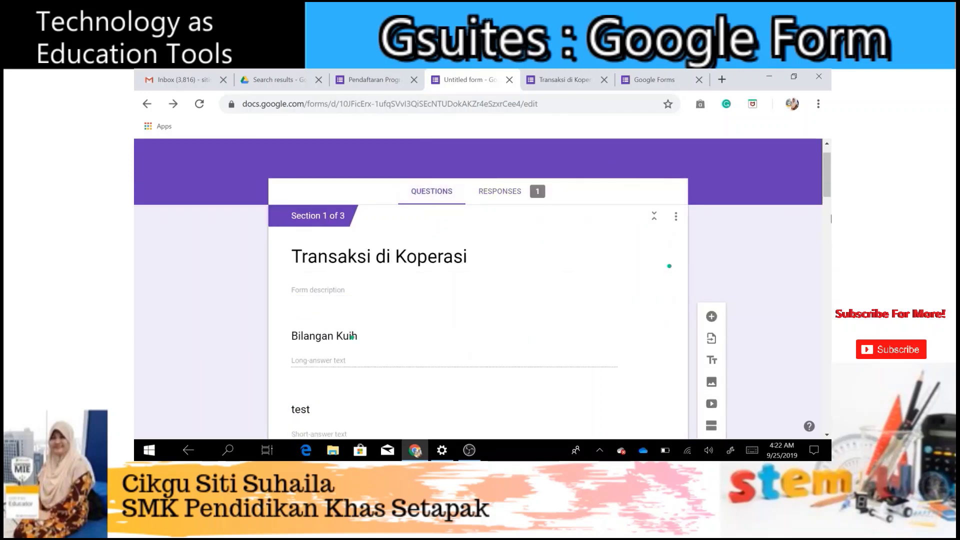
scroll(830, 215, "down", 5)
scroll(829, 186, "up", 3)
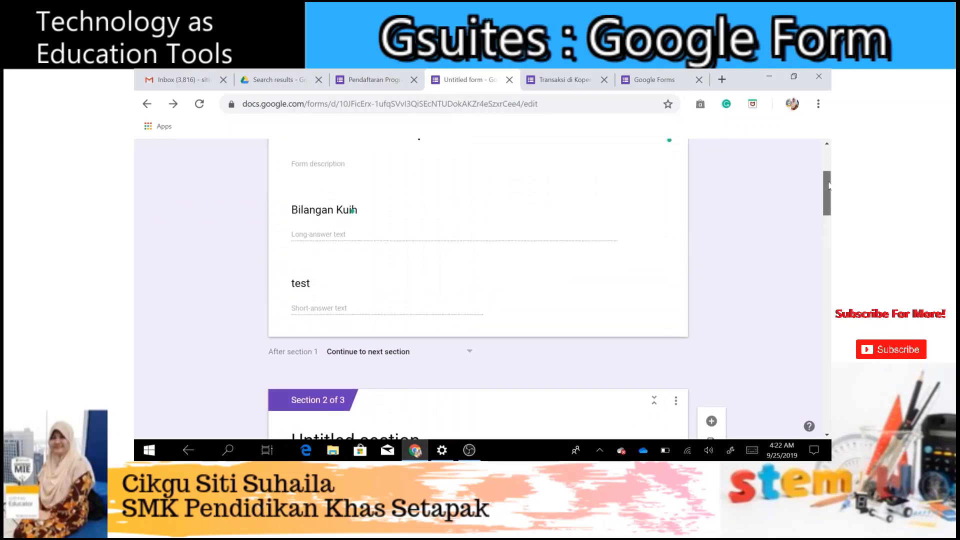
left_click_drag(828, 186, 829, 267)
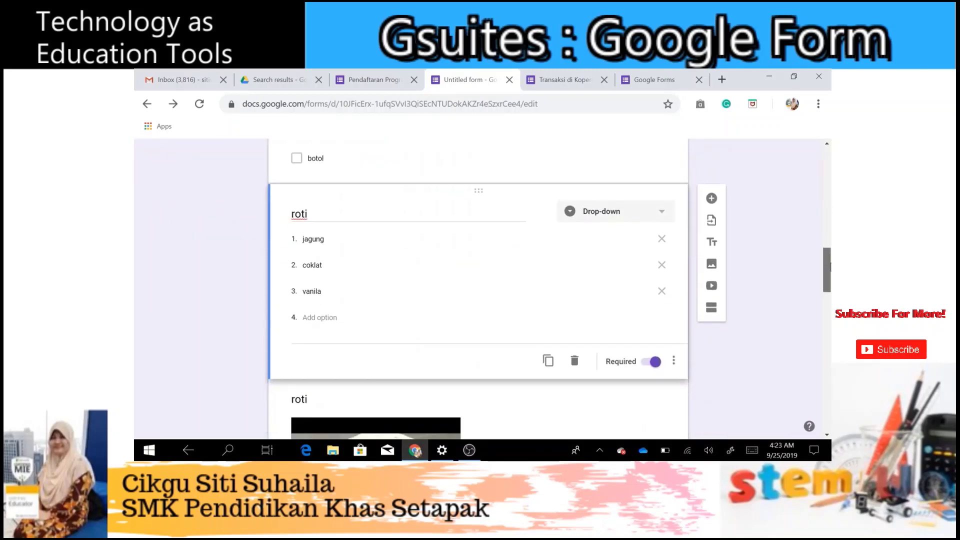
left_click(674, 363)
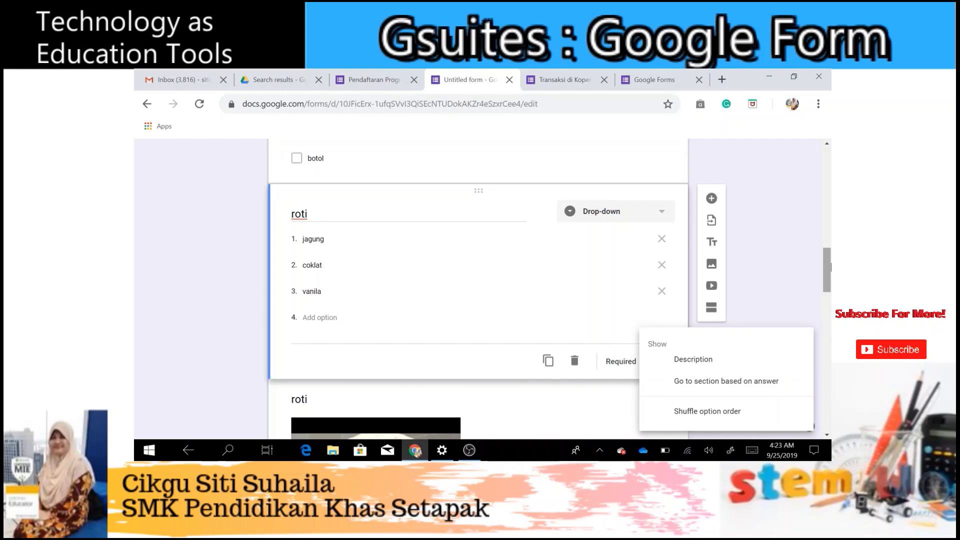
left_click_drag(827, 268, 829, 168)
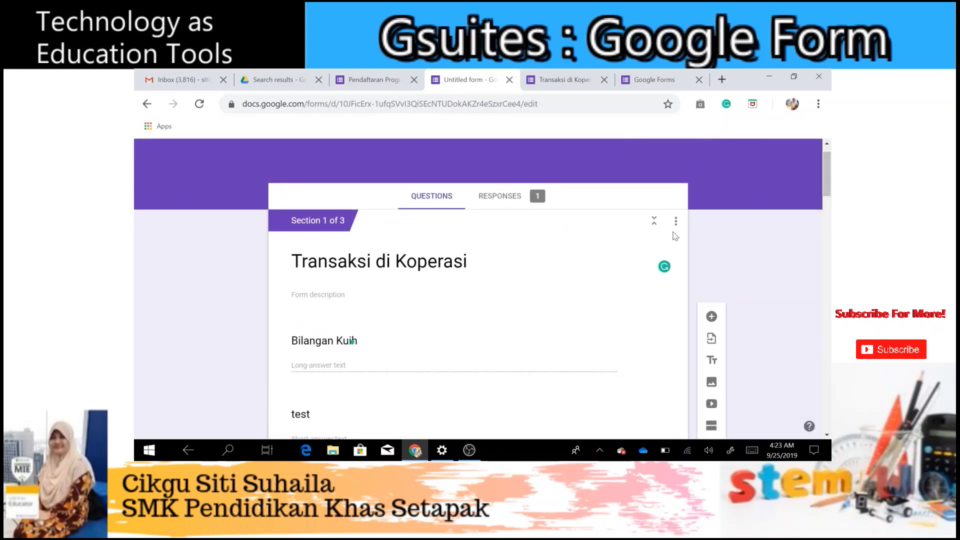
key("alt+Left")
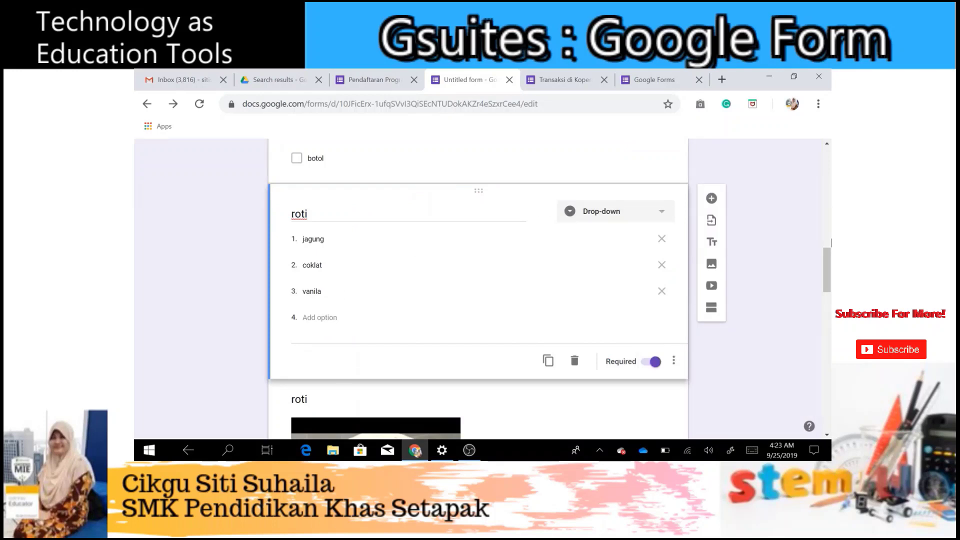
scroll(829, 150, "up", 10)
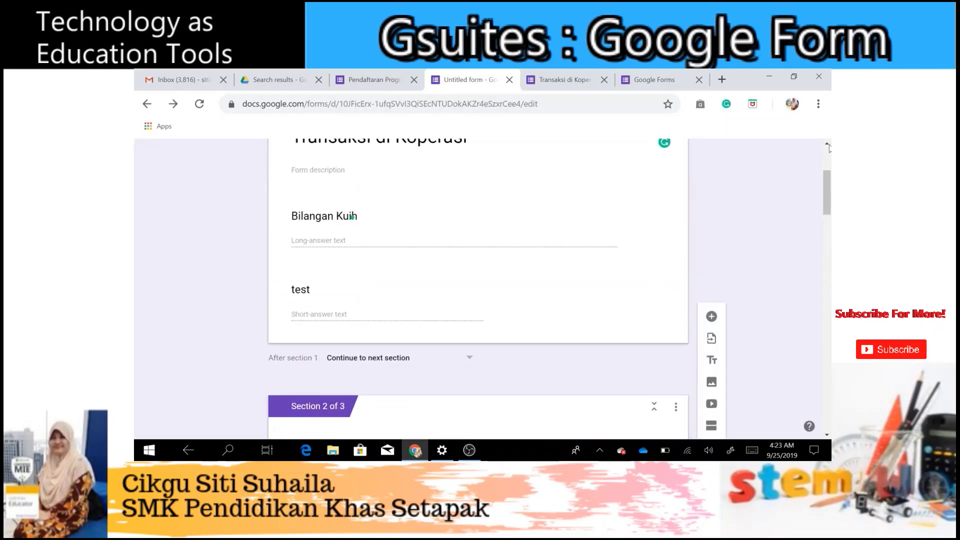
scroll(829, 150, "up", 3)
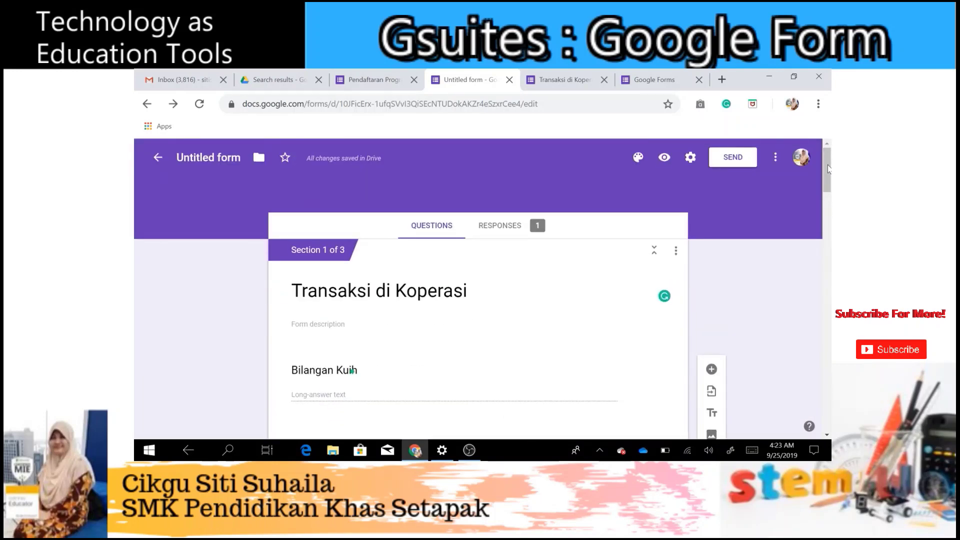
Turn on Make this a quiz in the form's quiz settings and save the settings.
left_click(775, 157)
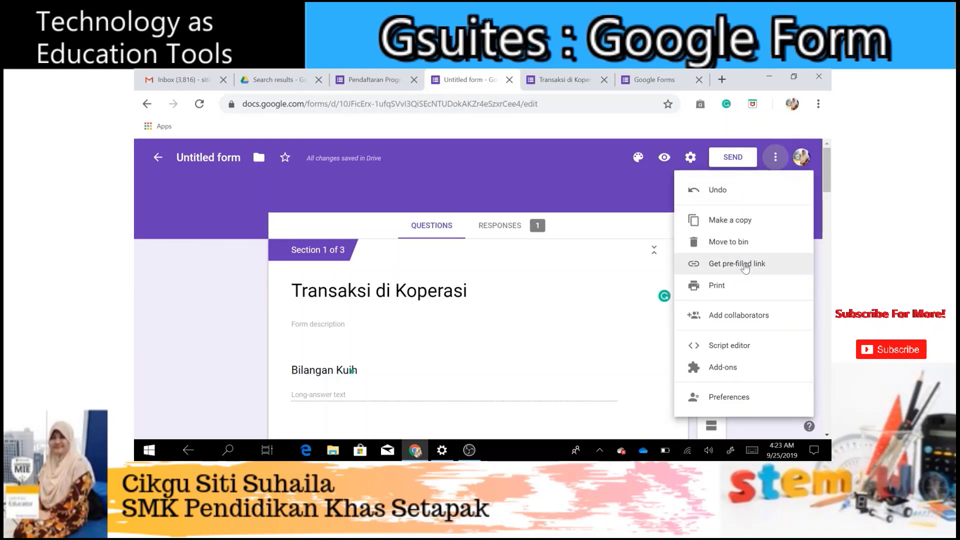
left_click(695, 163)
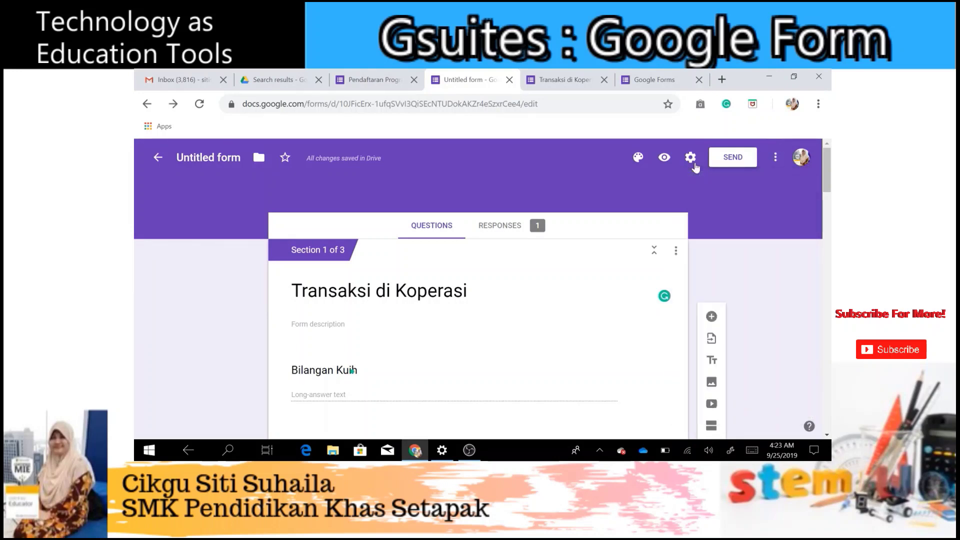
left_click(693, 161)
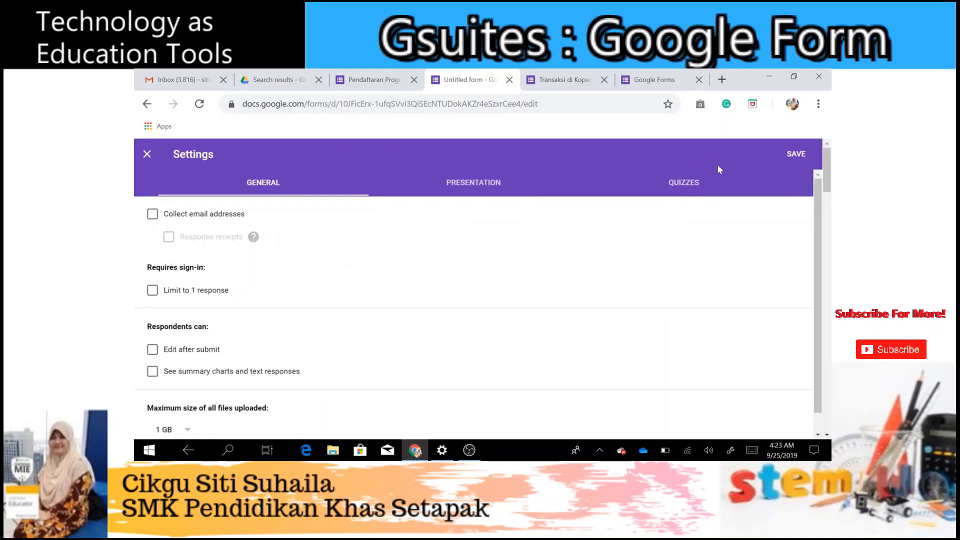
left_click_drag(815, 200, 817, 220)
left_click(683, 184)
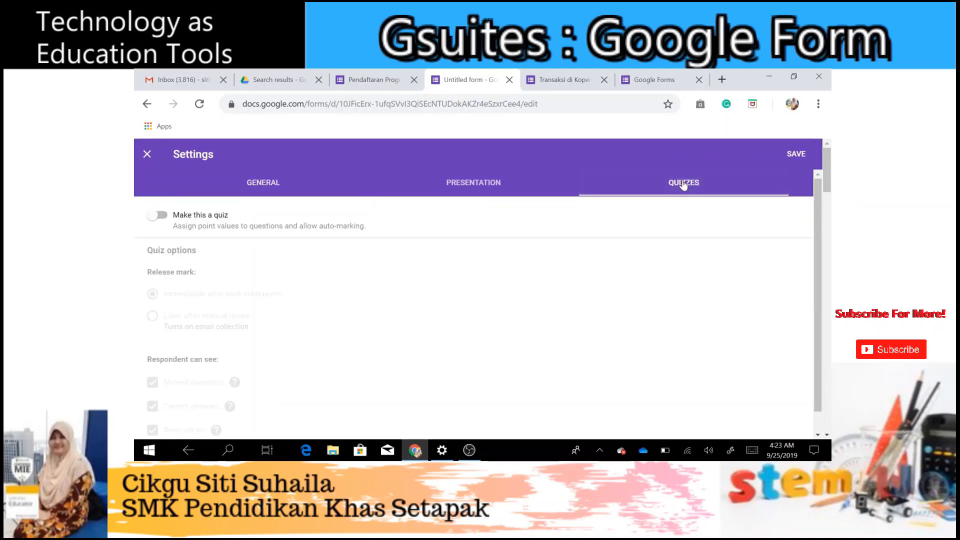
left_click(151, 216)
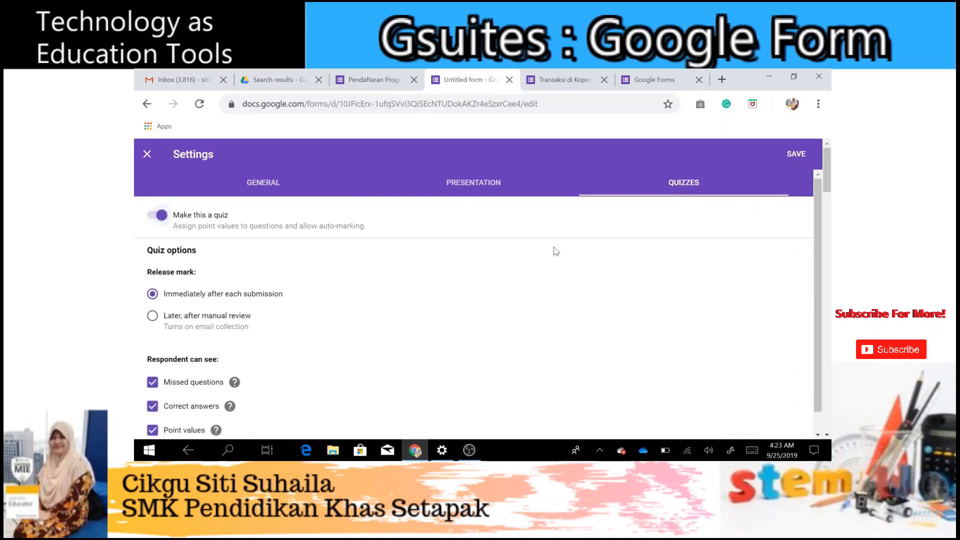
left_click(804, 154)
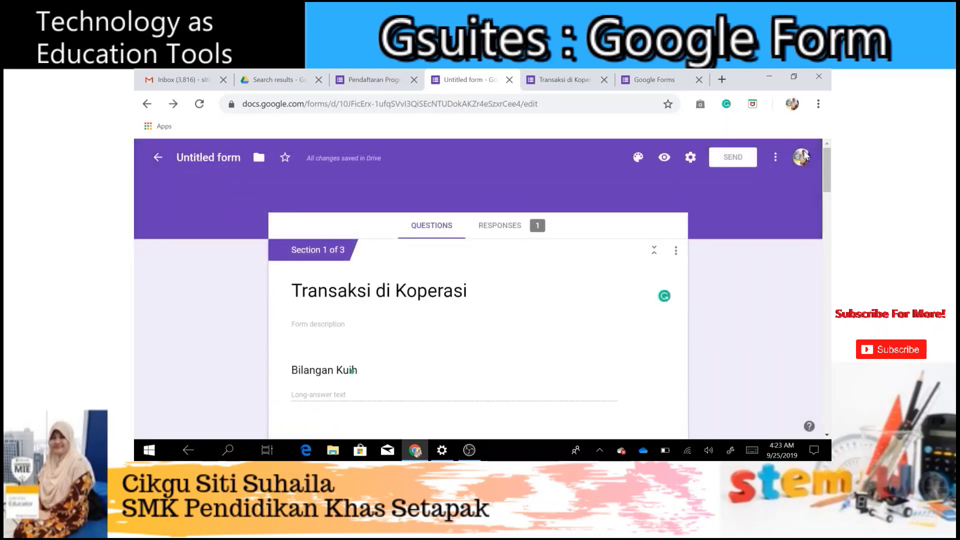
View the actions available for section 1 and close them without choosing any.
scroll(830, 210, "down", 2)
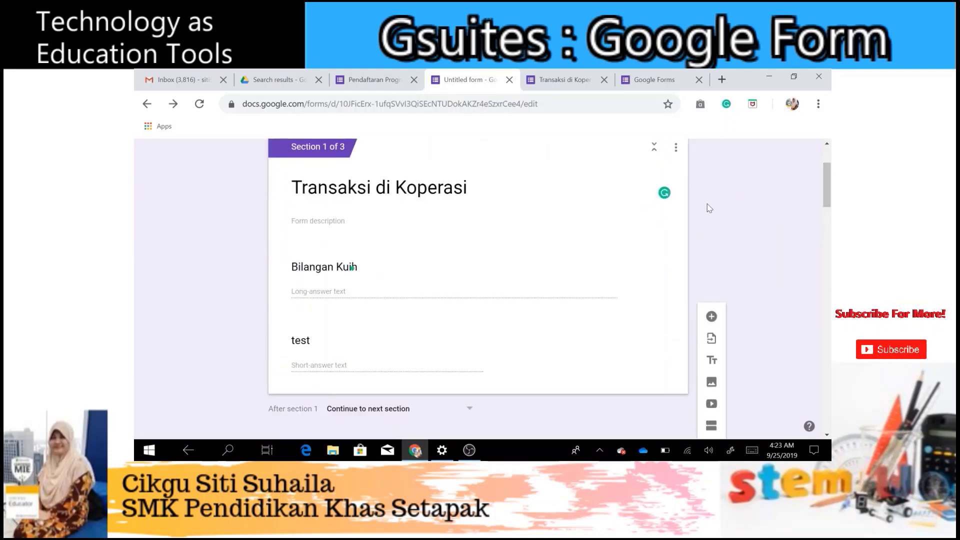
left_click(676, 150)
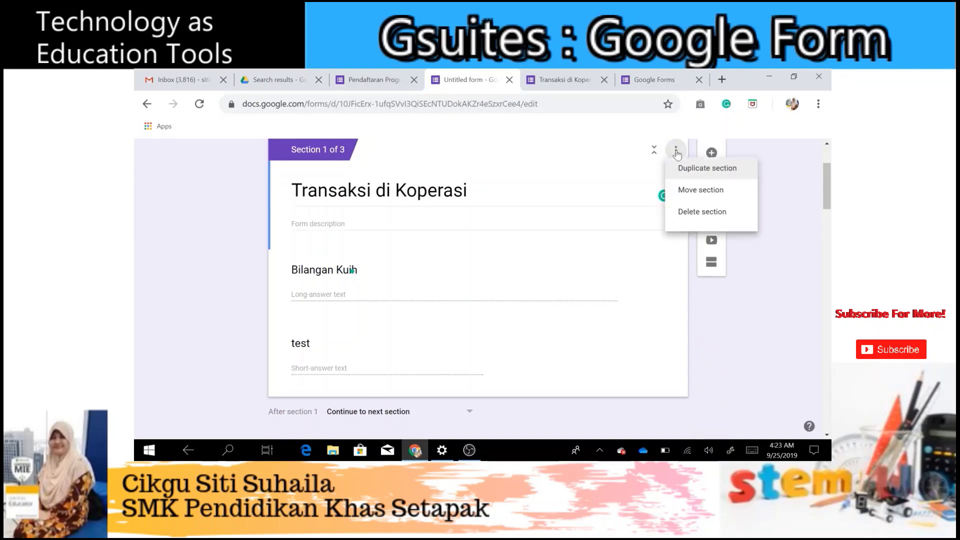
left_click(649, 355)
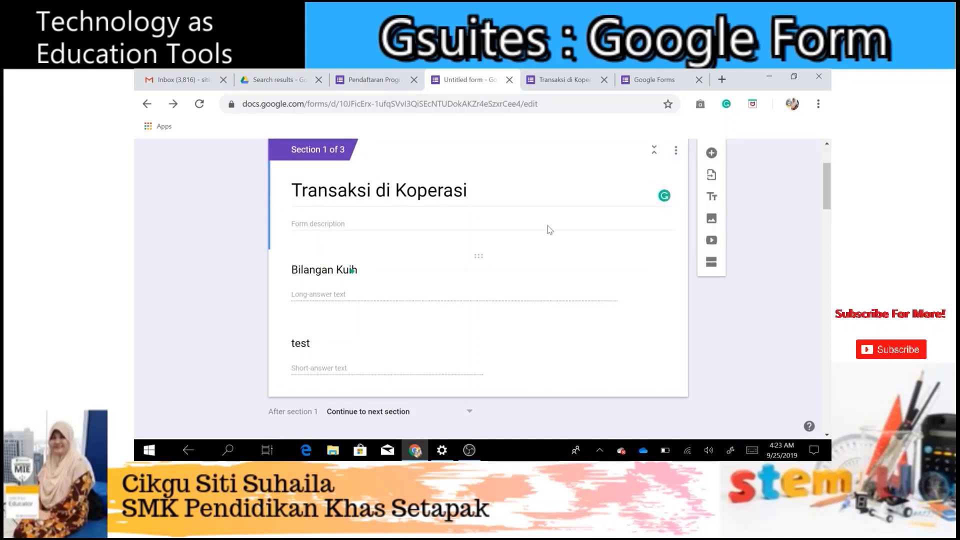
Open the answer key of the roti drop-down question and set its value to 2 points.
left_click_drag(826, 186, 830, 269)
left_click(312, 350)
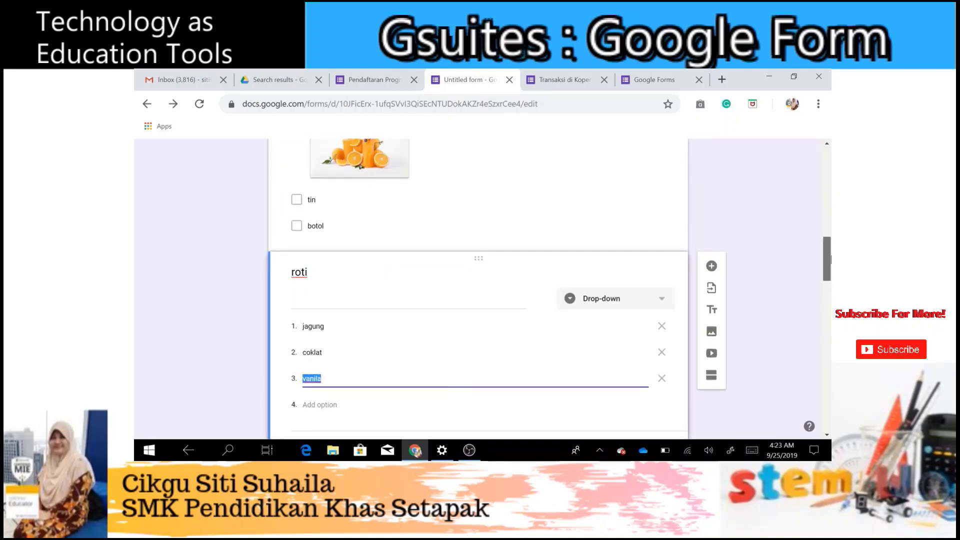
scroll(455, 324, "down", 3)
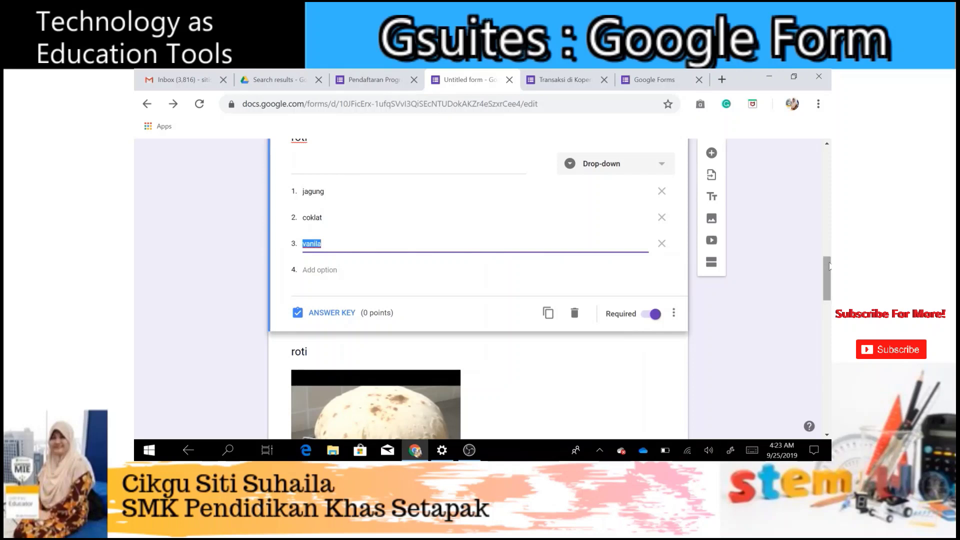
mouse_move(831, 275)
left_mouse_down()
mouse_move(831, 264)
mouse_move(830, 274)
left_mouse_up()
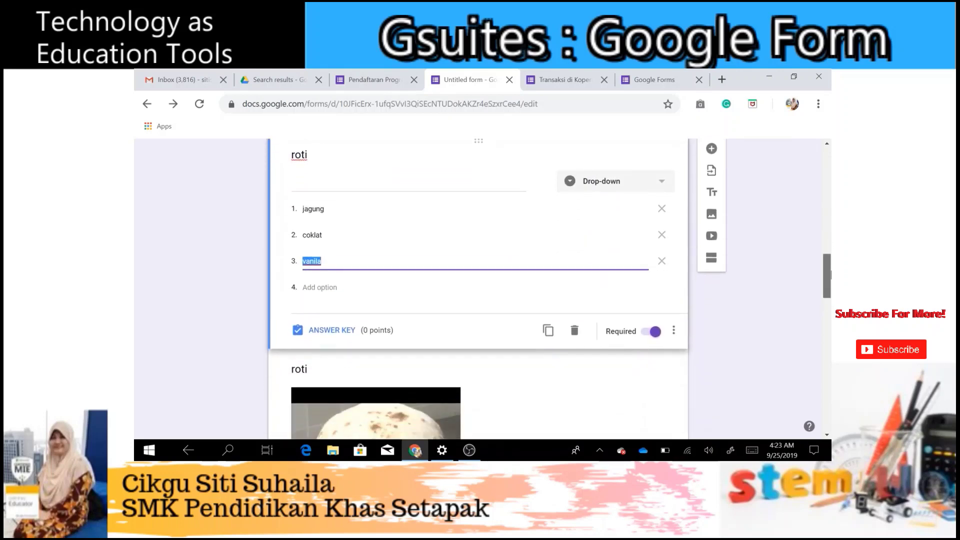
left_click(343, 319)
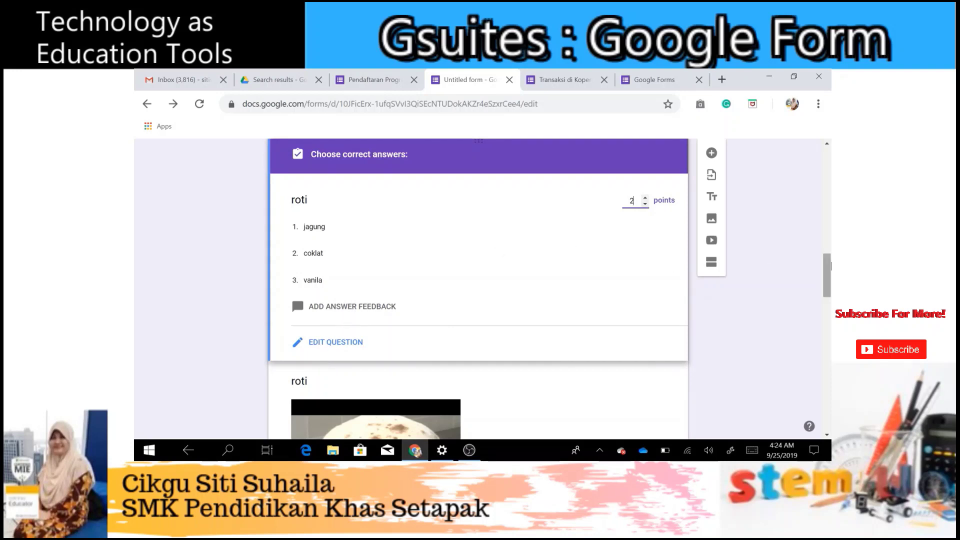
scroll(828, 260, "up", 3)
left_click_drag(830, 249, 830, 259)
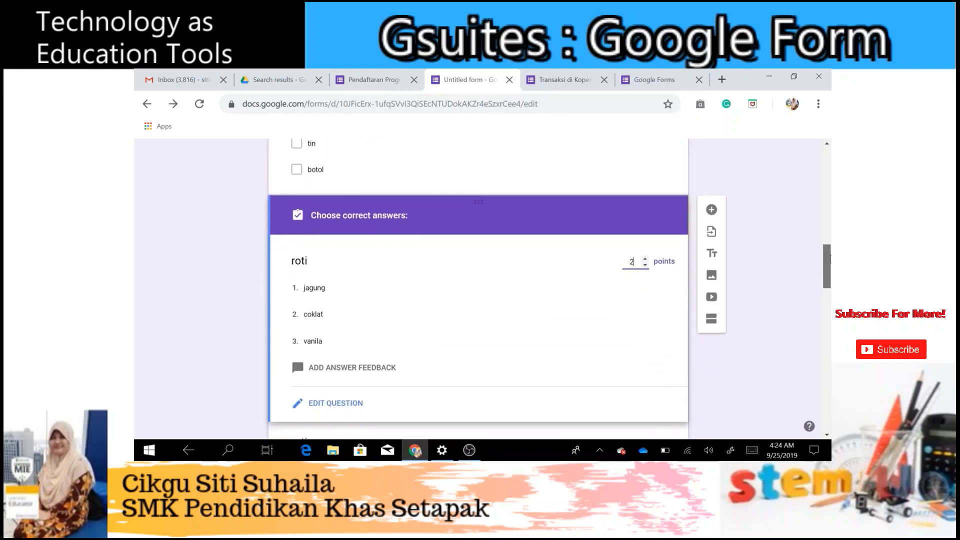
double_click(633, 263)
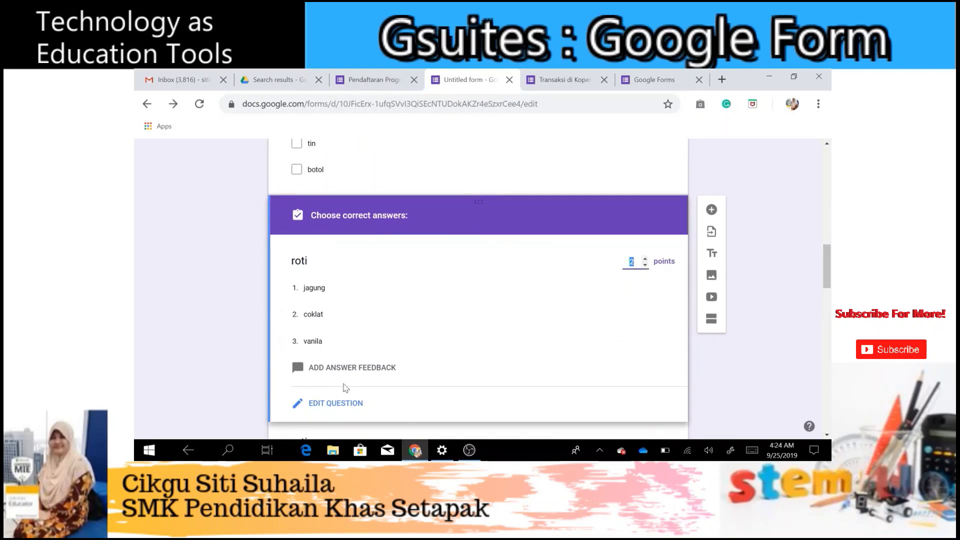
View the answer feedback fields for incorrect and correct answers of the roti question and close them without saving.
left_click(345, 375)
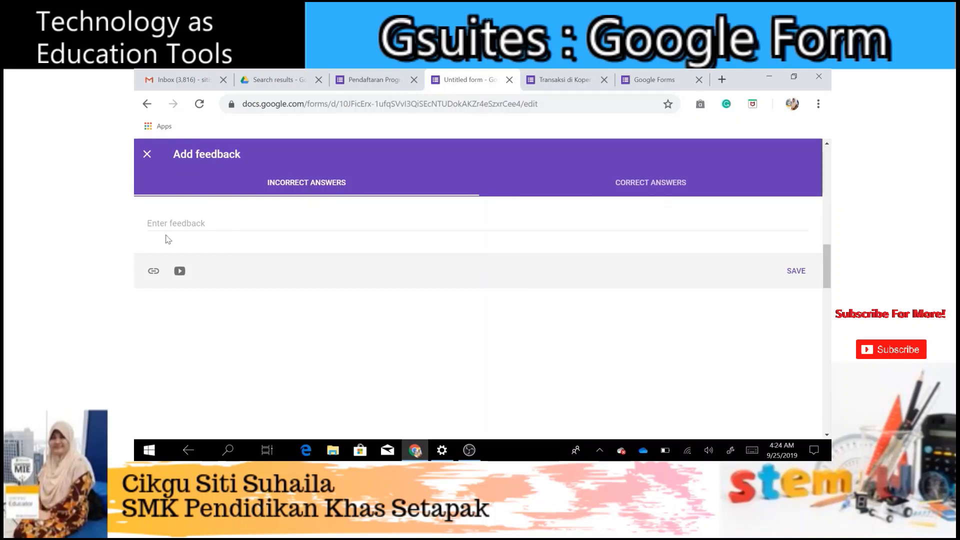
left_click(480, 223)
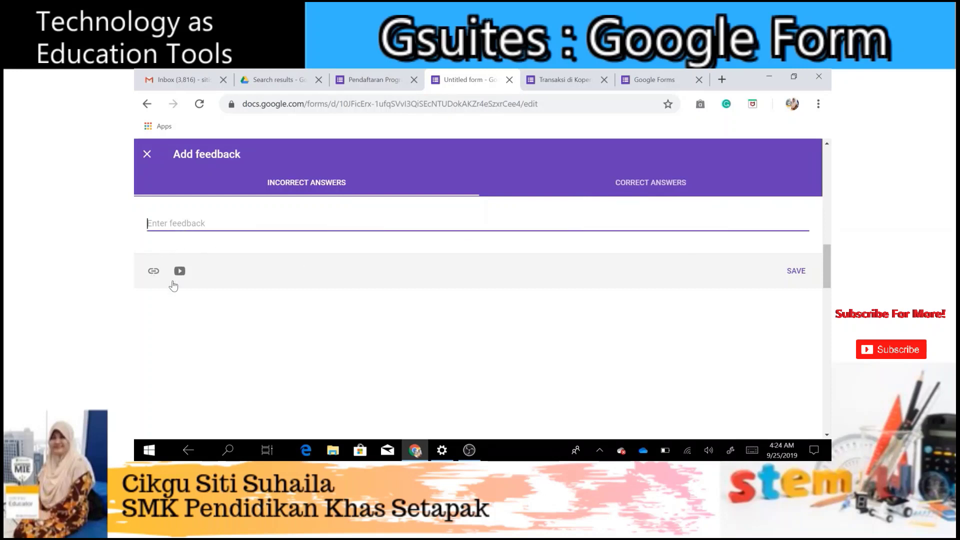
left_click(658, 186)
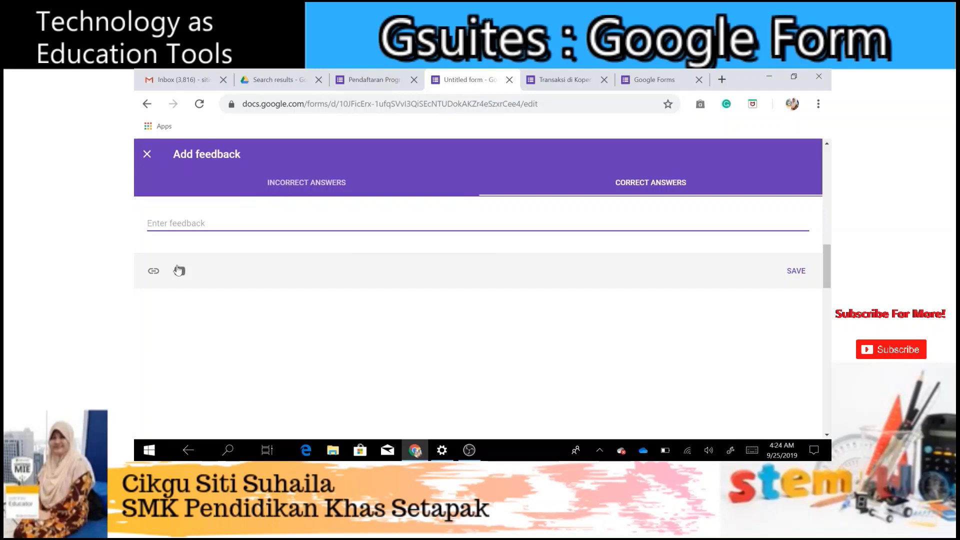
left_click(142, 158)
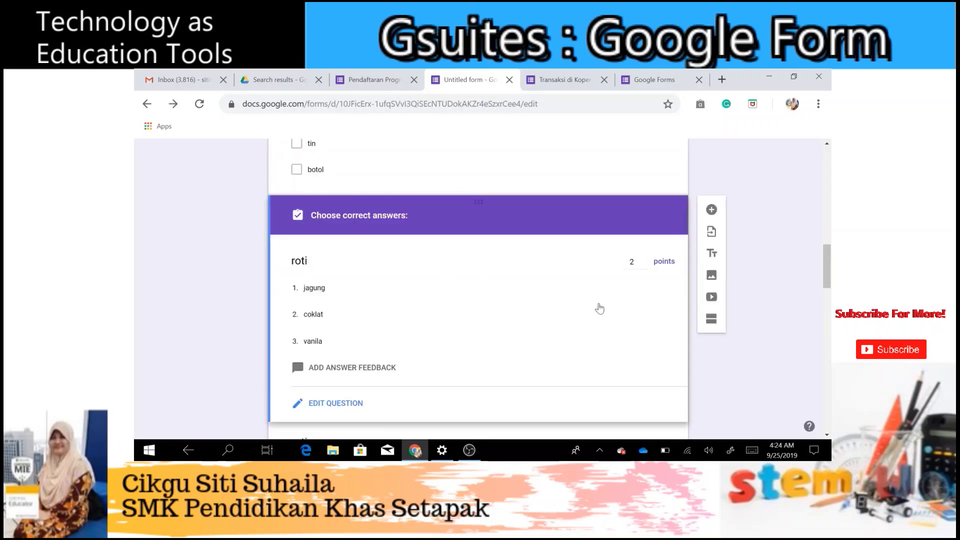
Mark jagung, coklat and vanila all as correct answers for the roti question.
left_click(342, 290)
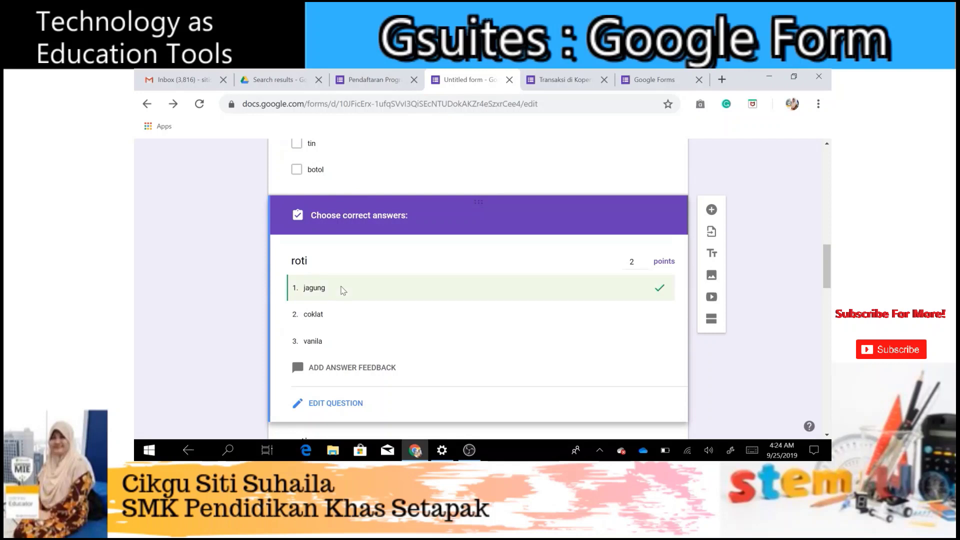
left_click(438, 321)
left_click(438, 321)
left_click(431, 345)
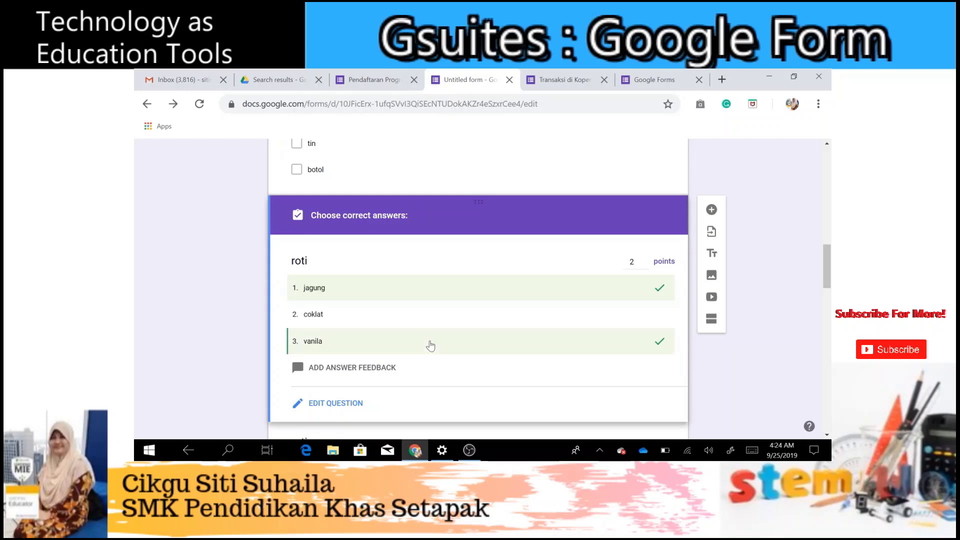
left_click(447, 320)
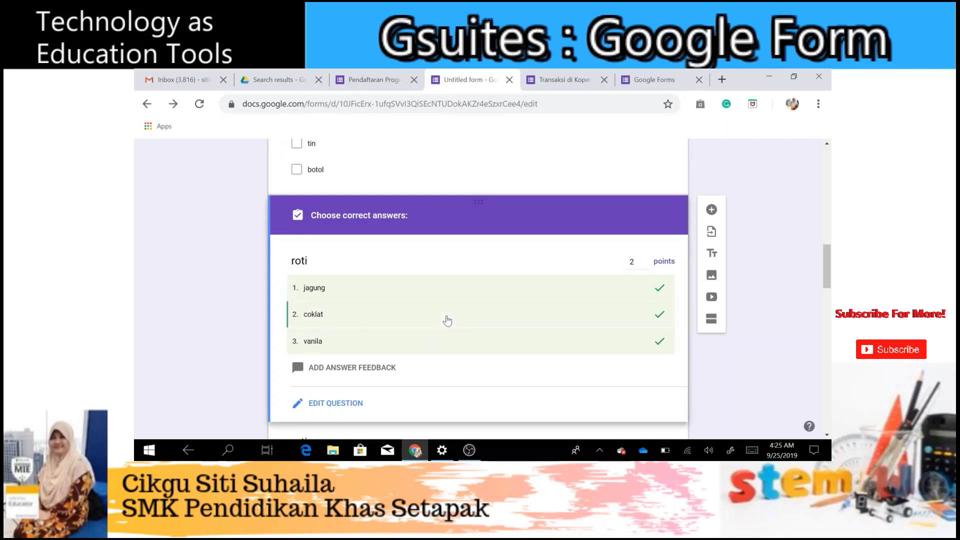
Unmark coklat and vanila as correct answers of the roti question, keeping only jagung.
left_click(438, 315)
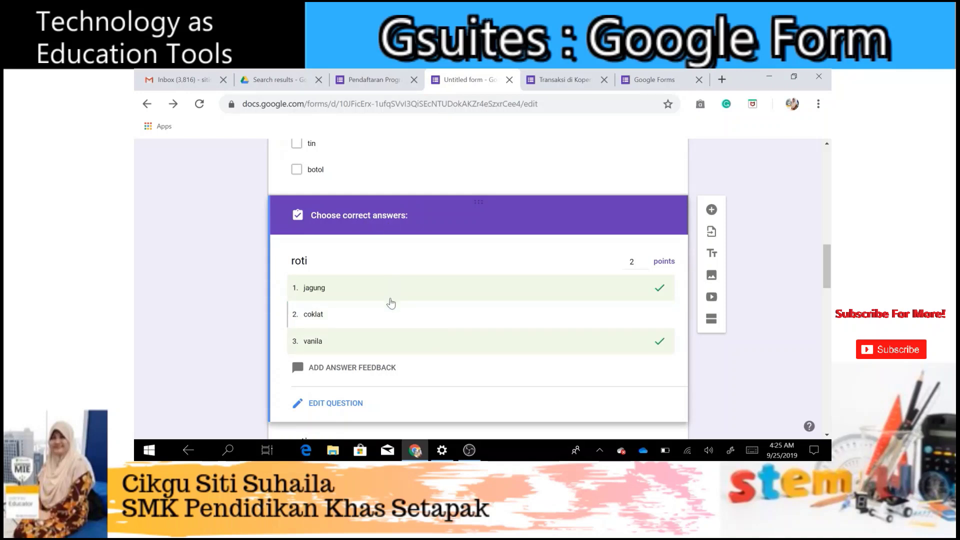
left_click(388, 341)
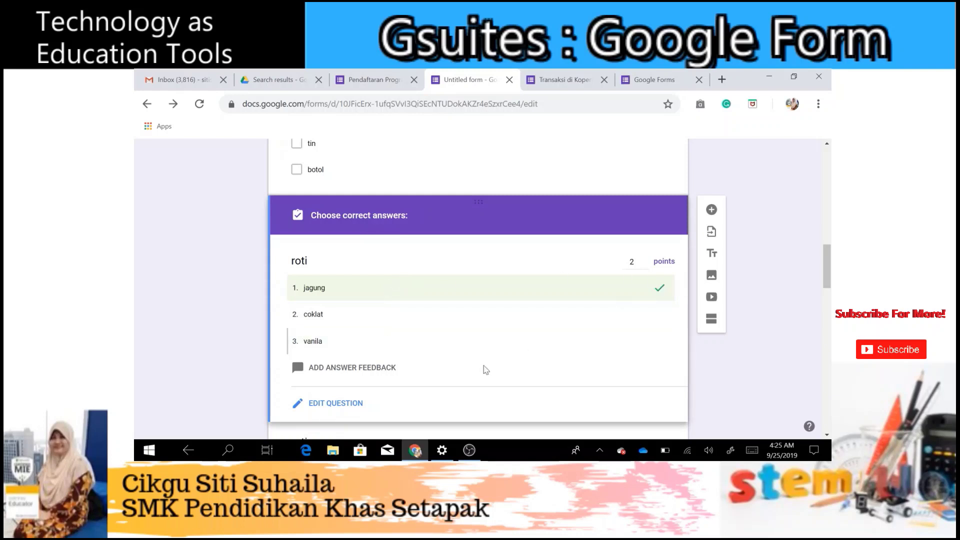
Open the answer key of the Lain2 checkbox question in section 2 and set its value to 3 points.
scroll(830, 240, "up", 5)
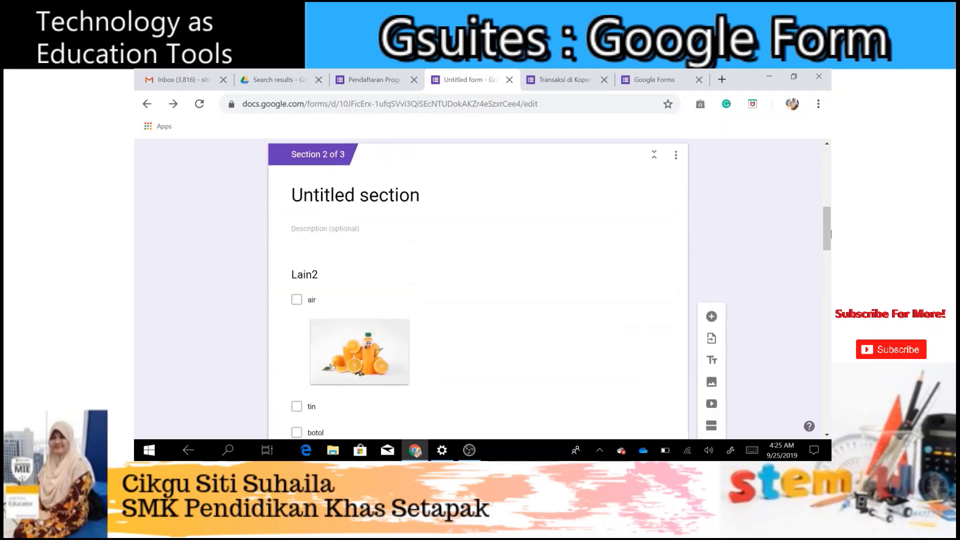
scroll(830, 300, "down", 3)
scroll(829, 300, "down", 5)
scroll(830, 260, "up", 6)
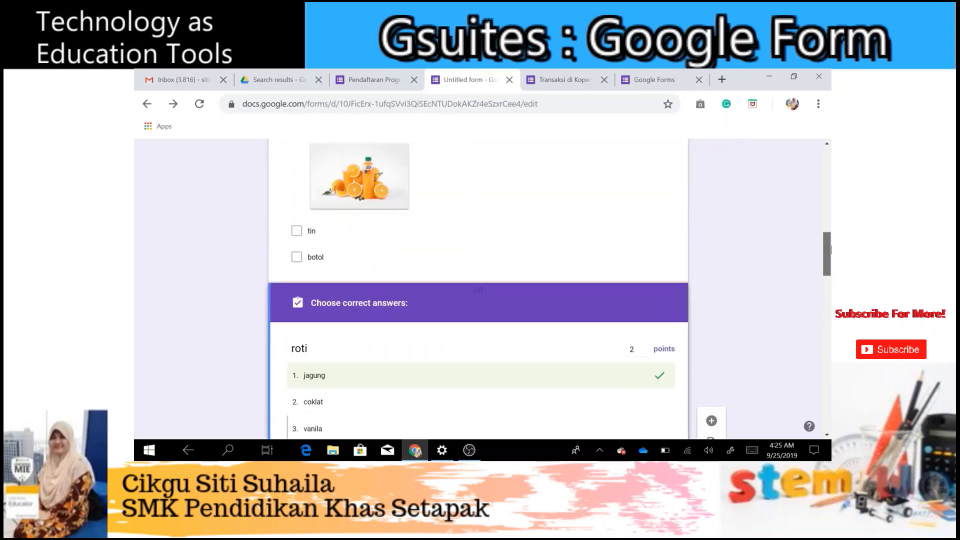
scroll(830, 245, "up", 1)
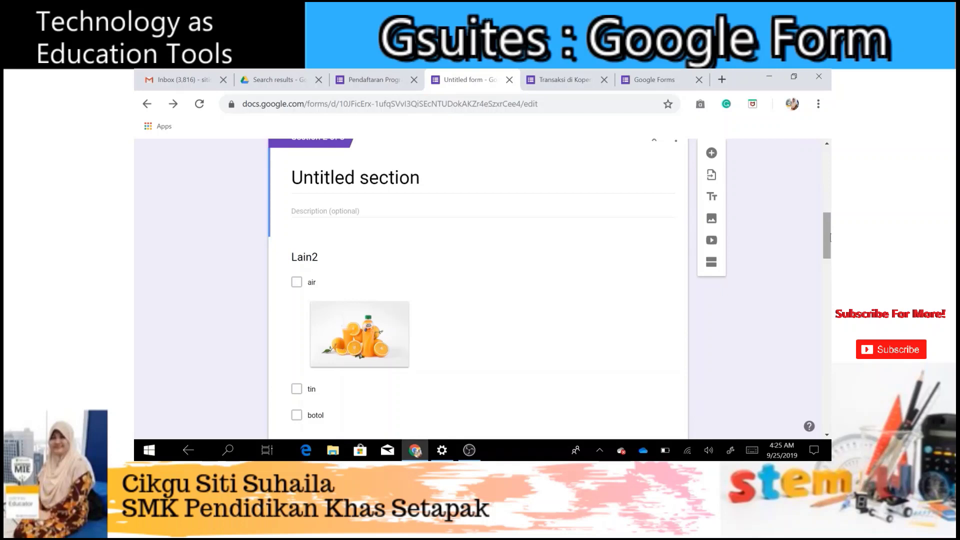
scroll(830, 237, "down", 2)
left_click(480, 207)
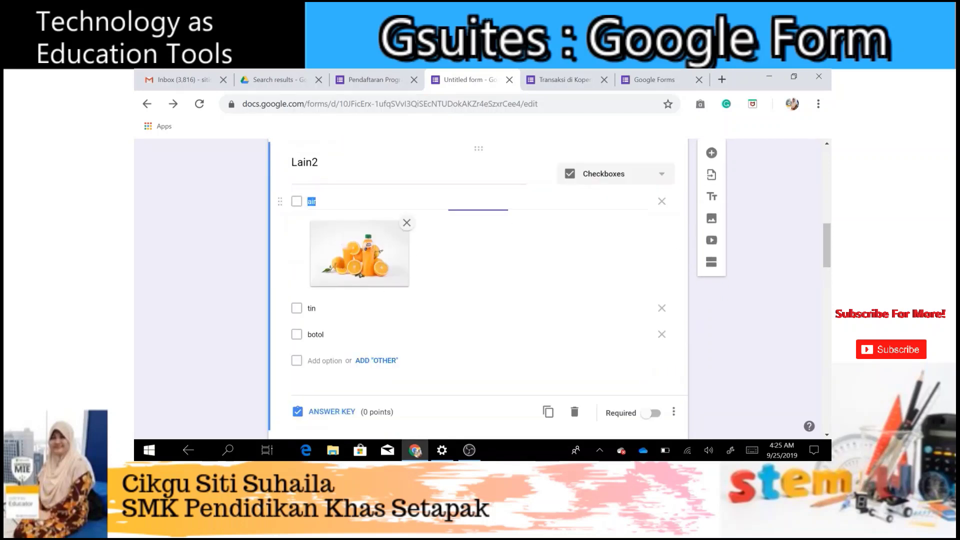
left_click(330, 415)
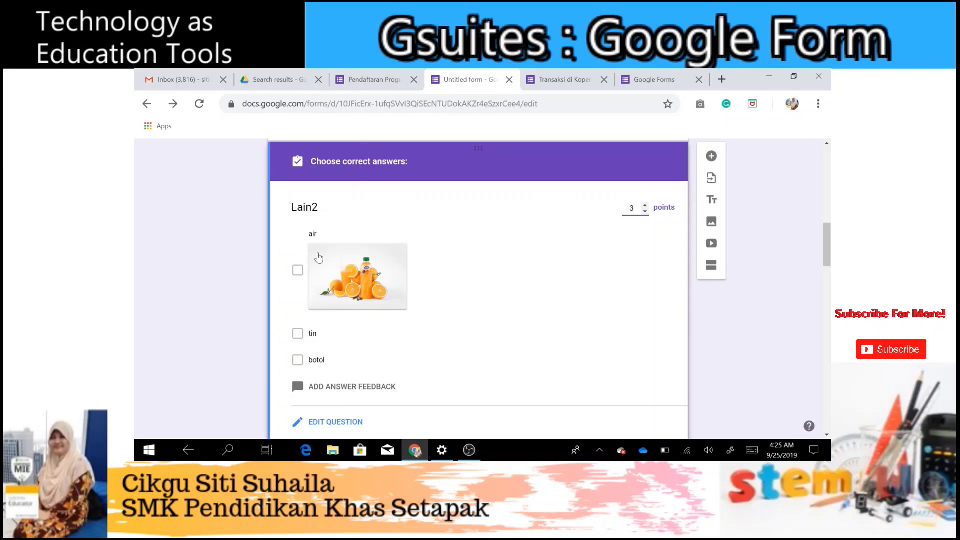
Mark air and tin as correct answers for the Lain2 question.
left_click(312, 275)
left_click(312, 276)
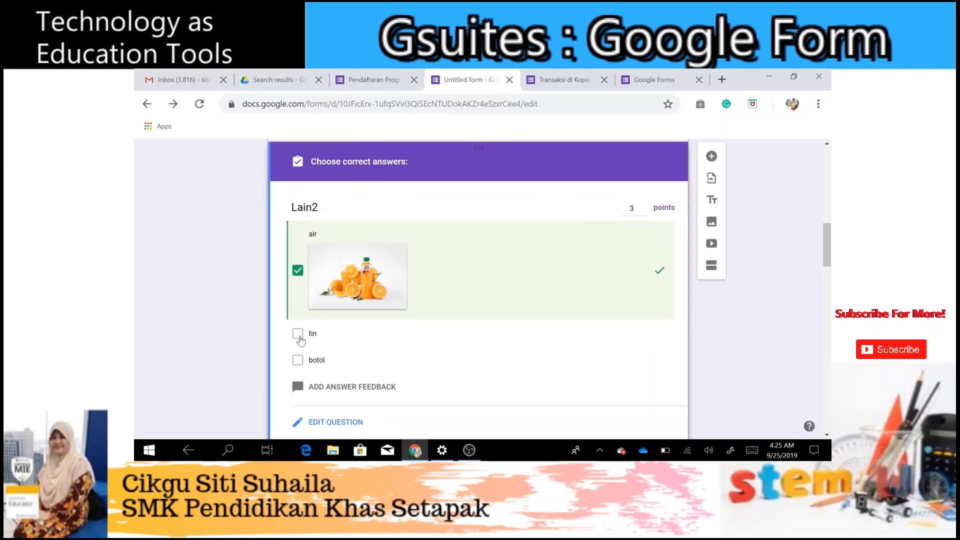
left_click(298, 333)
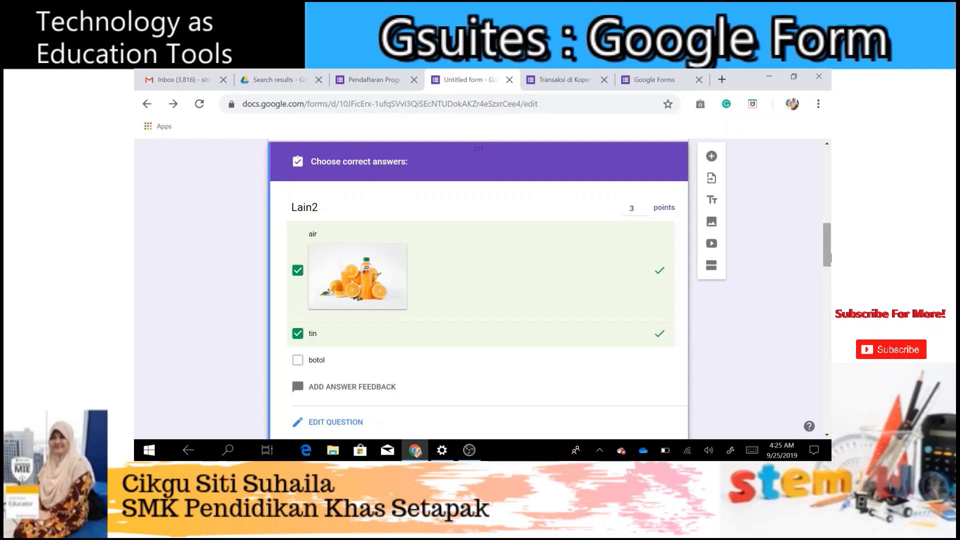
View the form's general settings and its additional form actions, closing both without changing anything.
left_click_drag(827, 245, 829, 176)
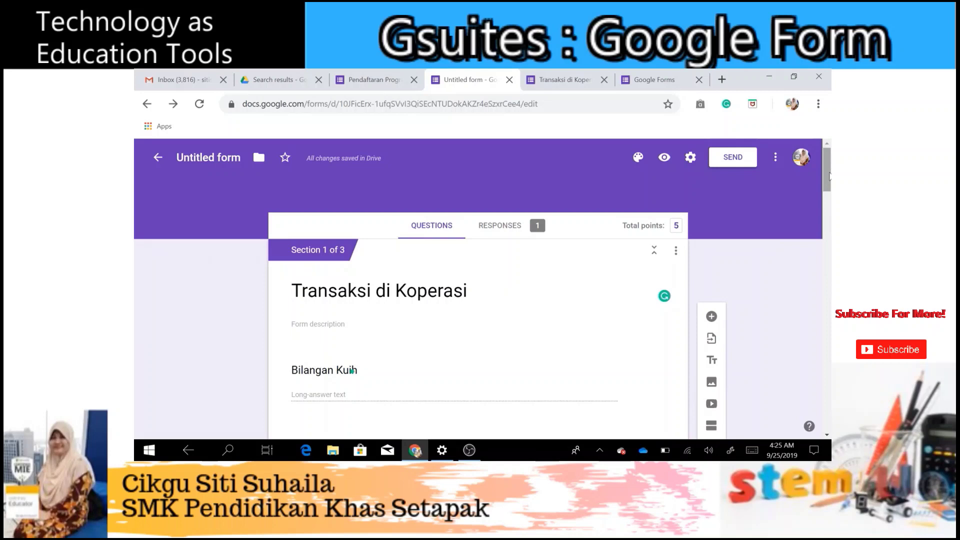
left_click(689, 157)
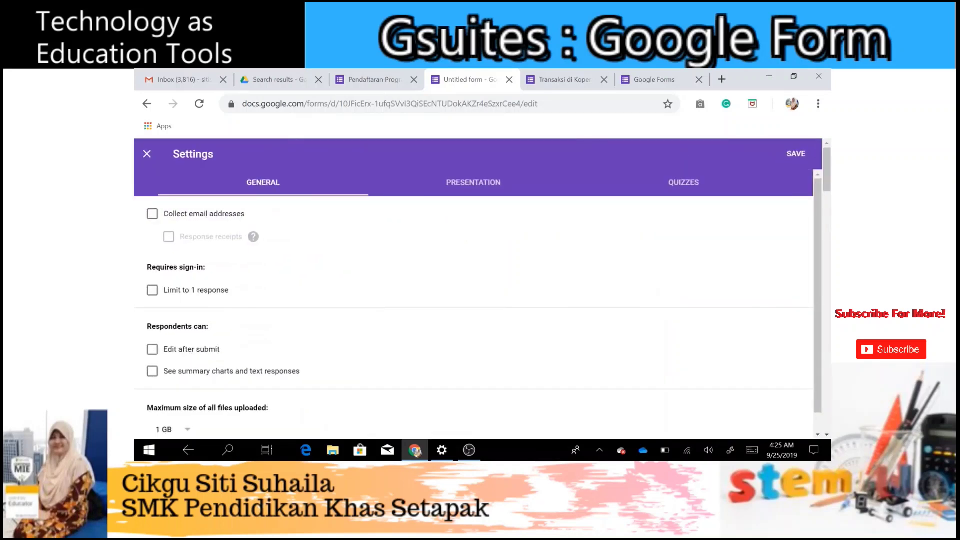
left_click(147, 155)
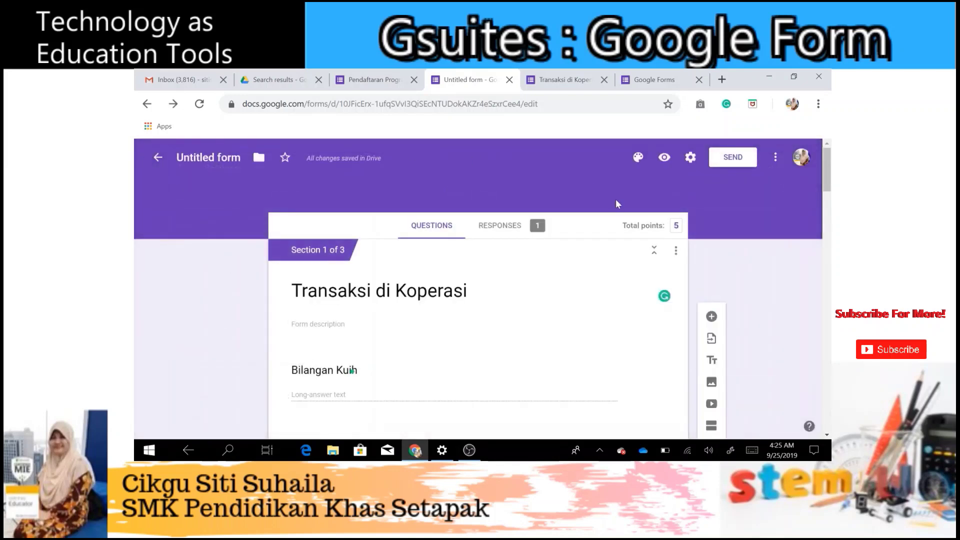
left_click(776, 158)
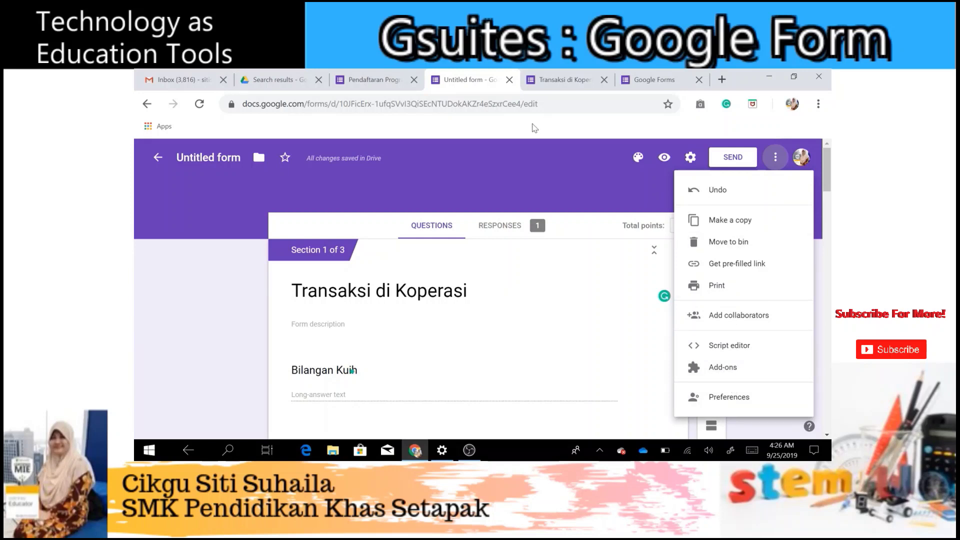
left_click(529, 166)
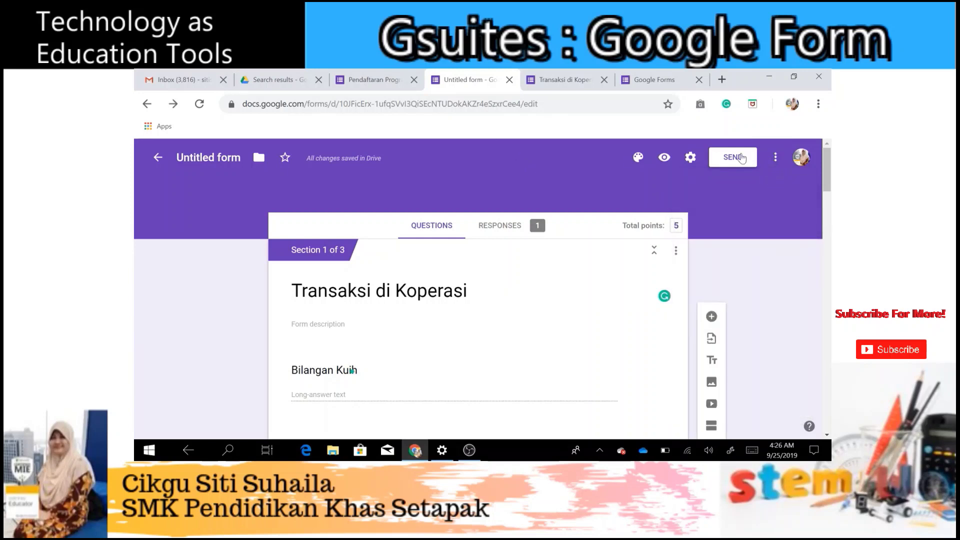
Open the form's send options and view the recipient, subject and message fields for sending by email.
left_click(733, 157)
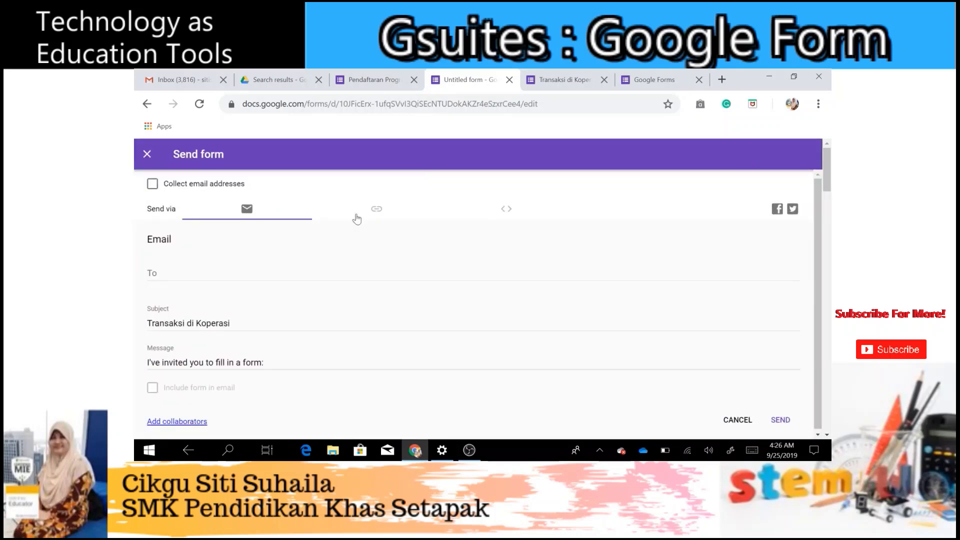
left_click(473, 273)
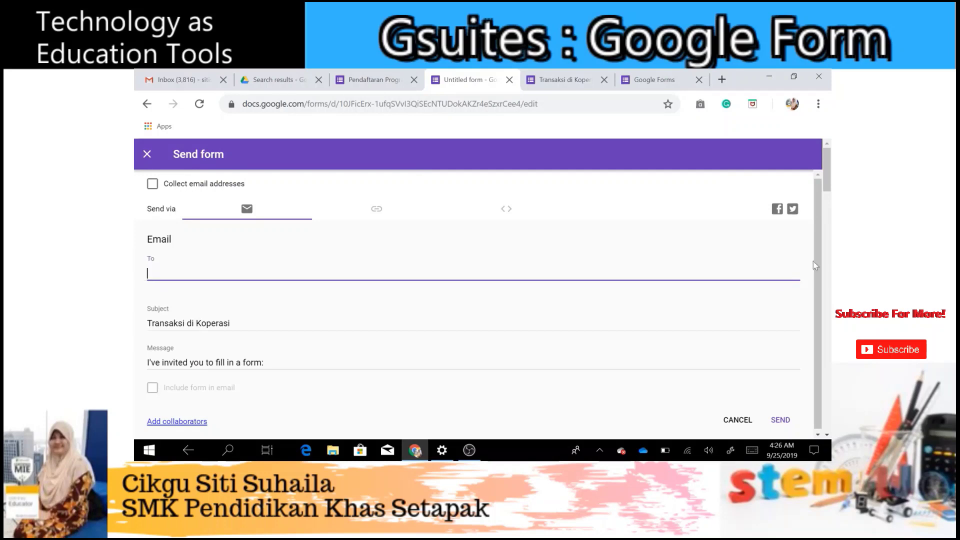
left_click(813, 293)
key("ctrl+a")
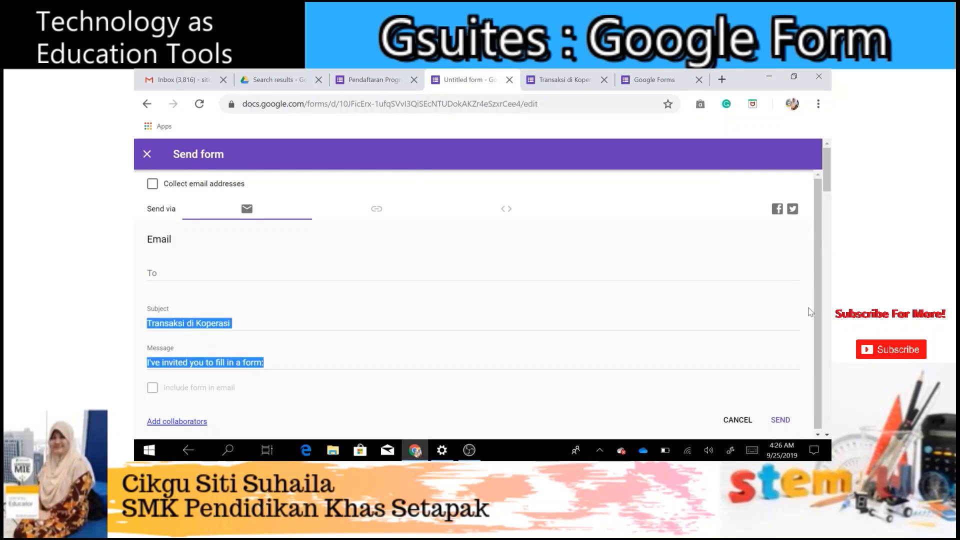
left_click(403, 292)
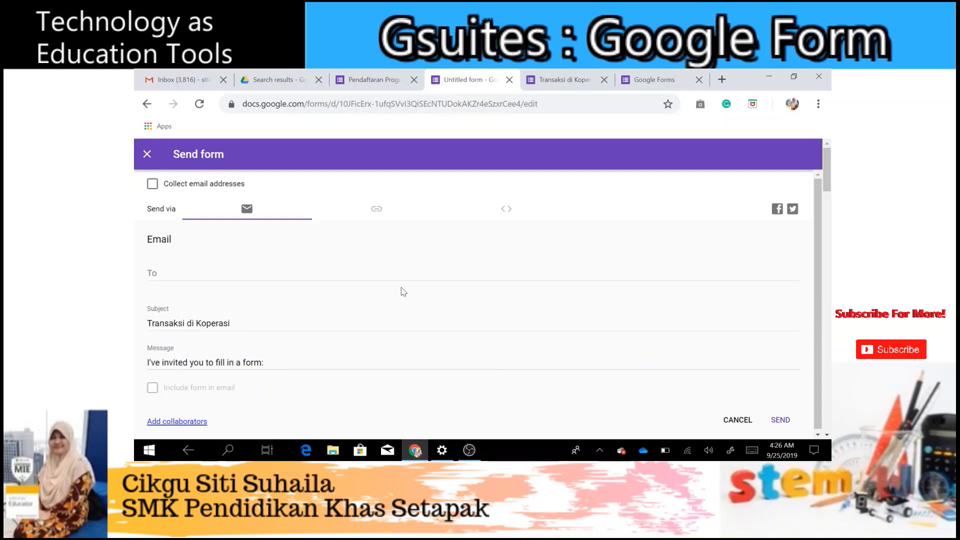
Choose to send the form by link, shorten the URL and copy it.
left_click(376, 209)
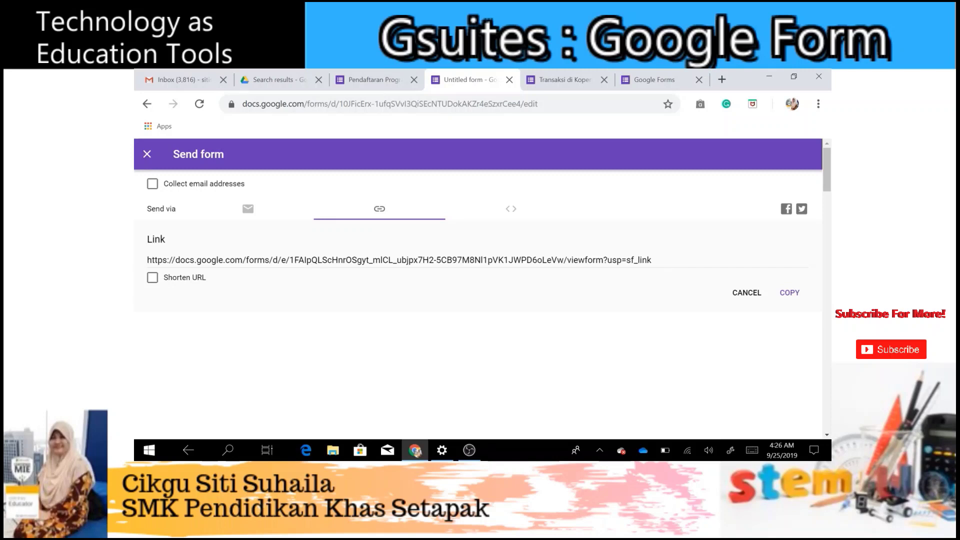
left_click(245, 251)
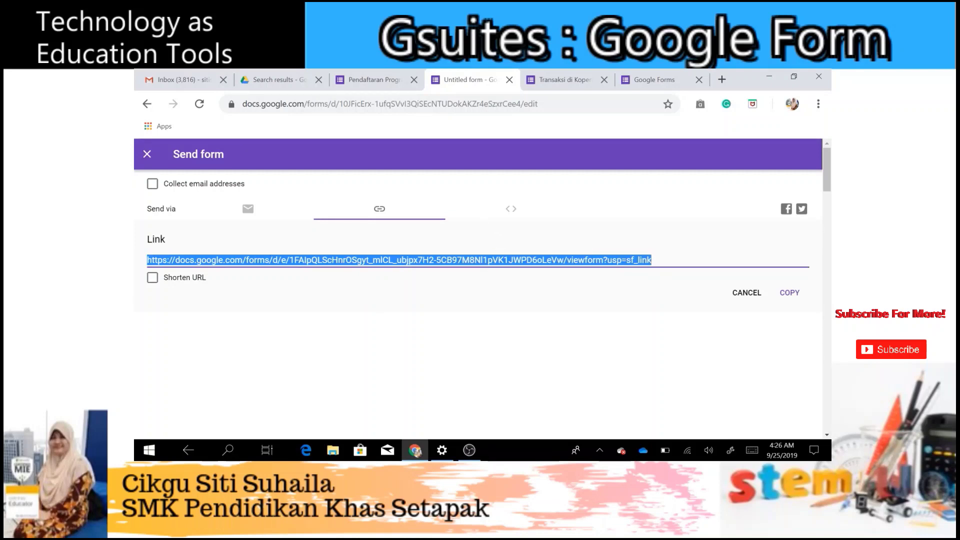
left_click(152, 278)
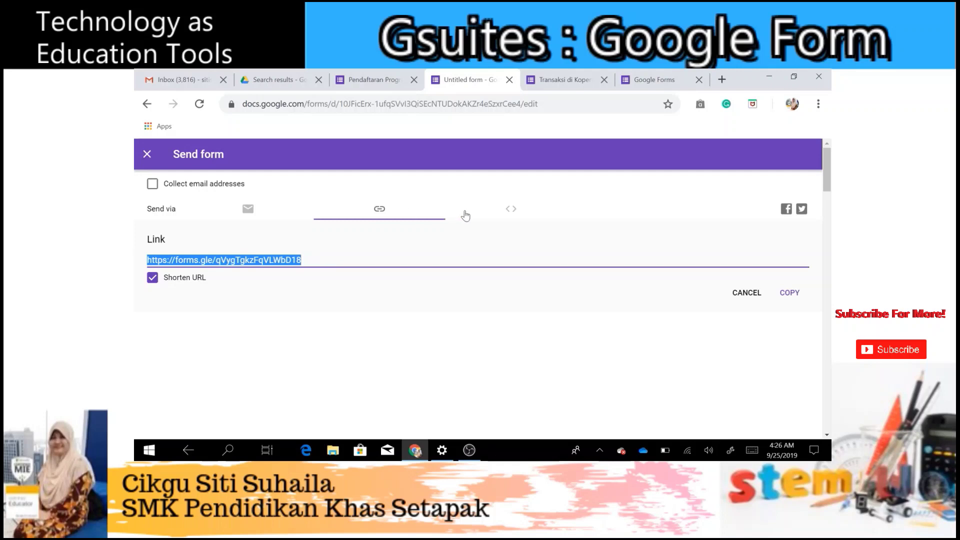
left_click(490, 210)
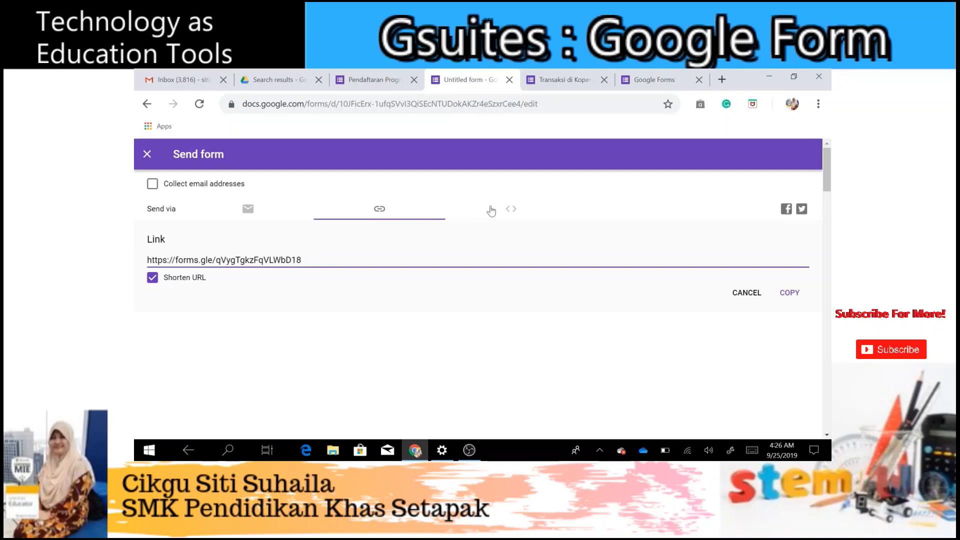
left_click(400, 211)
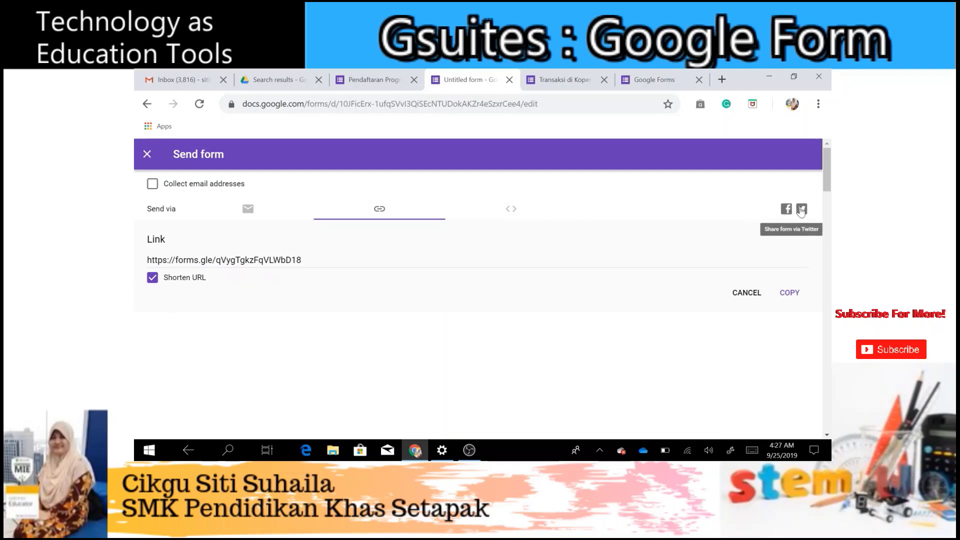
left_click(784, 298)
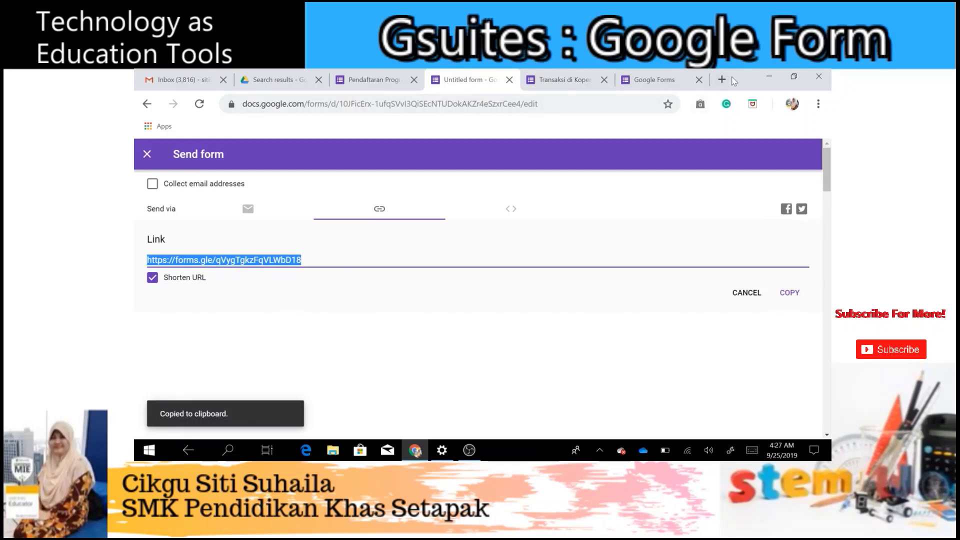
Open the gg.gg URL shortener in a new browser tab and paste the copied form link as the long URL.
left_click(720, 81)
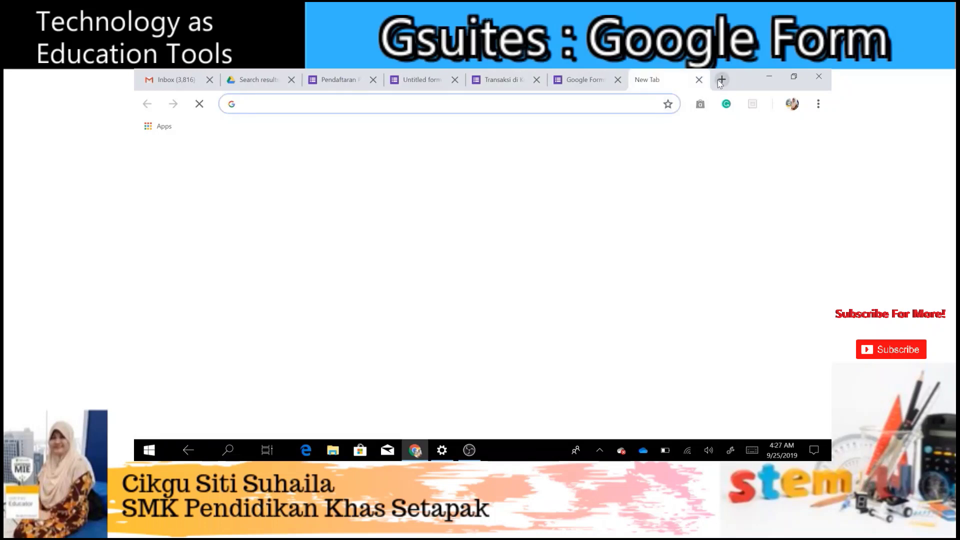
type("gg.gg")
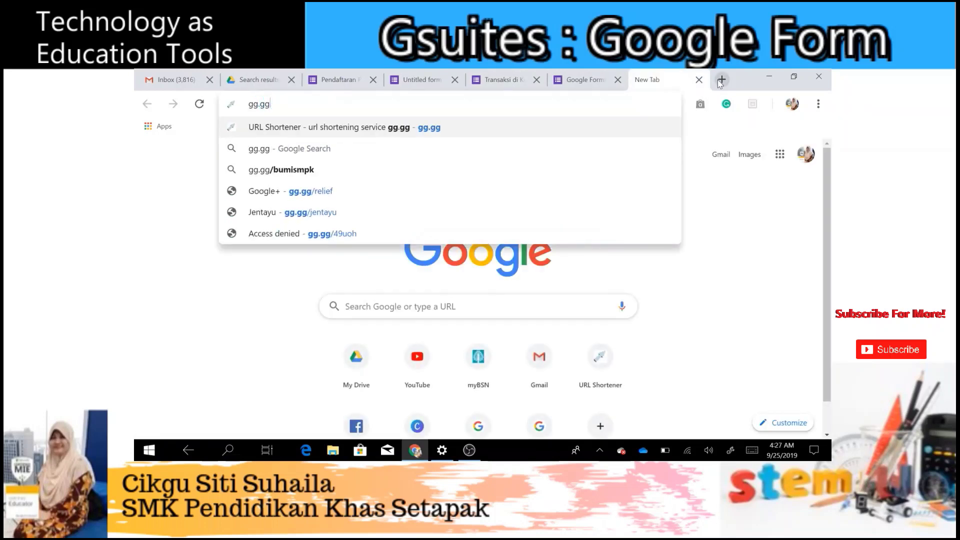
key("Return")
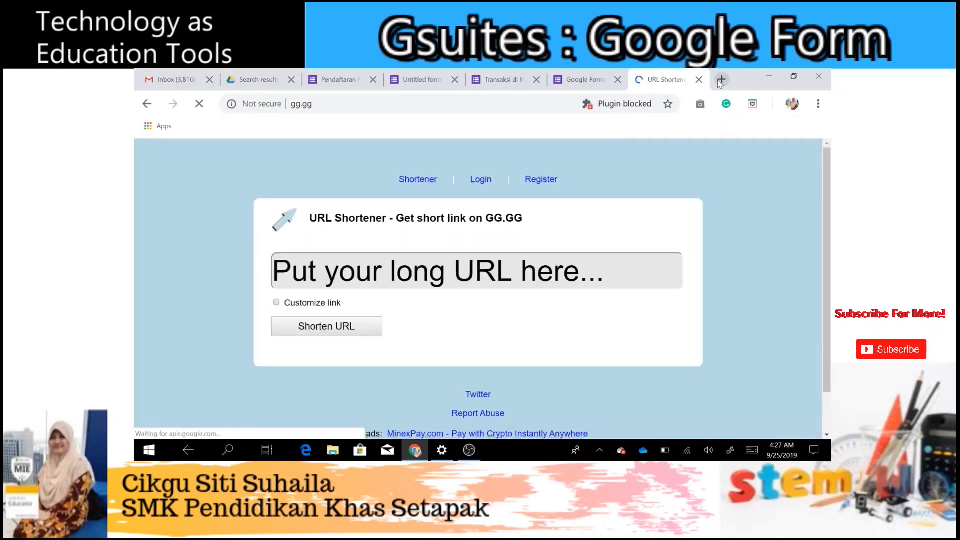
scroll(820, 180, "down", 1)
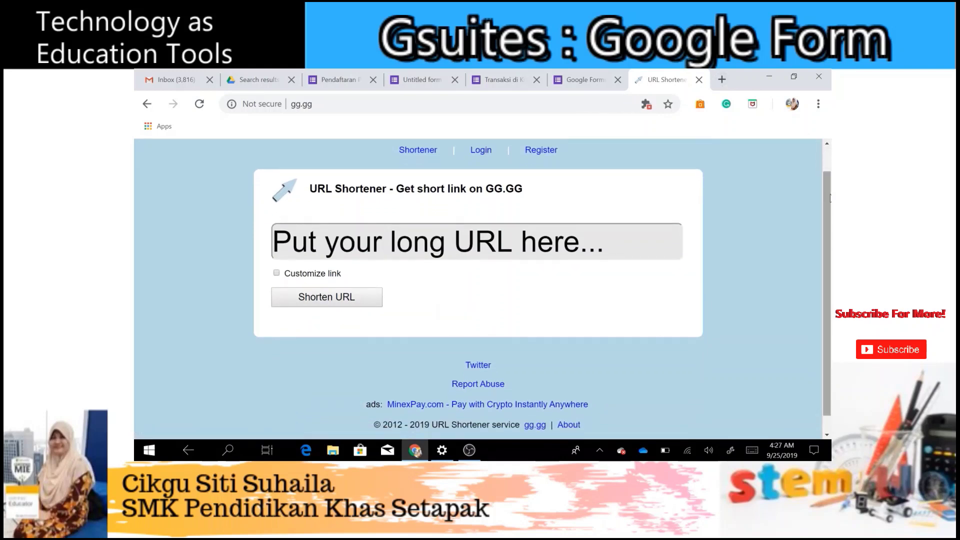
left_click(453, 221)
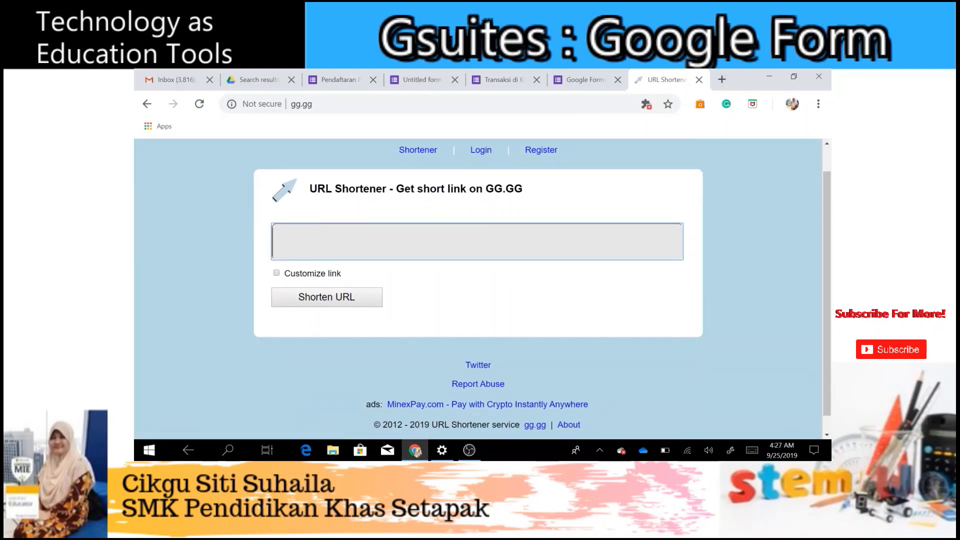
key("ctrl+v")
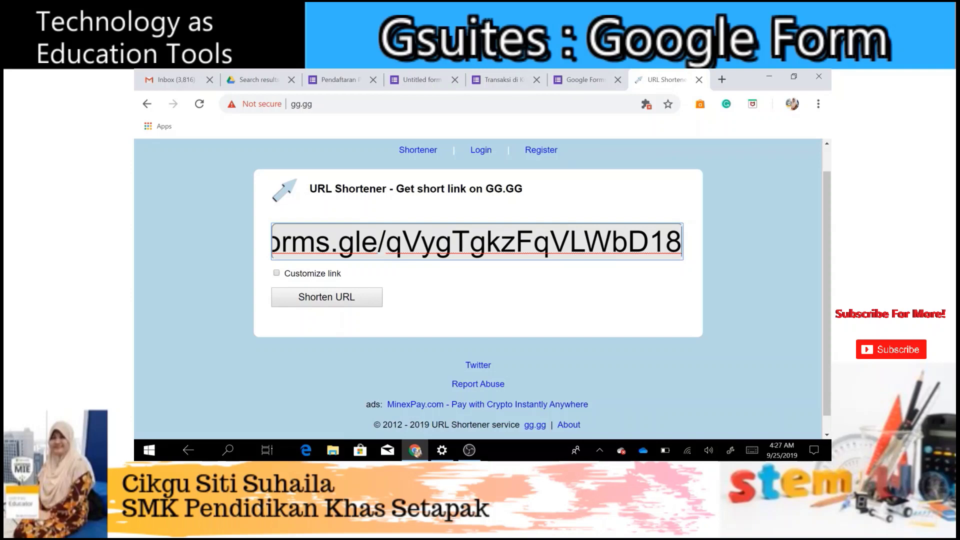
Enable a customized gg.gg link and enter "koop" as its ending.
left_click(278, 275)
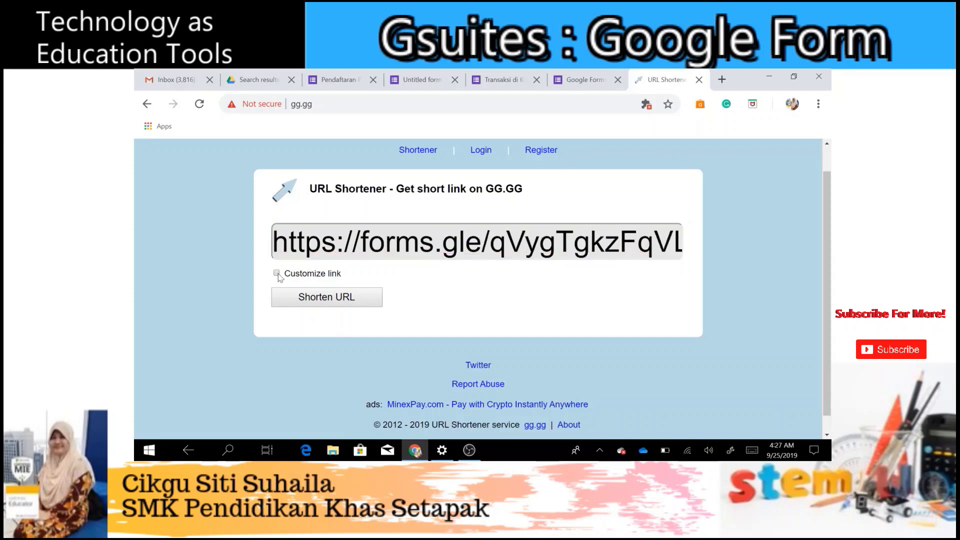
left_click(277, 274)
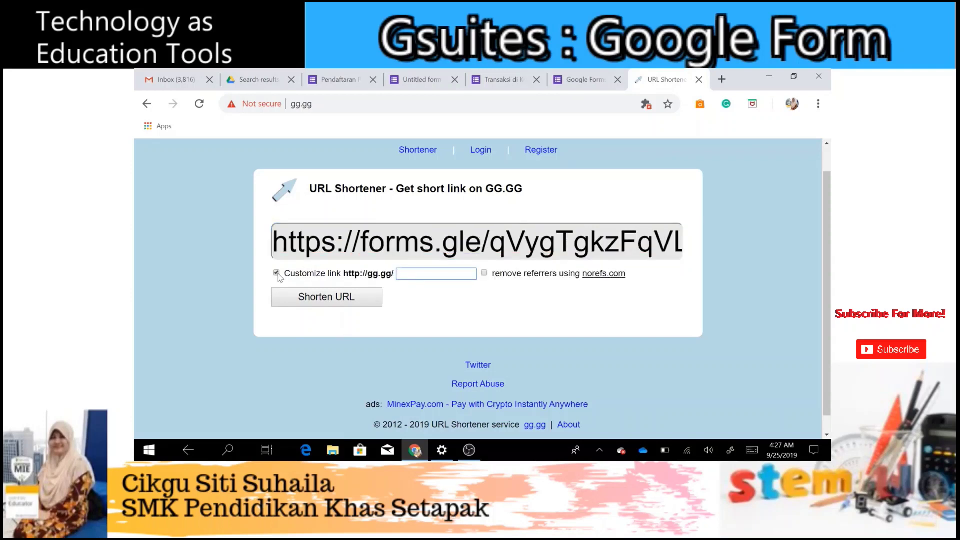
type("koop")
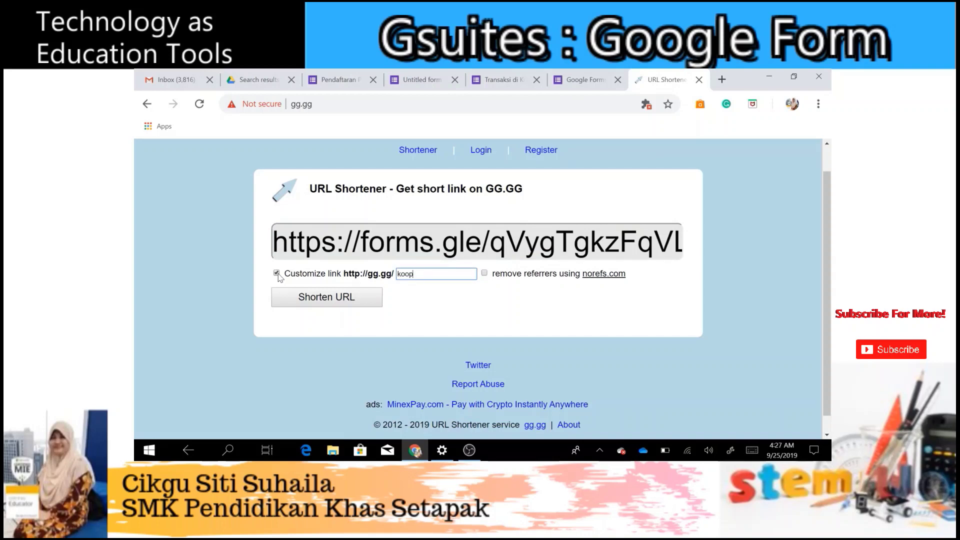